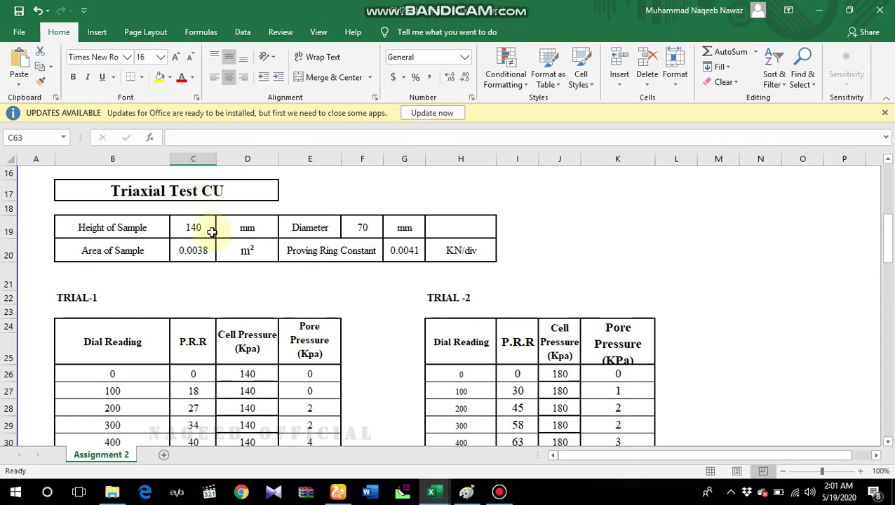
# Step: Open a blank Paint canvas and select the thin Pencil tool
pyautogui.scroll(-3, 214, 309)
pyautogui.scroll(3, 214, 309)
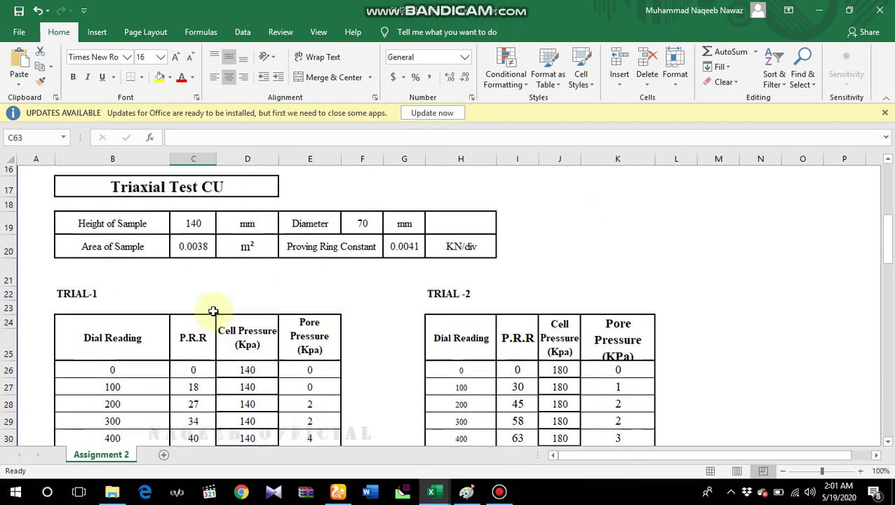
pyautogui.scroll(-1, 100, 336)
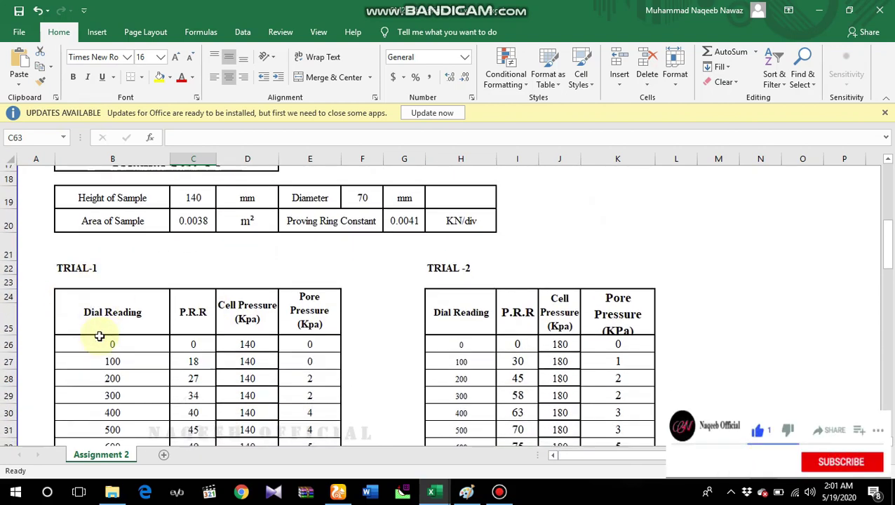
pyautogui.scroll(-2, 100, 337)
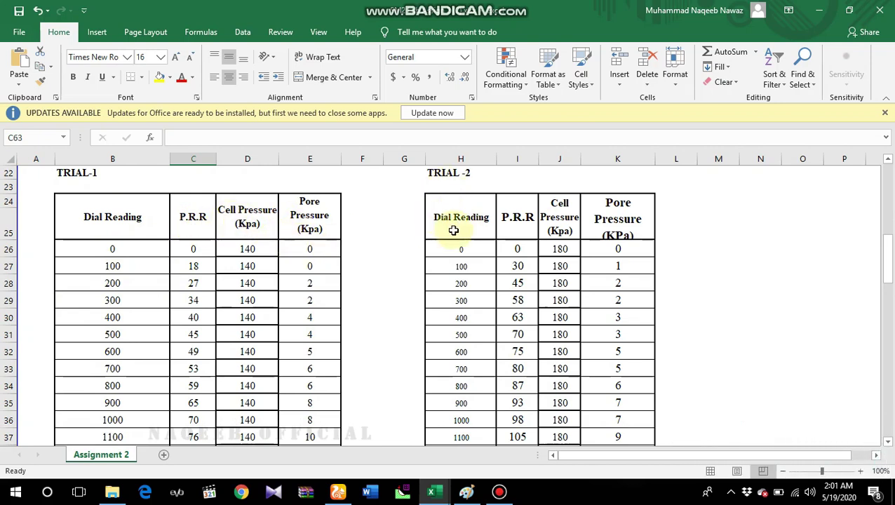
pyautogui.scroll(2, 369, 233)
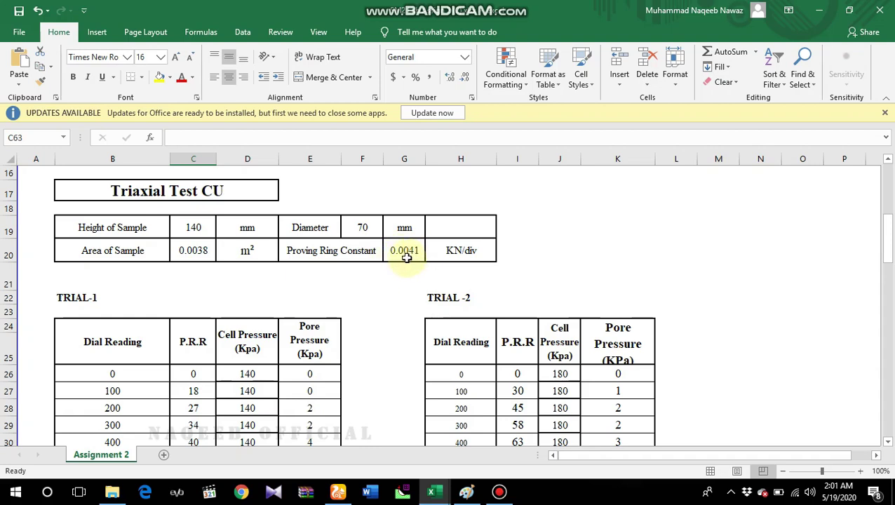
pyautogui.scroll(-11, 280, 301)
pyautogui.scroll(-1, 278, 304)
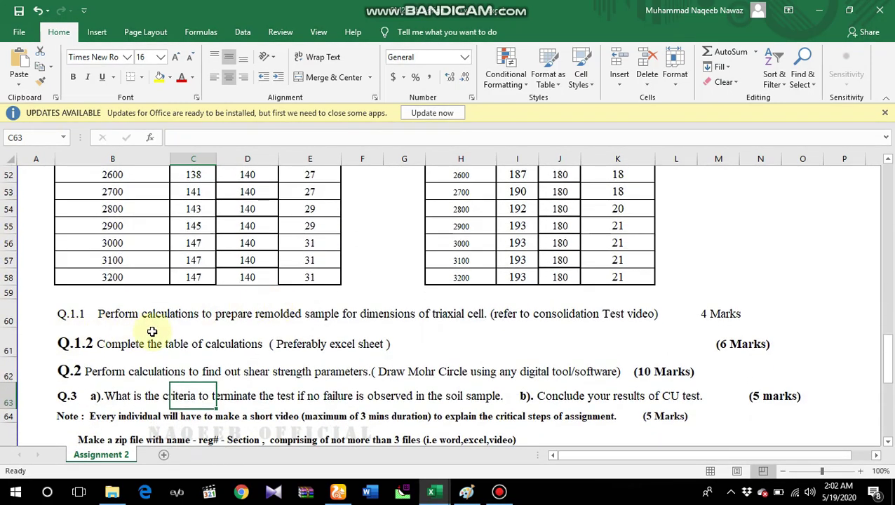
pyautogui.scroll(1, 152, 331)
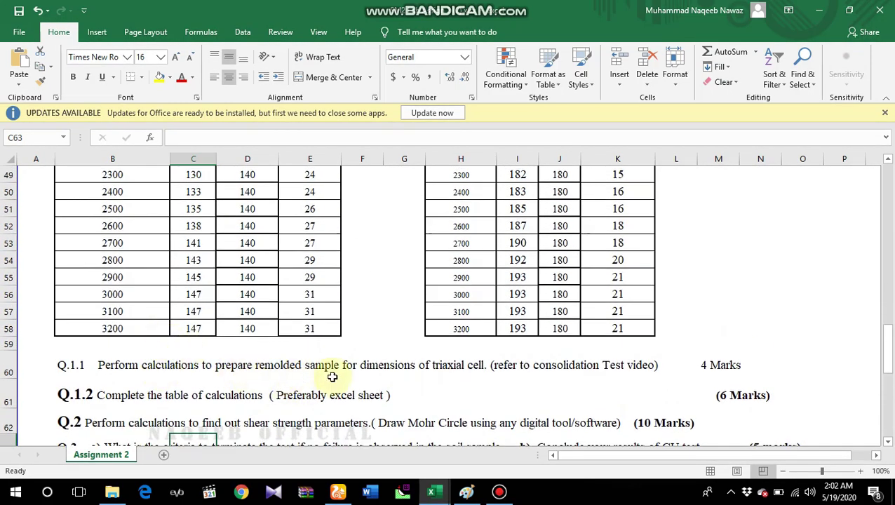
pyautogui.scroll(-1, 192, 403)
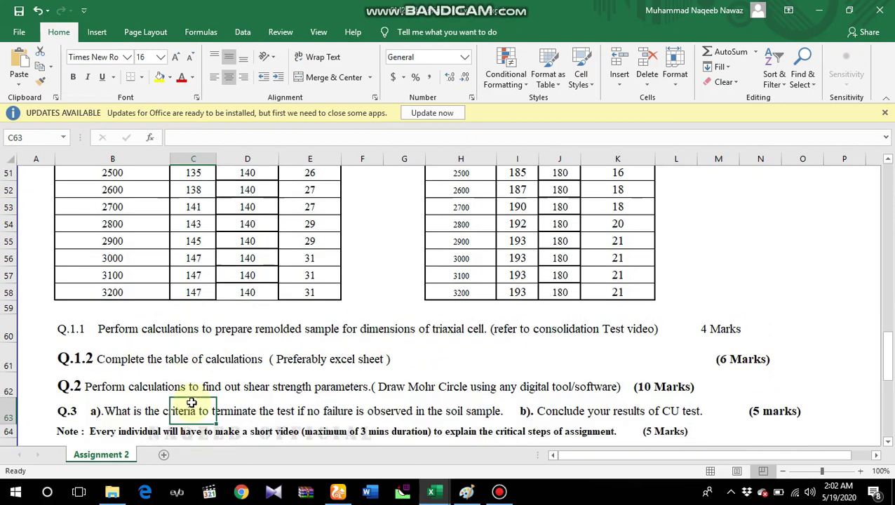
pyautogui.scroll(-1, 191, 403)
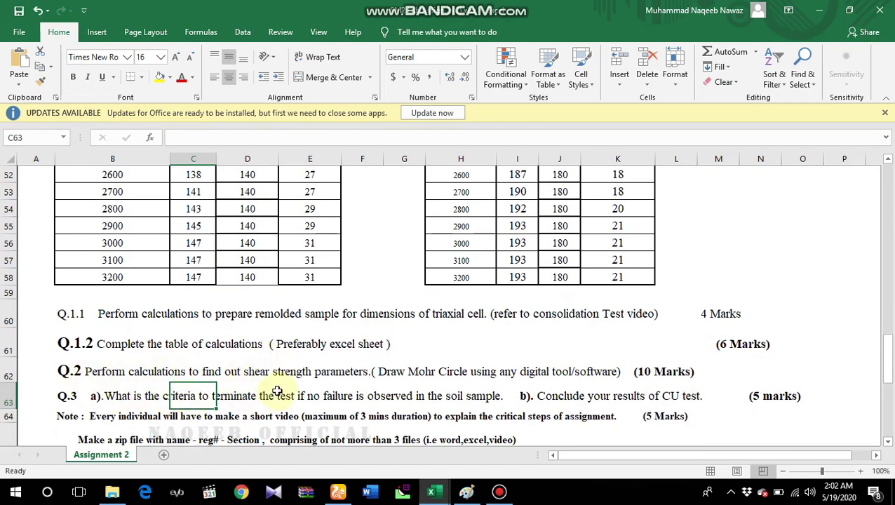
pyautogui.scroll(10, 361, 332)
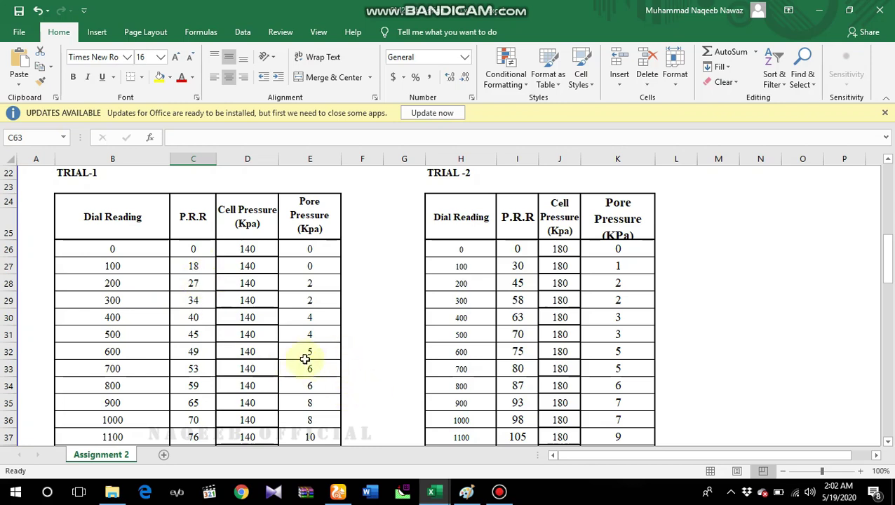
pyautogui.click(467, 491)
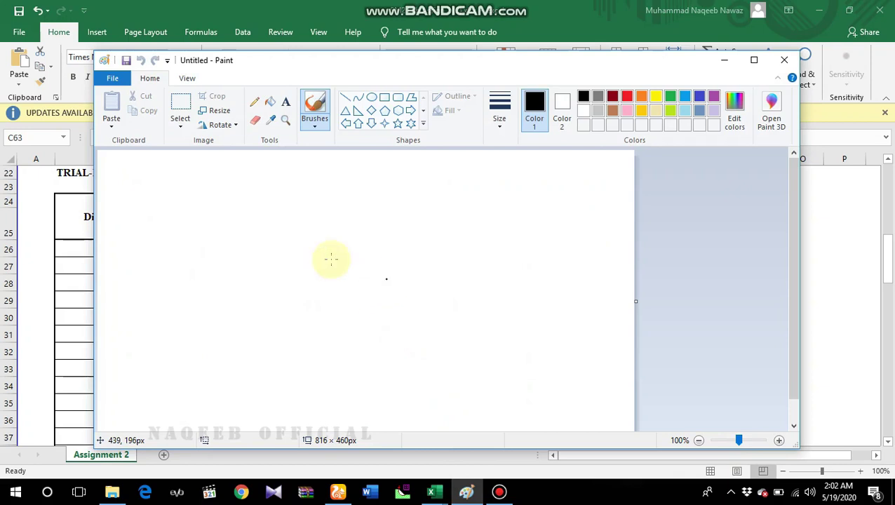
pyautogui.click(256, 103)
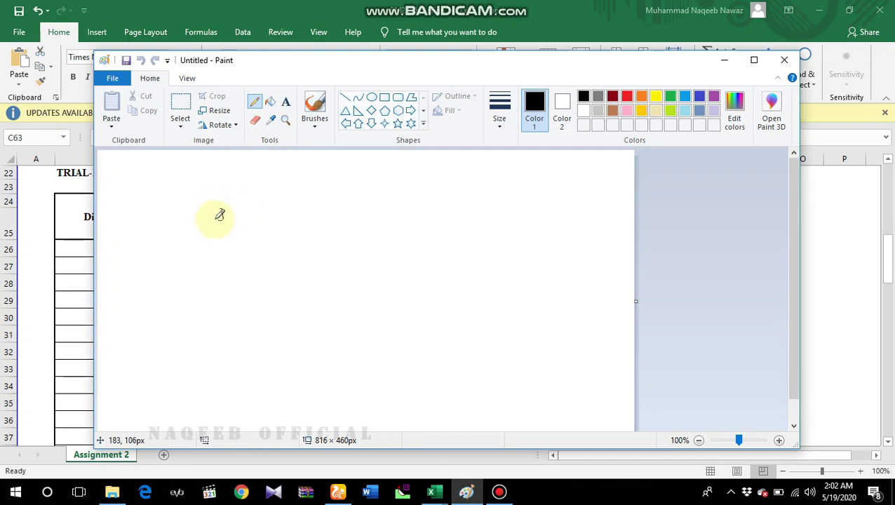
# Step: Sketch two top labels, the Mohr diagram axes and the first circle arc
pyautogui.moveTo(219, 209)
pyautogui.mouseDown()
pyautogui.moveTo(249, 187)
pyautogui.moveTo(234, 209)
pyautogui.moveTo(237, 235)
pyautogui.mouseUp()
pyautogui.moveTo(253, 190); pyautogui.dragTo(272, 178)
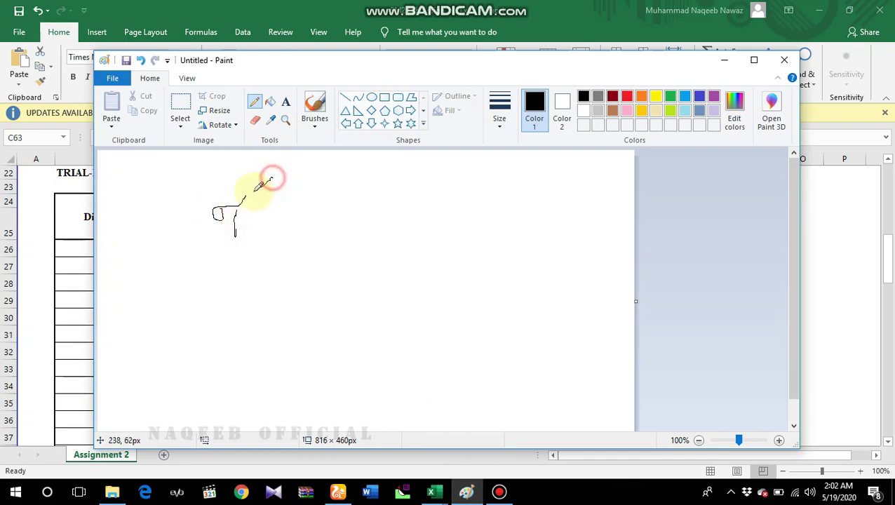
pyautogui.moveTo(335, 212)
pyautogui.mouseDown()
pyautogui.moveTo(348, 188)
pyautogui.moveTo(342, 224)
pyautogui.mouseUp()
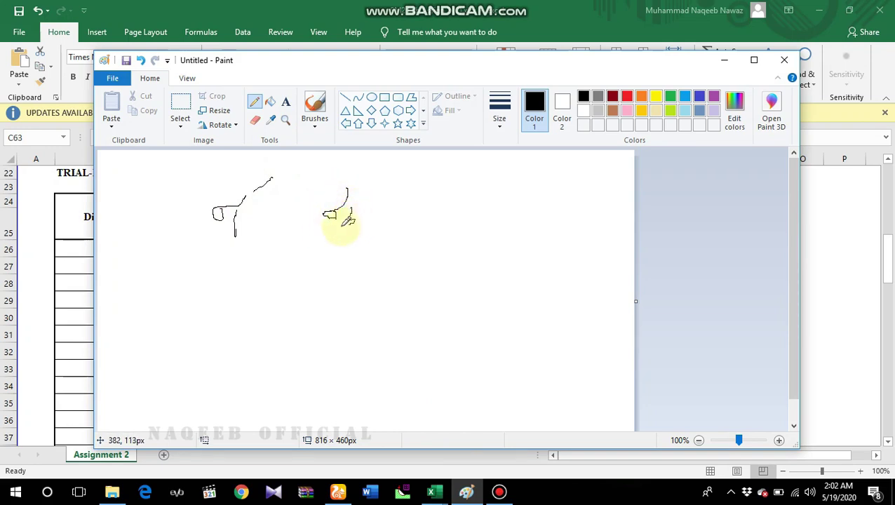
pyautogui.moveTo(381, 181); pyautogui.dragTo(365, 186)
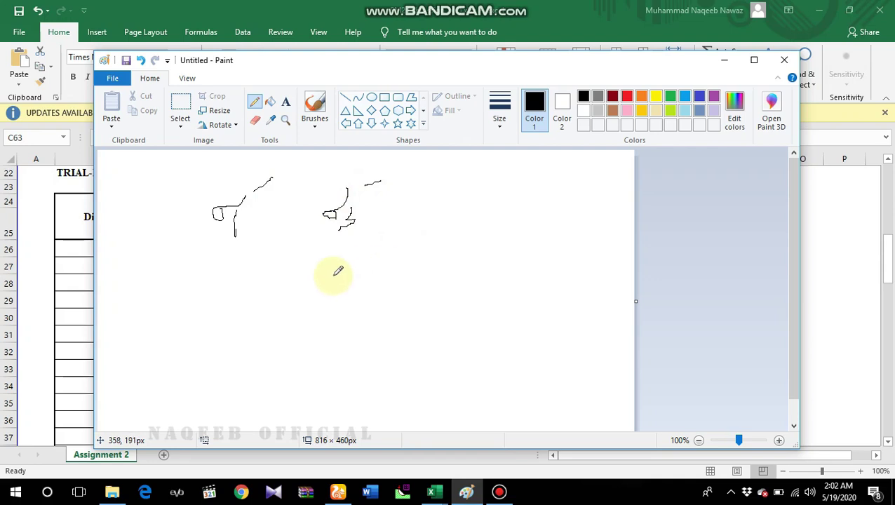
pyautogui.moveTo(288, 249)
pyautogui.mouseDown()
pyautogui.moveTo(277, 337)
pyautogui.moveTo(489, 348)
pyautogui.mouseUp()
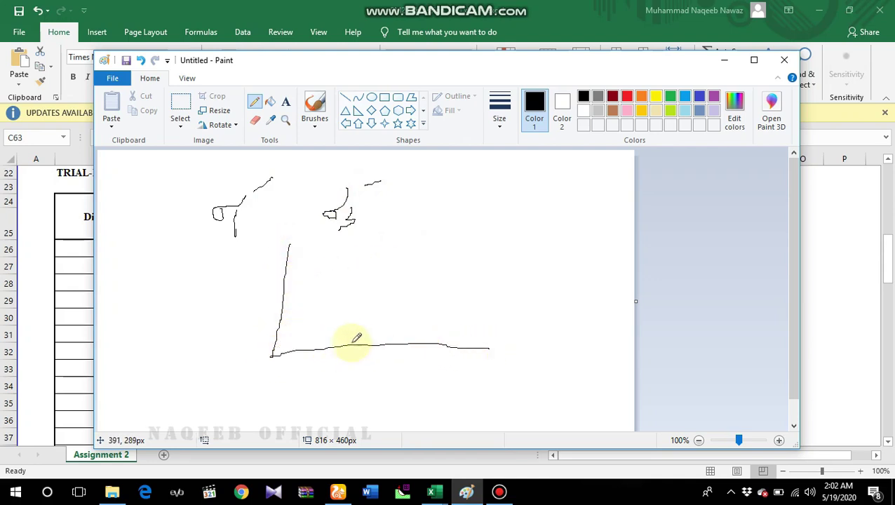
pyautogui.moveTo(333, 348)
pyautogui.mouseDown()
pyautogui.moveTo(352, 292)
pyautogui.moveTo(405, 285)
pyautogui.moveTo(430, 342)
pyautogui.moveTo(397, 322)
pyautogui.moveTo(409, 286)
pyautogui.moveTo(445, 262)
pyautogui.moveTo(482, 270)
pyautogui.moveTo(495, 346)
pyautogui.mouseUp()
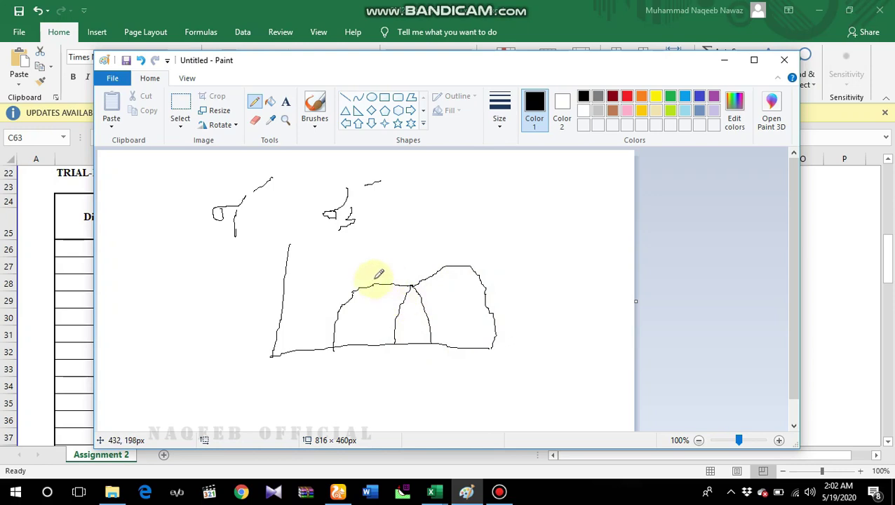
# Step: Draw a tangent line across both circles and add labels beside the vertical axis
pyautogui.moveTo(302, 308); pyautogui.dragTo(317, 301)
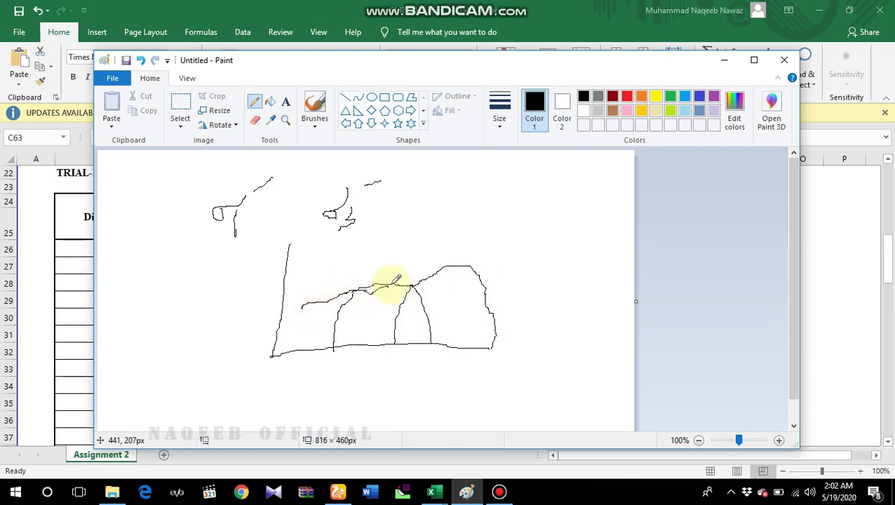
pyautogui.moveTo(415, 276); pyautogui.dragTo(527, 247)
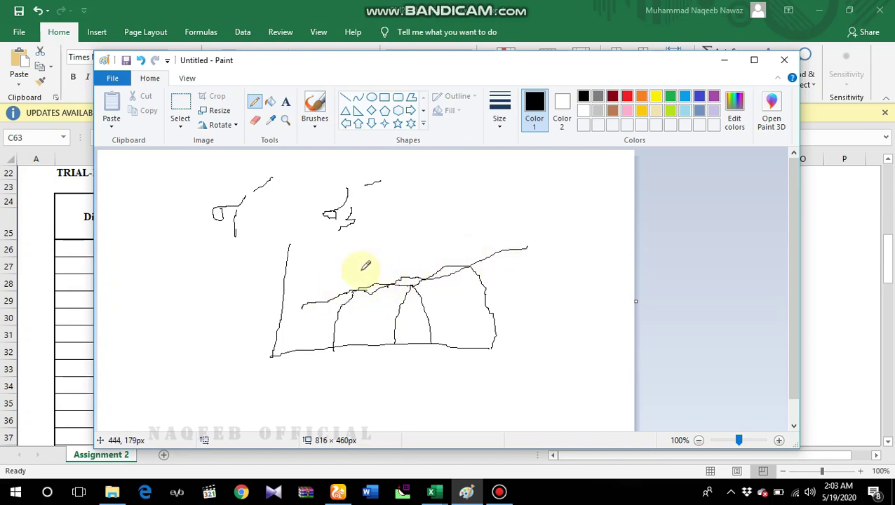
pyautogui.moveTo(304, 308)
pyautogui.mouseDown()
pyautogui.moveTo(380, 280)
pyautogui.moveTo(532, 253)
pyautogui.mouseUp()
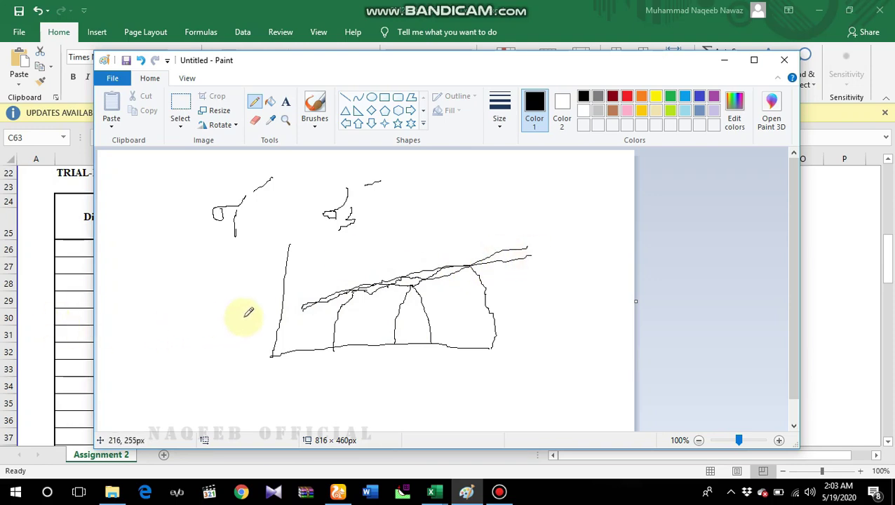
pyautogui.moveTo(265, 306)
pyautogui.mouseDown()
pyautogui.moveTo(250, 365)
pyautogui.moveTo(261, 364)
pyautogui.mouseUp()
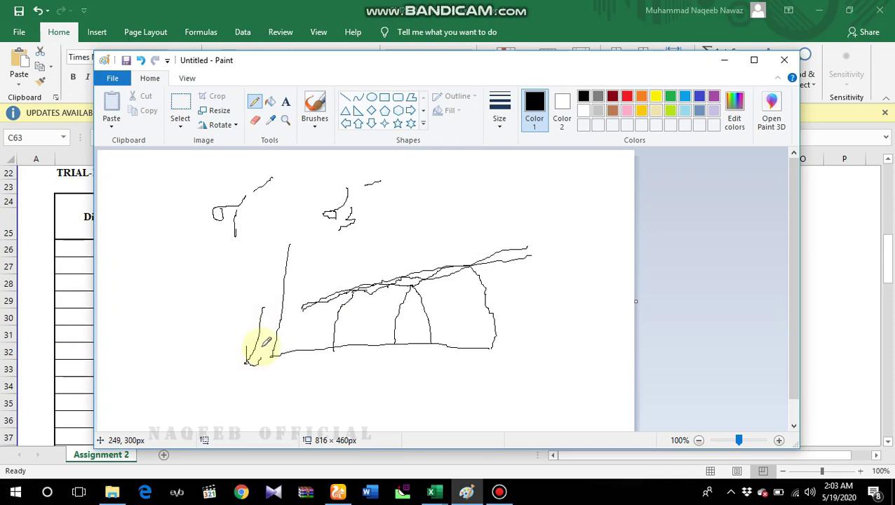
pyautogui.moveTo(273, 306)
pyautogui.mouseDown()
pyautogui.moveTo(235, 322)
pyautogui.moveTo(238, 334)
pyautogui.mouseUp()
pyautogui.moveTo(282, 311)
pyautogui.mouseDown()
pyautogui.moveTo(340, 305)
pyautogui.moveTo(331, 300)
pyautogui.moveTo(335, 317)
pyautogui.mouseUp()
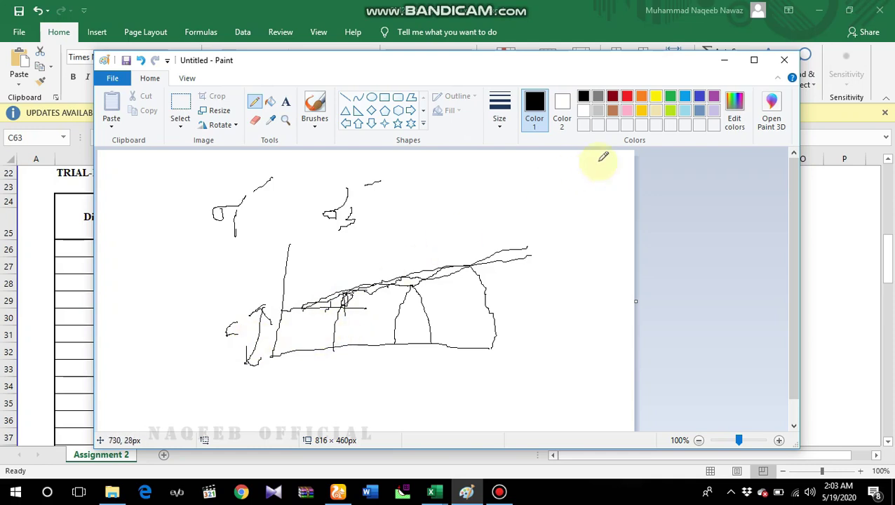
# Step: Minimize Paint and bring up the other workbook's Sheet2 at its Trial 1 table
pyautogui.click(721, 61)
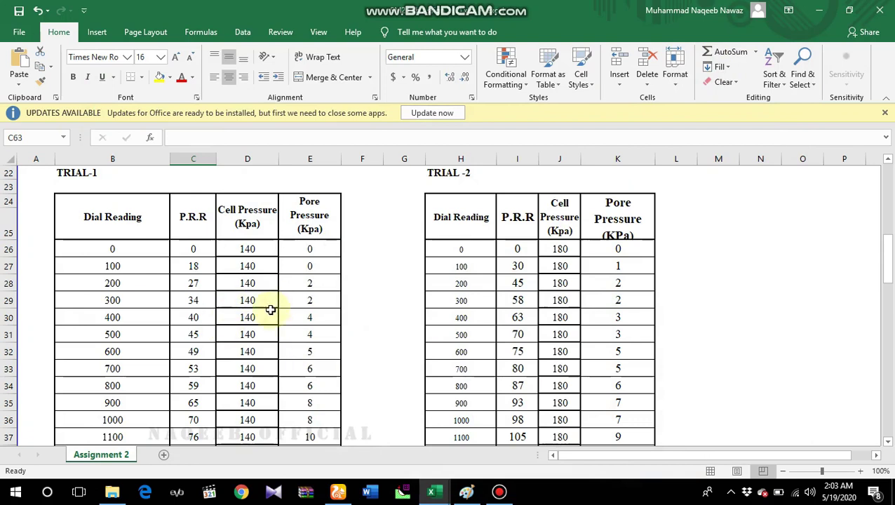
pyautogui.moveTo(432, 491)
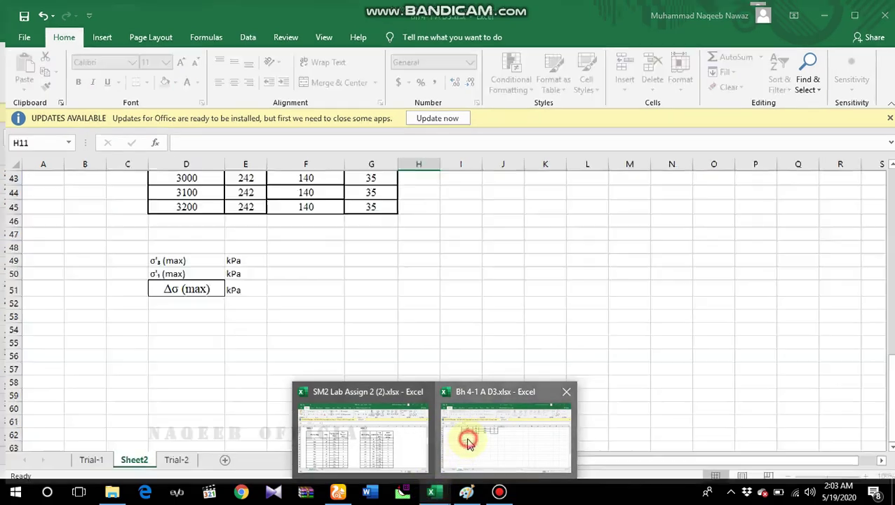
pyautogui.click(467, 449)
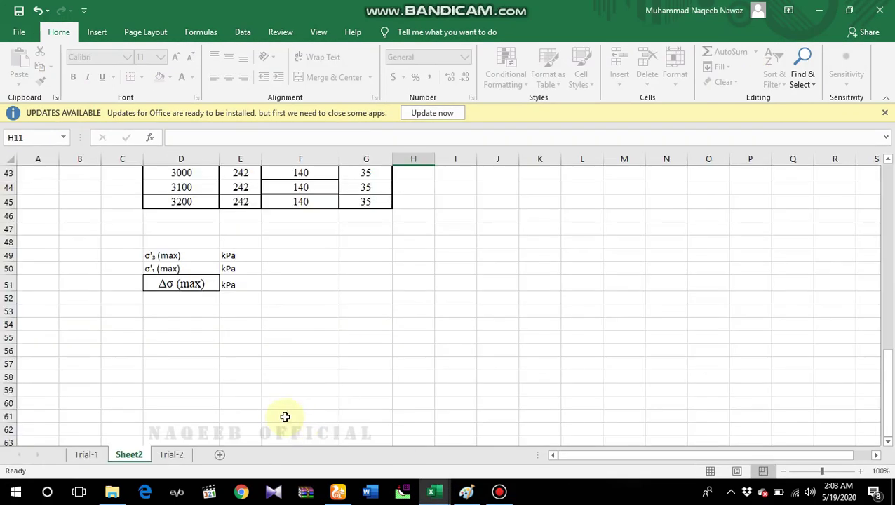
pyautogui.scroll(3, 236, 374)
pyautogui.scroll(10, 236, 375)
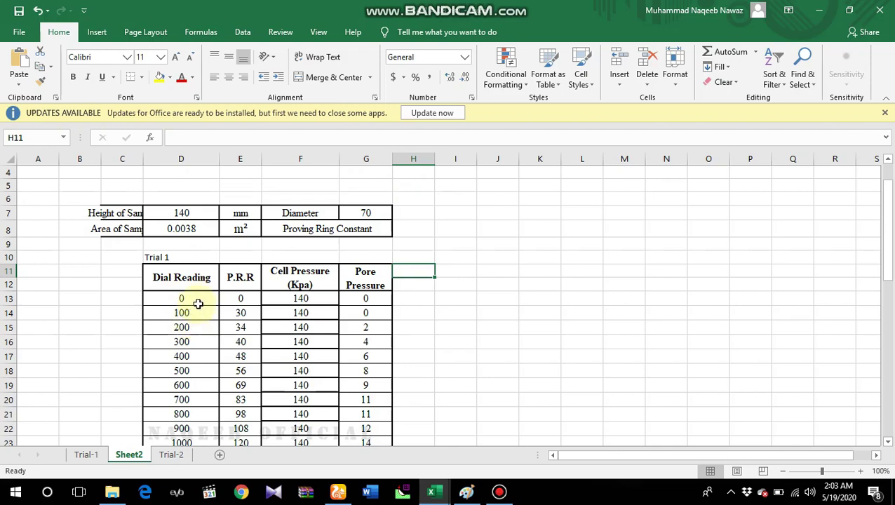
# Step: Insert an entire new column E before P.R.R in the Trial 1 table
pyautogui.click(235, 297)
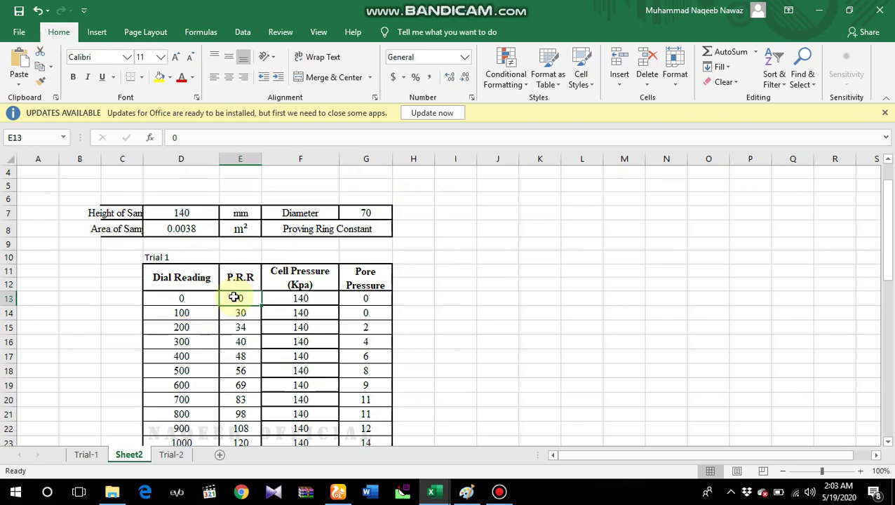
pyautogui.rightClick(236, 297)
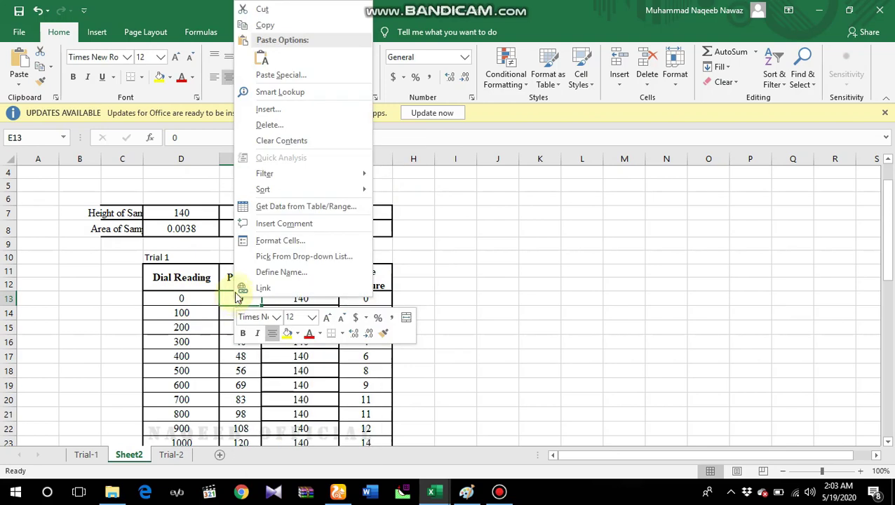
pyautogui.click(280, 112)
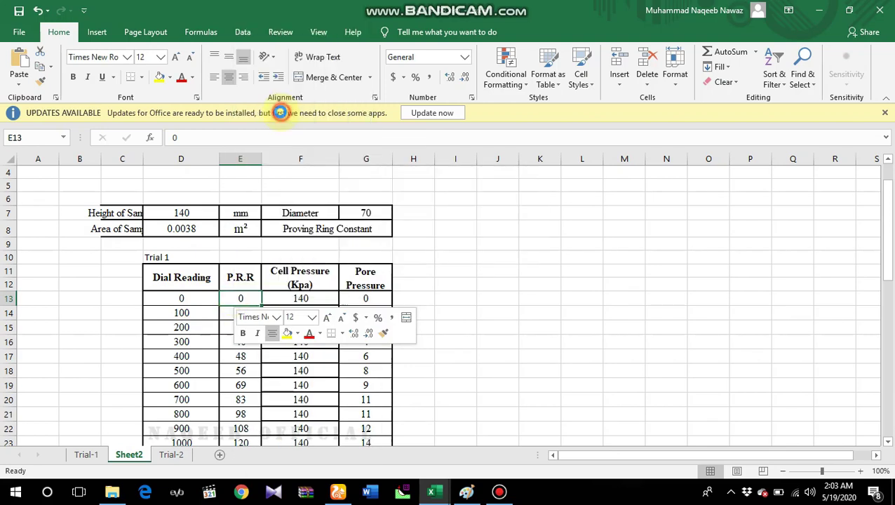
pyautogui.click(239, 125)
pyautogui.click(242, 146)
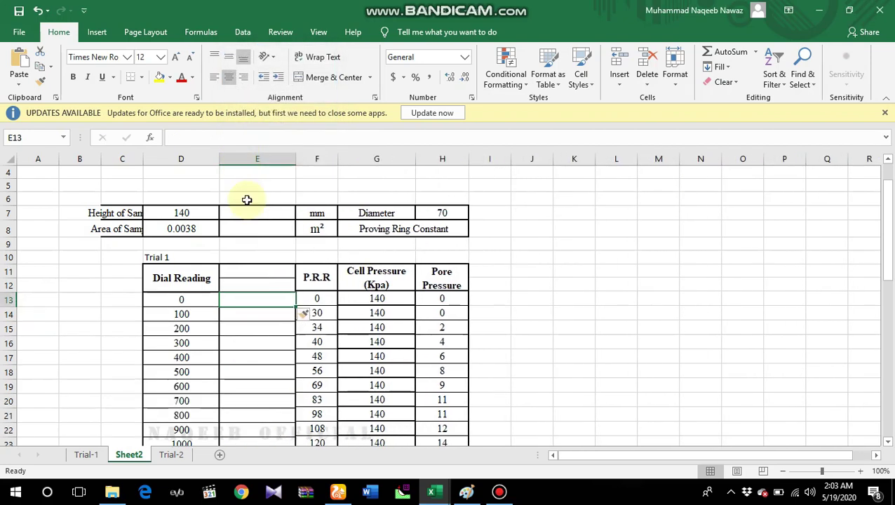
# Step: Head the new column 'Deformation' with 'mm' as its unit label
pyautogui.click(251, 269)
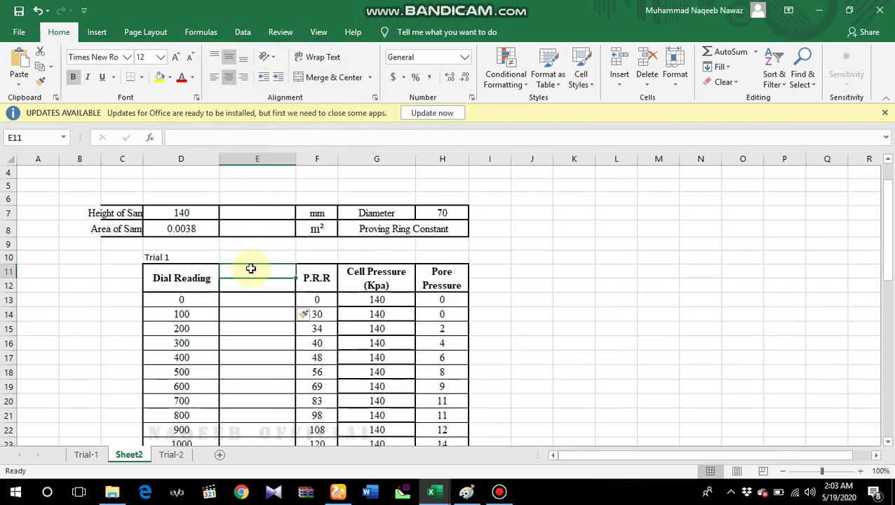
pyautogui.write('Defo')
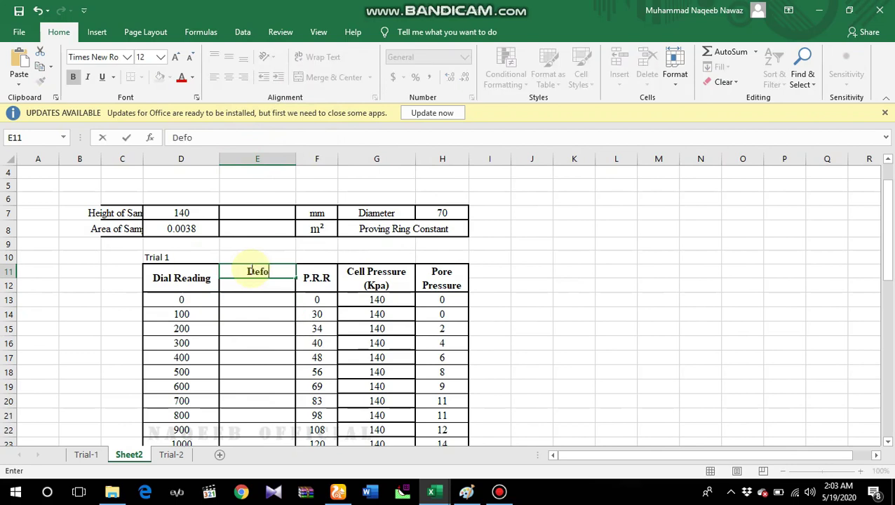
pyautogui.write('rmation')
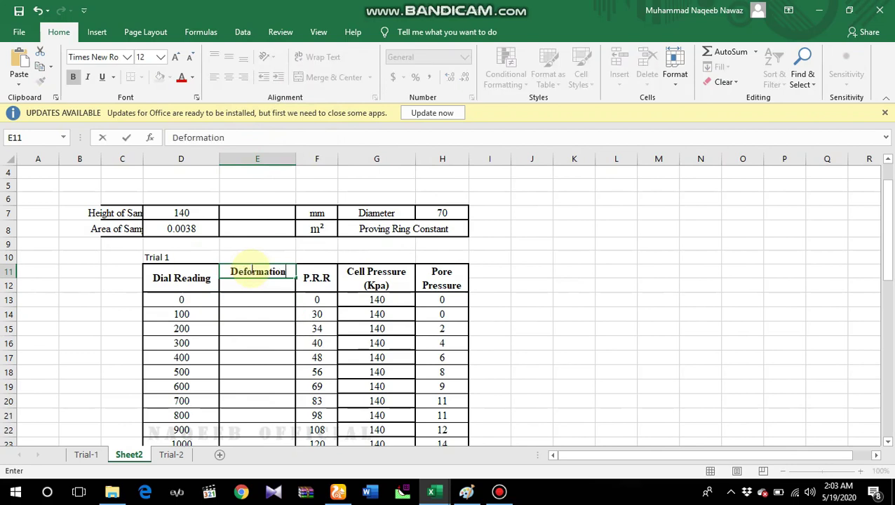
pyautogui.hotkey('alt', 'Return')
pyautogui.write('mm')
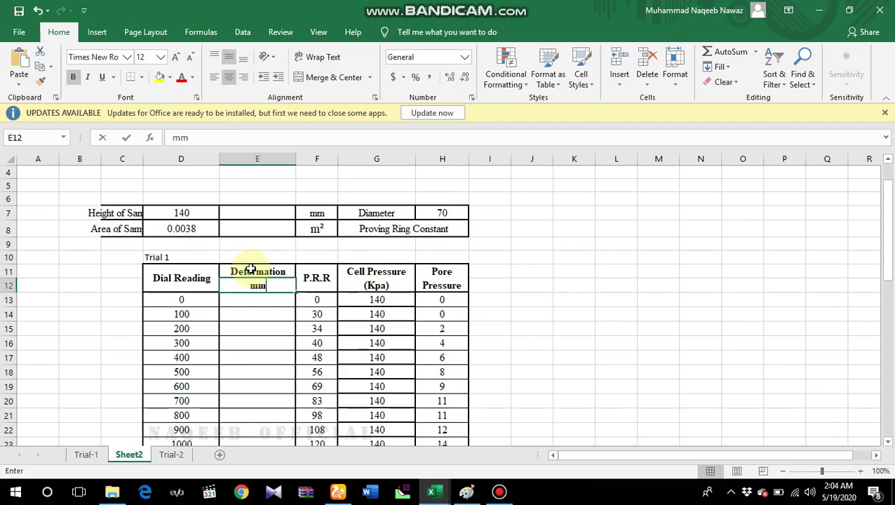
pyautogui.press('Return')
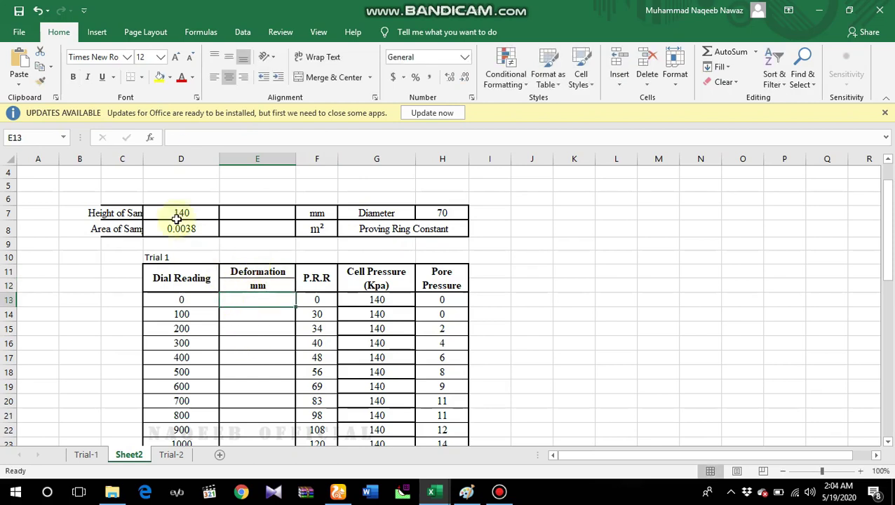
# Step: Enter =0.01*D13 in E13 and fill it down to E45, giving 0–32 mm
pyautogui.click(177, 141)
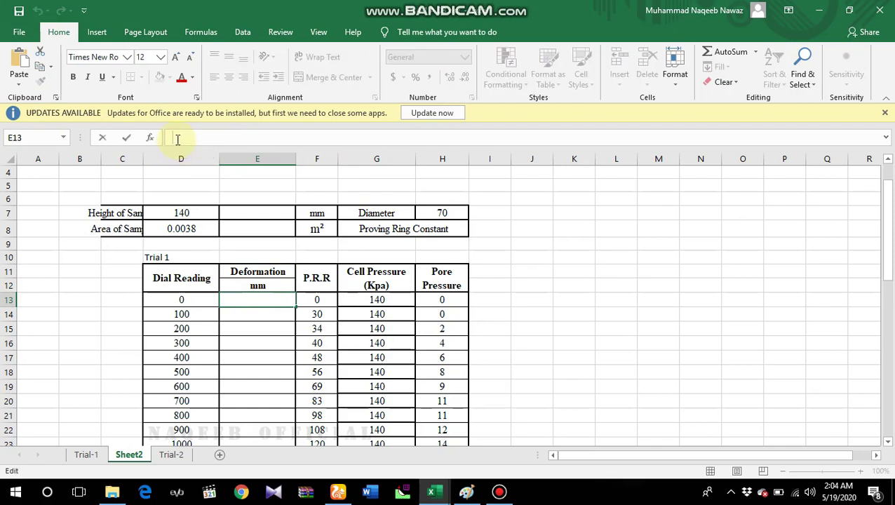
pyautogui.write('=')
pyautogui.write('0.01')
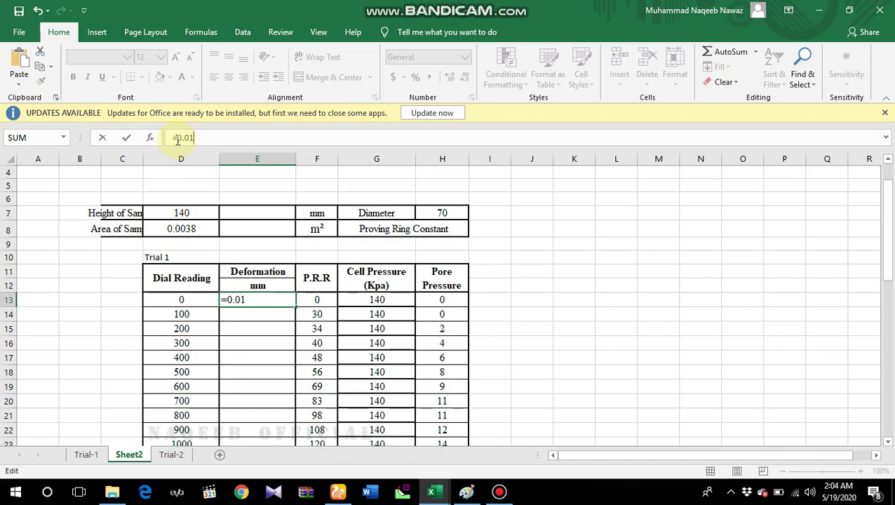
pyautogui.write('*')
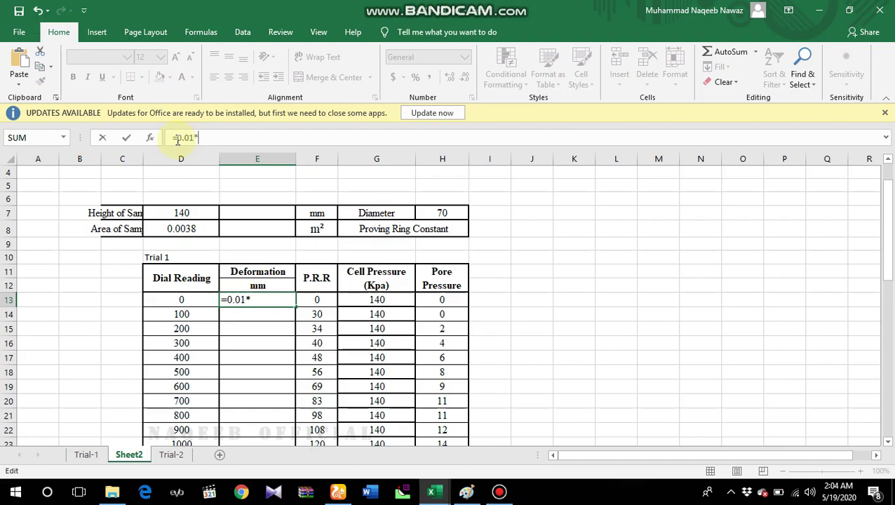
pyautogui.click(183, 298)
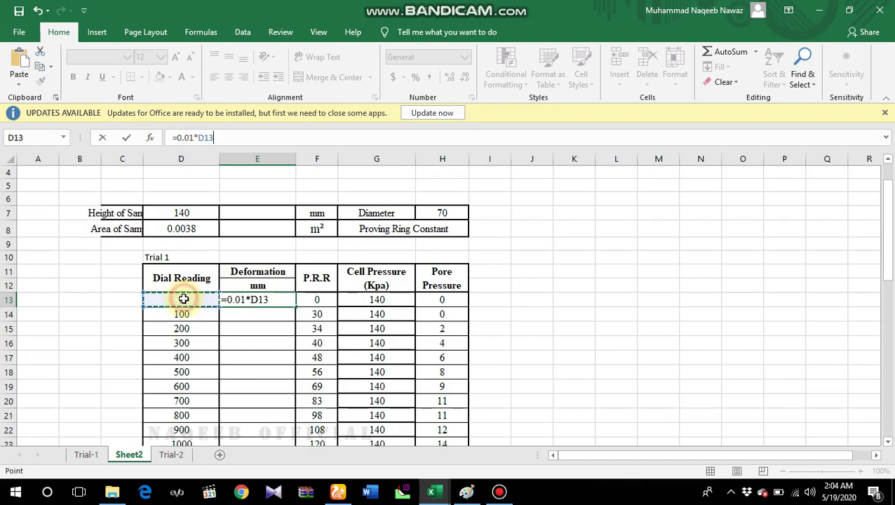
pyautogui.press('Return')
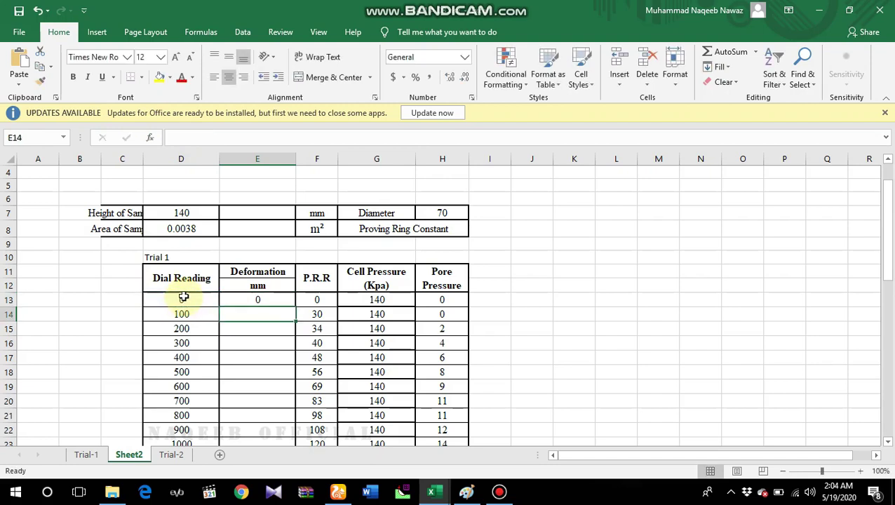
pyautogui.click(240, 299)
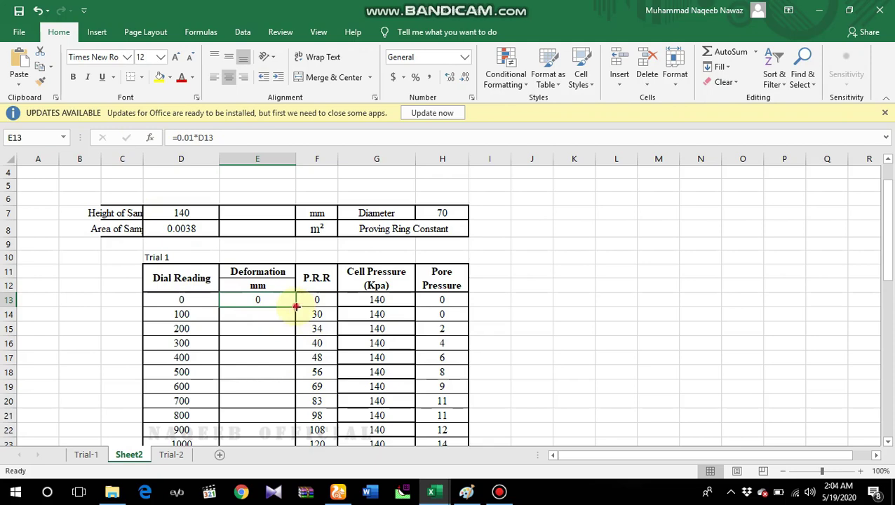
pyautogui.moveTo(296, 307); pyautogui.dragTo(267, 410)
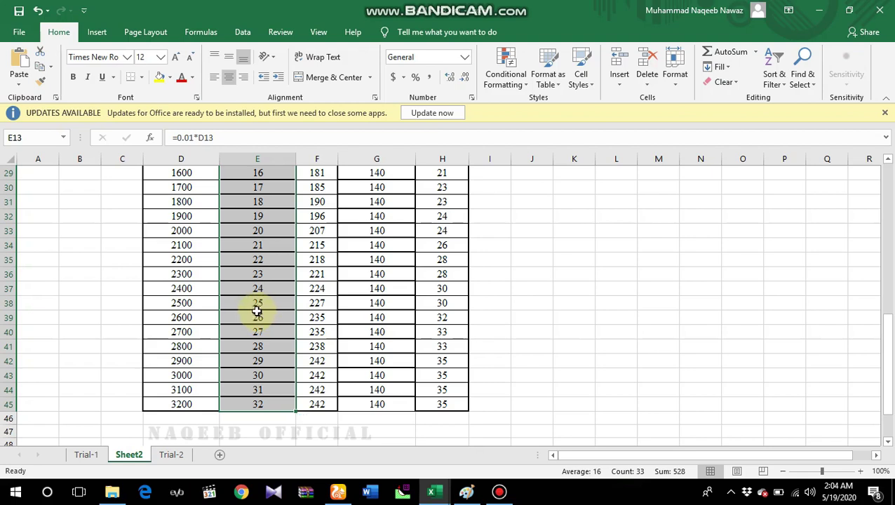
pyautogui.scroll(8, 257, 310)
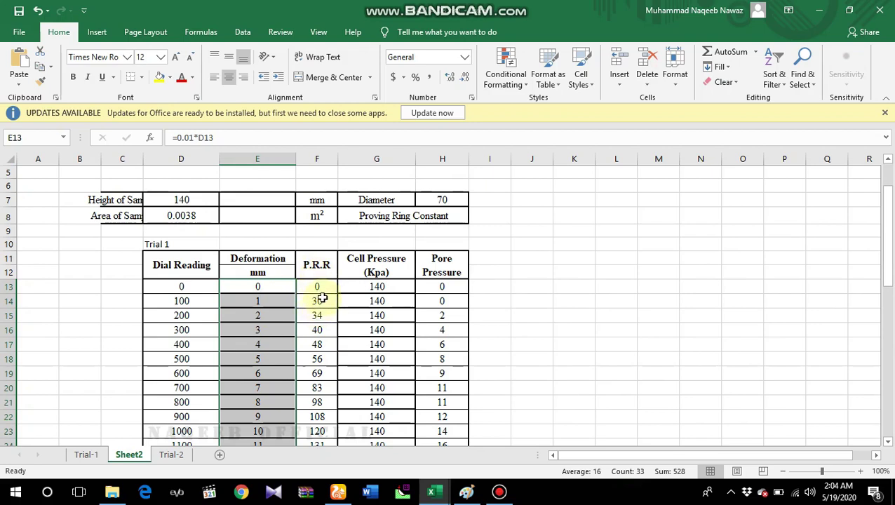
# Step: Insert an entire new column G before Cell Pressure
pyautogui.click(359, 287)
pyautogui.rightClick(359, 286)
pyautogui.click(376, 288)
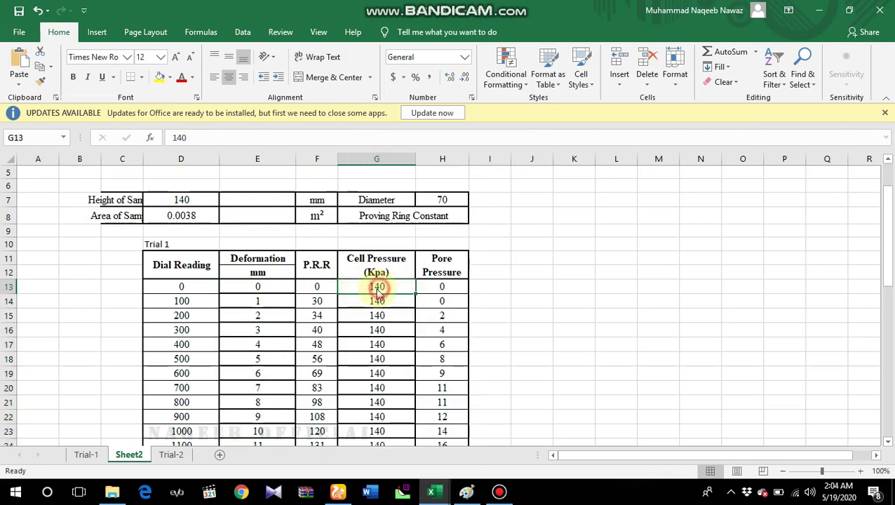
pyautogui.click(338, 301)
pyautogui.click(345, 324)
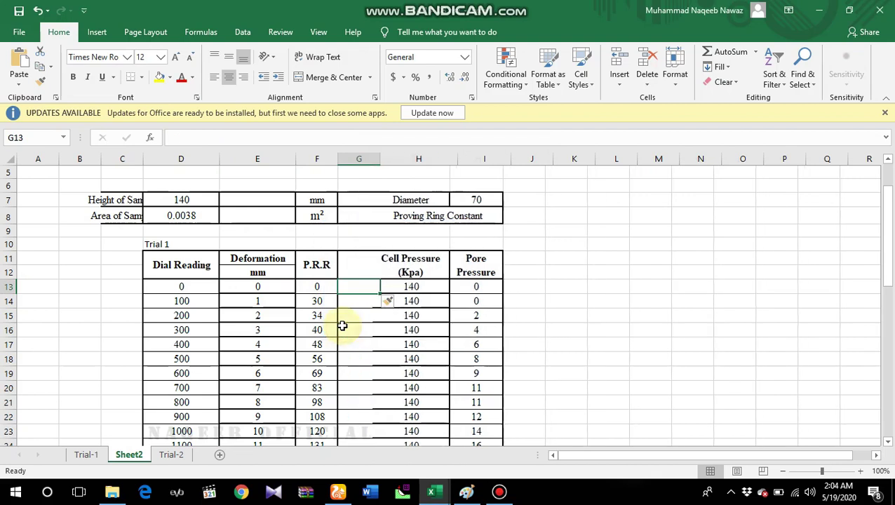
# Step: Head the new column 'Load' with 'kN' as its unit label
pyautogui.click(356, 263)
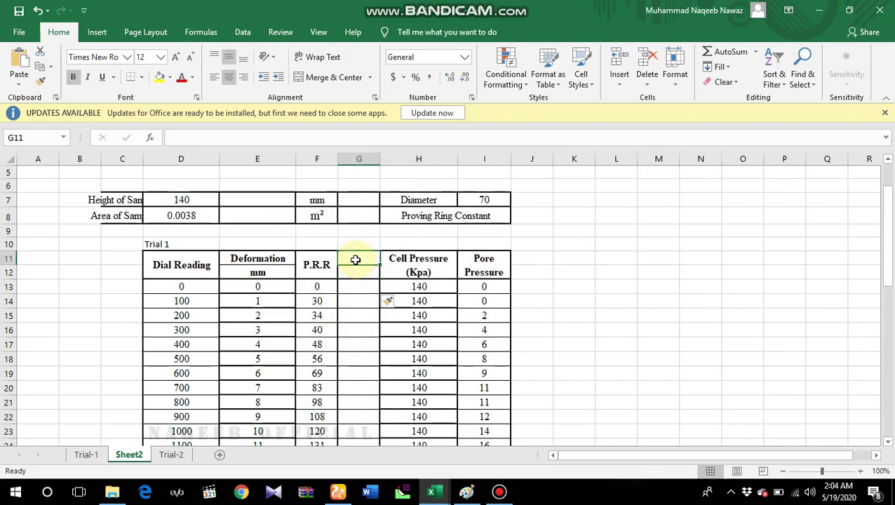
pyautogui.write('Load')
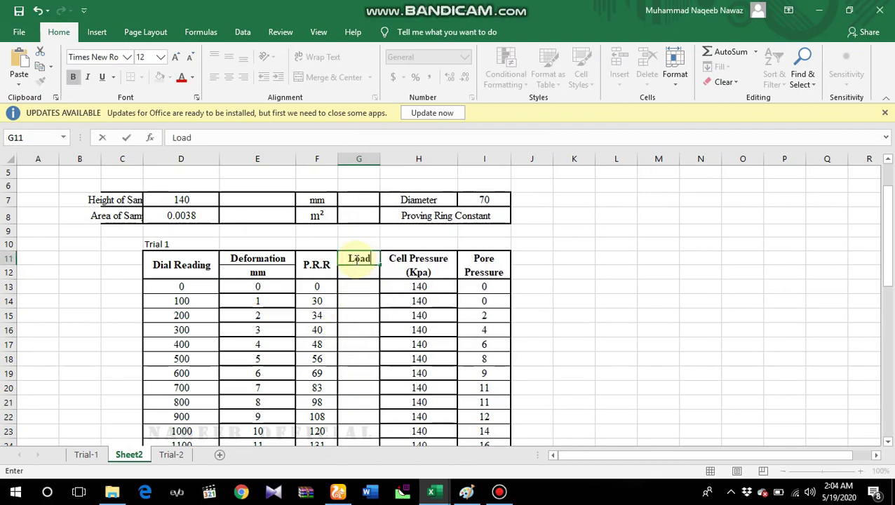
pyautogui.press('Return')
pyautogui.write('kN')
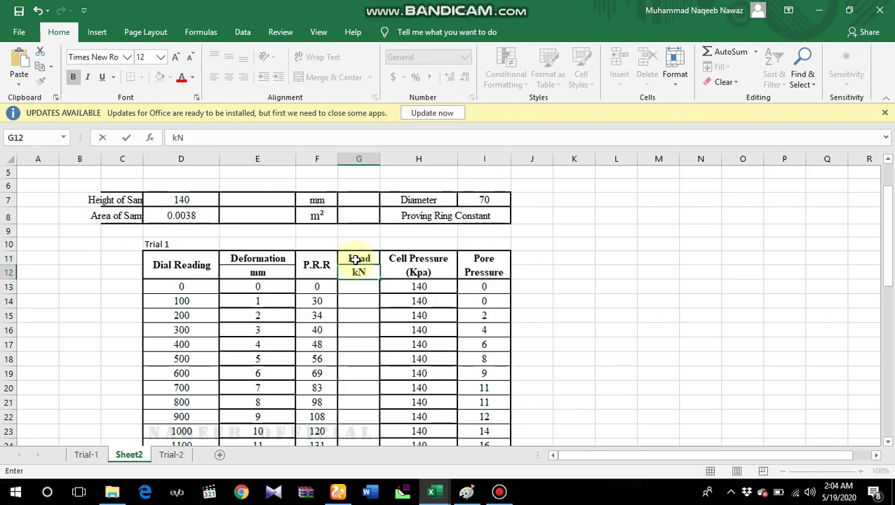
# Step: Enter =0.0041*F13 in G13 and fill it down the Load kN column to row 45
pyautogui.click(356, 284)
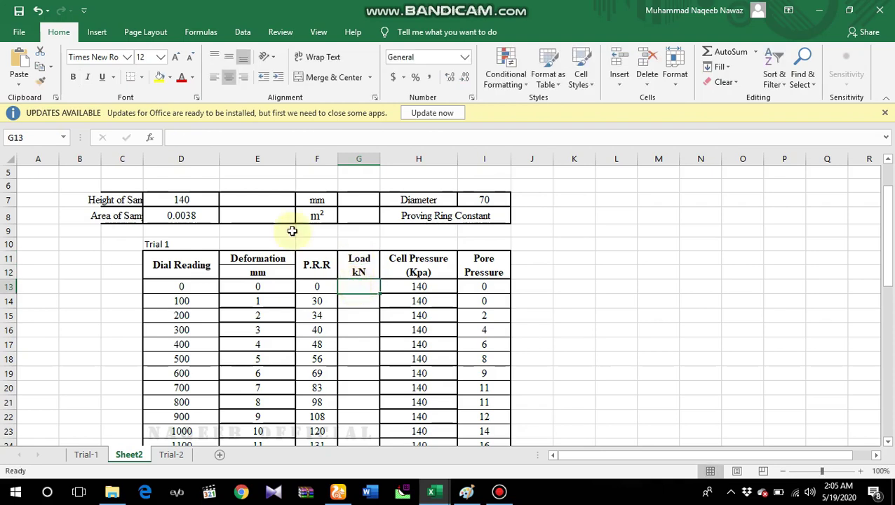
pyautogui.click(187, 137)
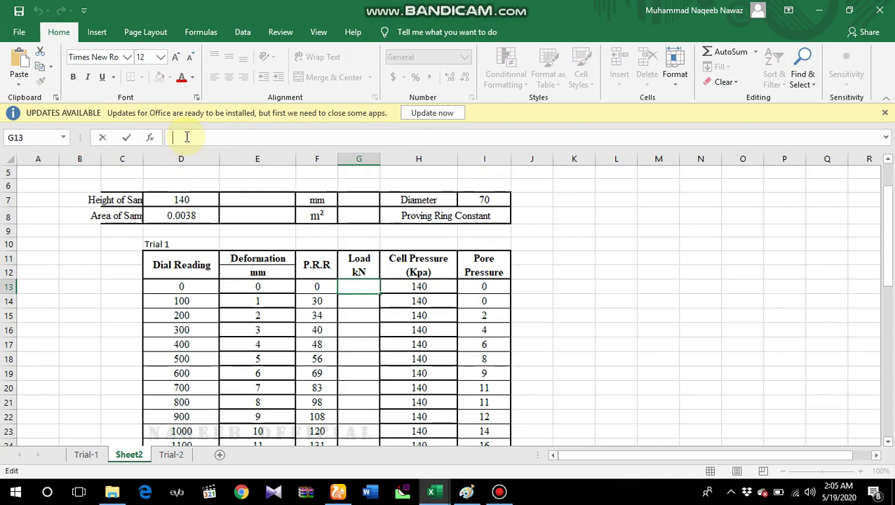
pyautogui.write('=')
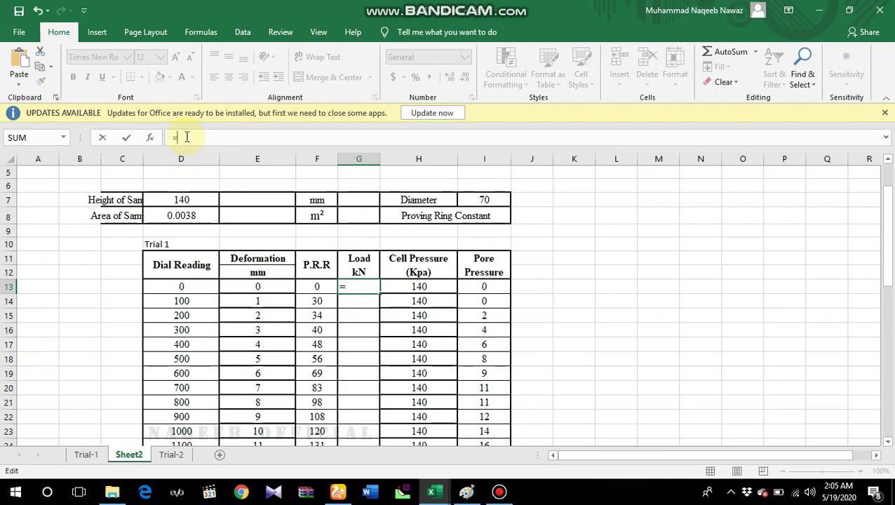
pyautogui.write('0.0041*')
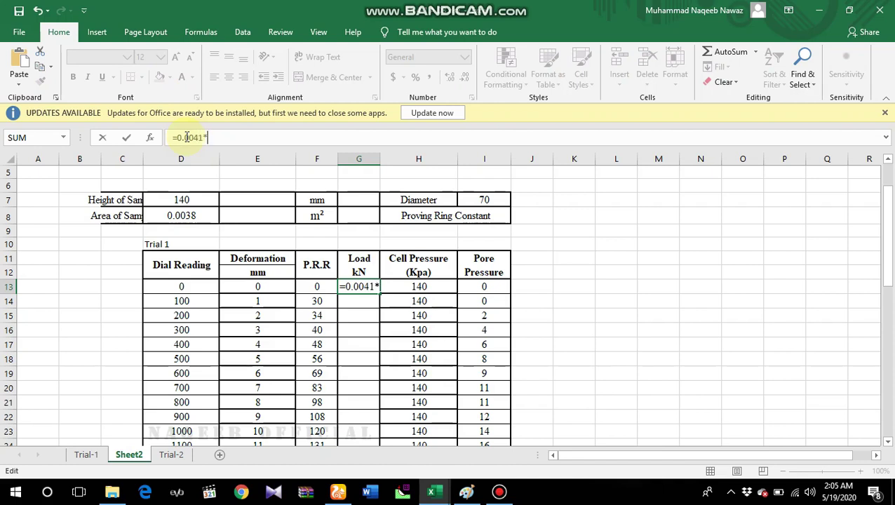
pyautogui.click(310, 286)
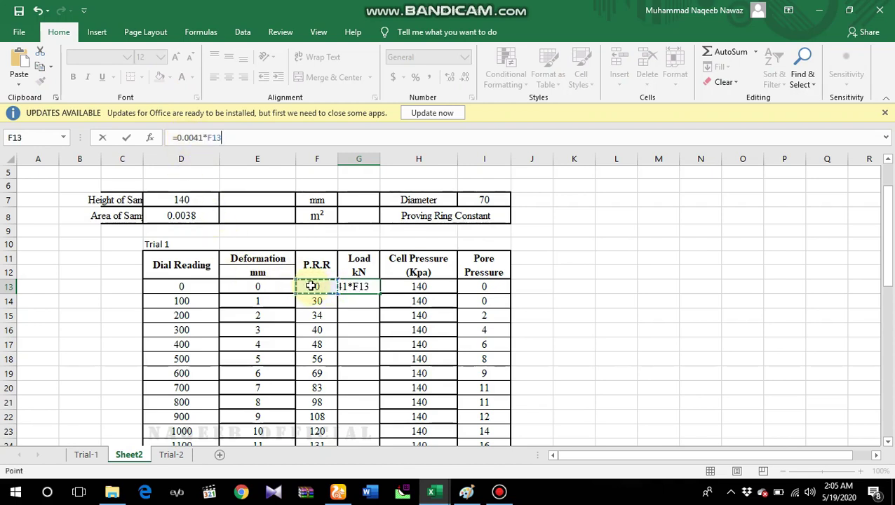
pyautogui.press('Return')
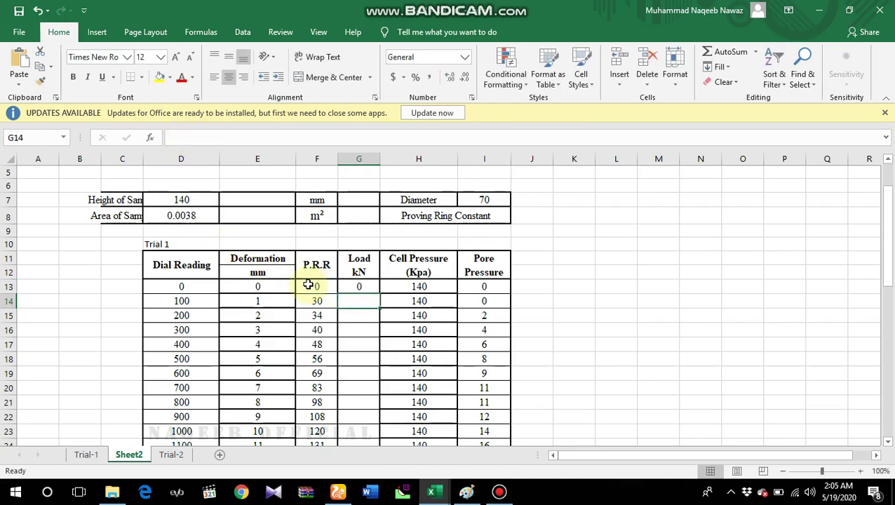
pyautogui.click(354, 287)
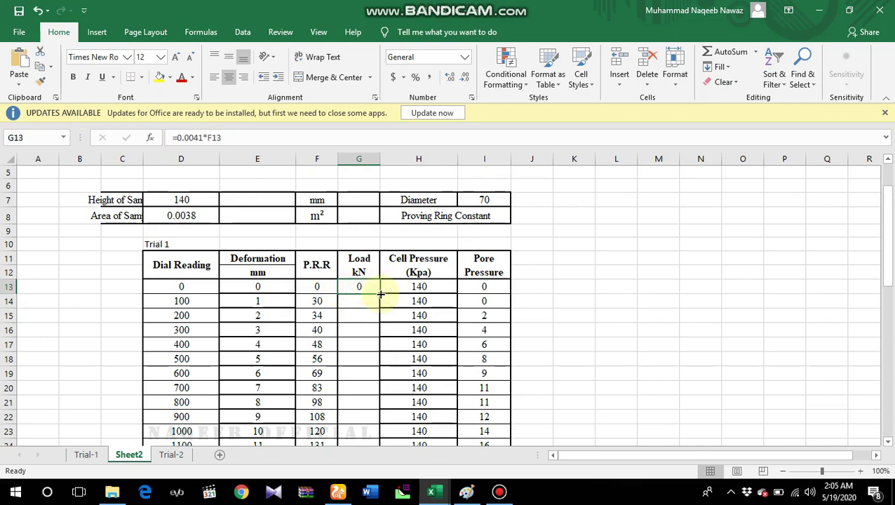
pyautogui.moveTo(379, 293); pyautogui.dragTo(369, 407)
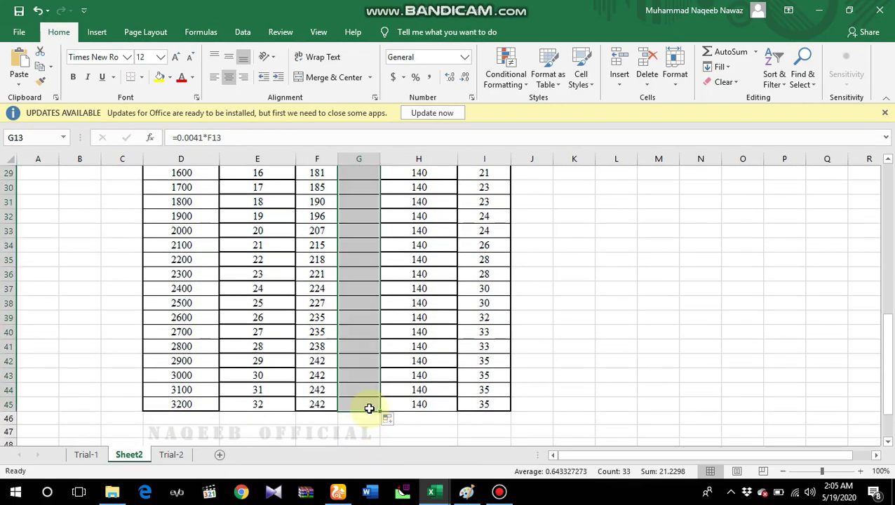
pyautogui.scroll(3, 367, 270)
pyautogui.scroll(3, 367, 270)
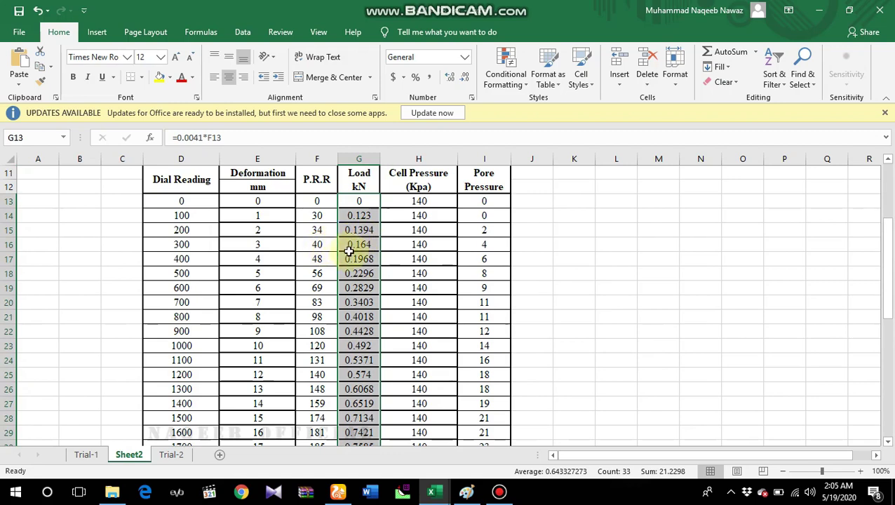
pyautogui.scroll(1, 358, 244)
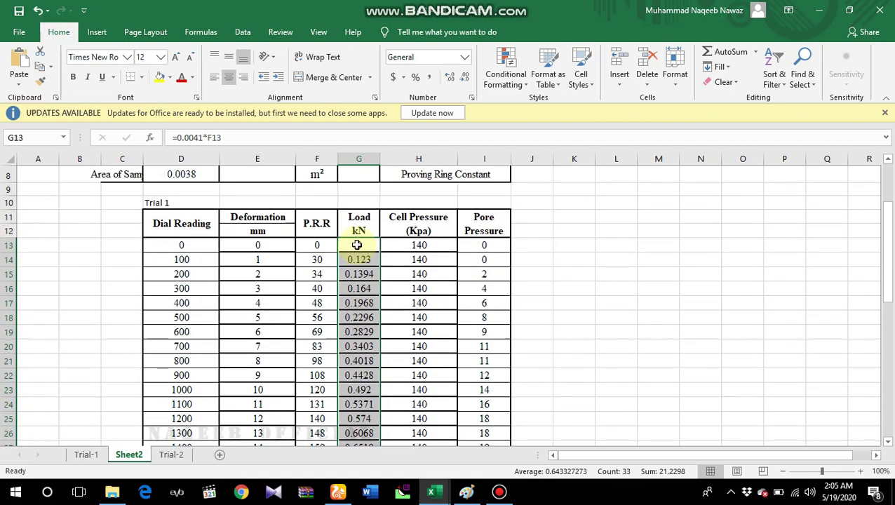
pyautogui.scroll(1, 357, 246)
pyautogui.scroll(-1, 357, 258)
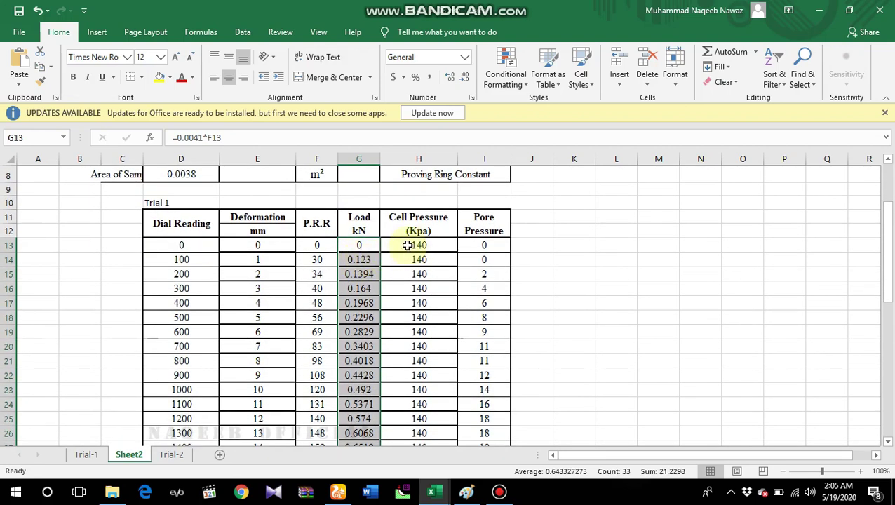
# Step: Insert an entire column H before Cell Pressure and head it 'Strain'
pyautogui.click(409, 251)
pyautogui.rightClick(409, 251)
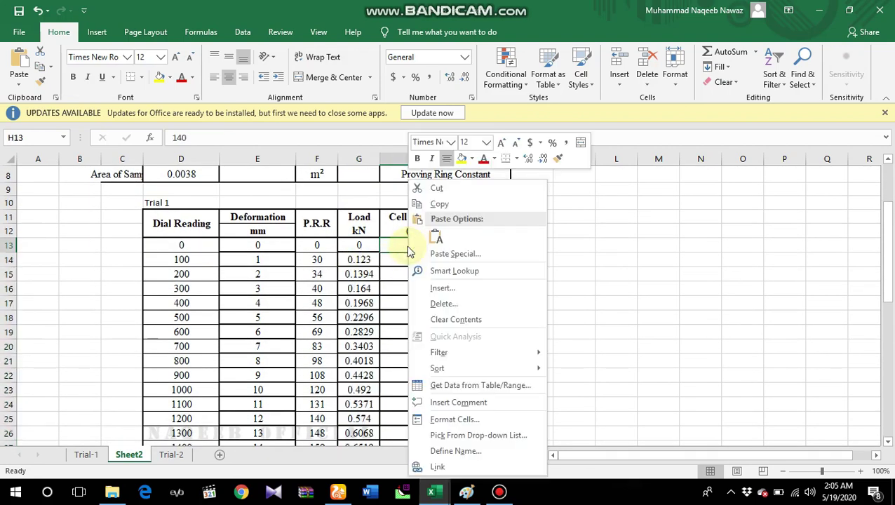
pyautogui.click(421, 288)
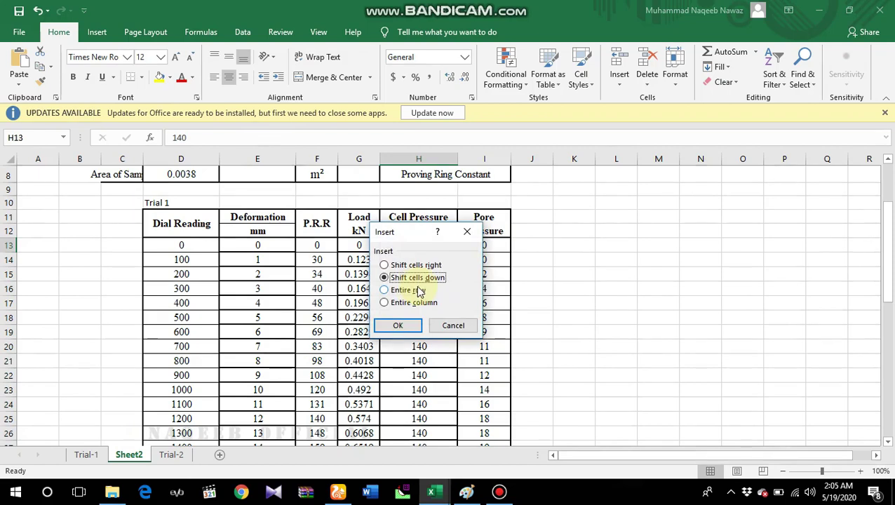
pyautogui.click(385, 302)
pyautogui.click(398, 325)
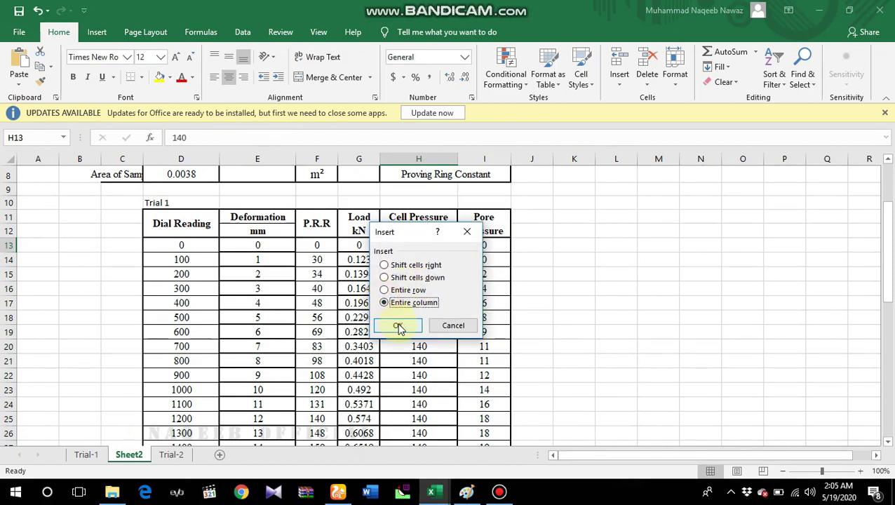
pyautogui.click(397, 219)
pyautogui.write('Str')
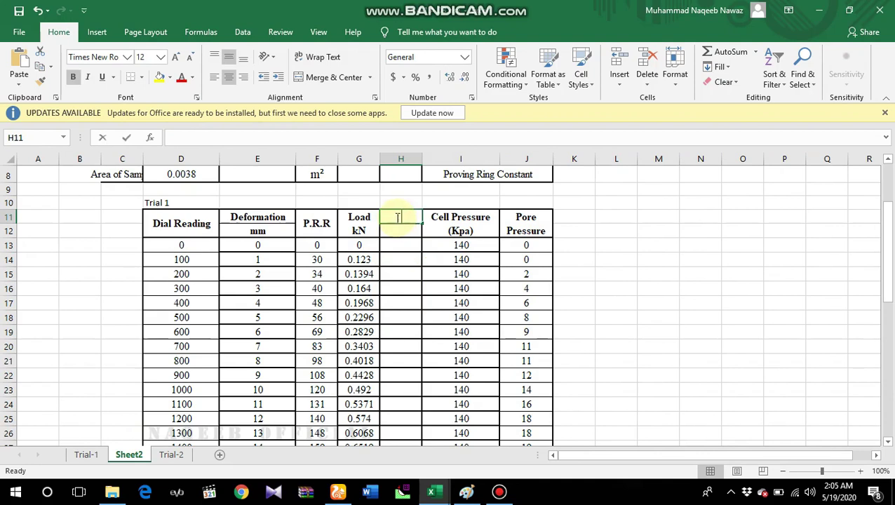
pyautogui.write('ain')
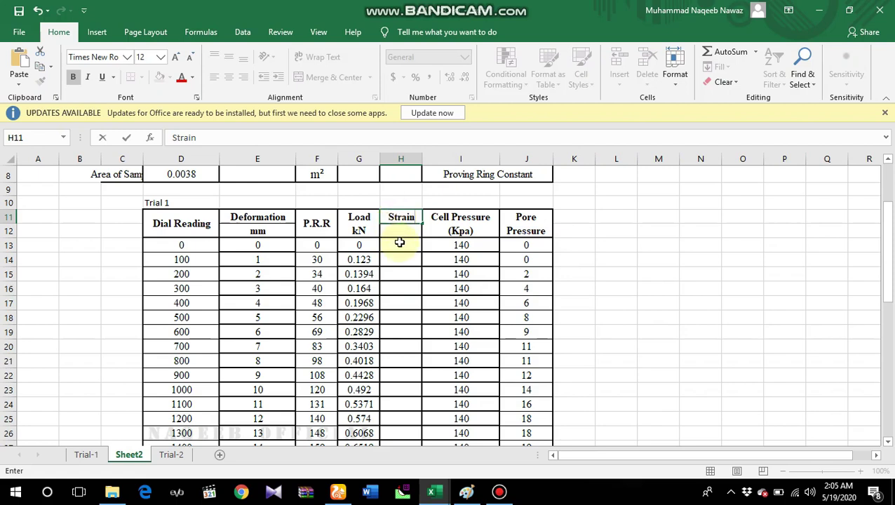
# Step: Enter =E13/140 in H13 and fill it down the Strain column to H45
pyautogui.click(398, 248)
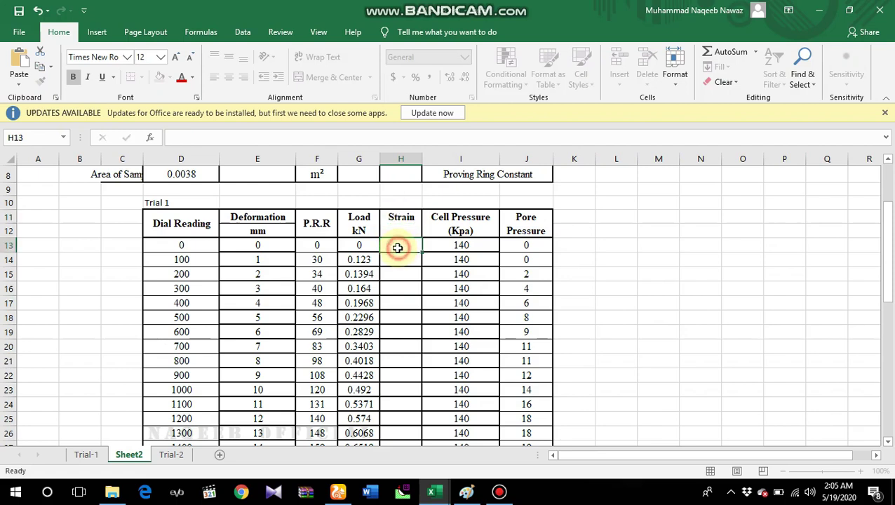
pyautogui.write('=')
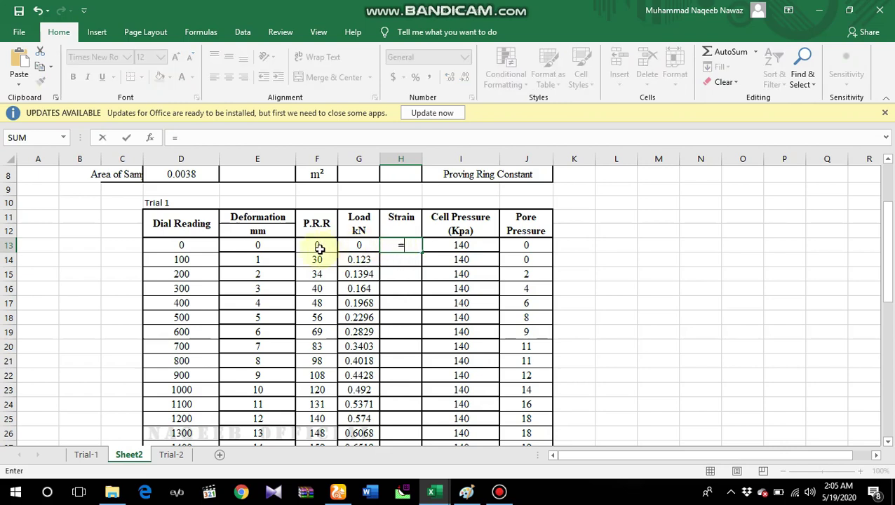
pyautogui.click(261, 245)
pyautogui.write('/140')
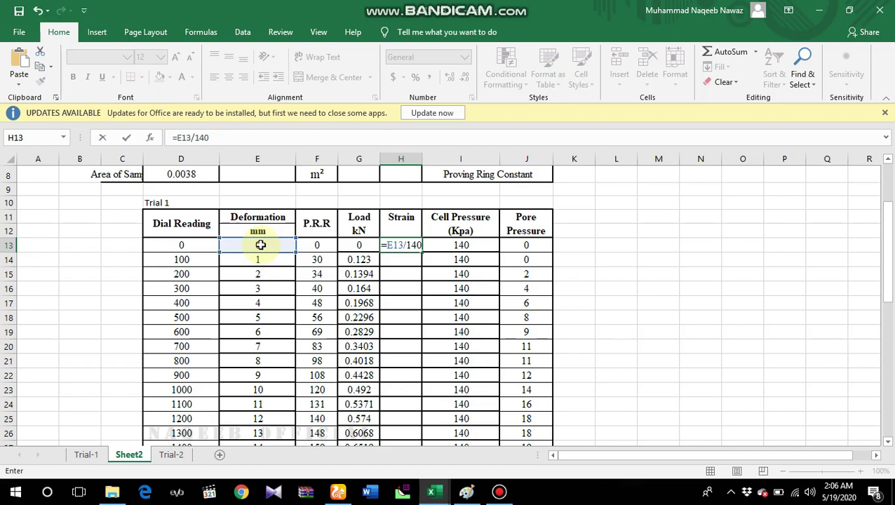
pyautogui.press('Return')
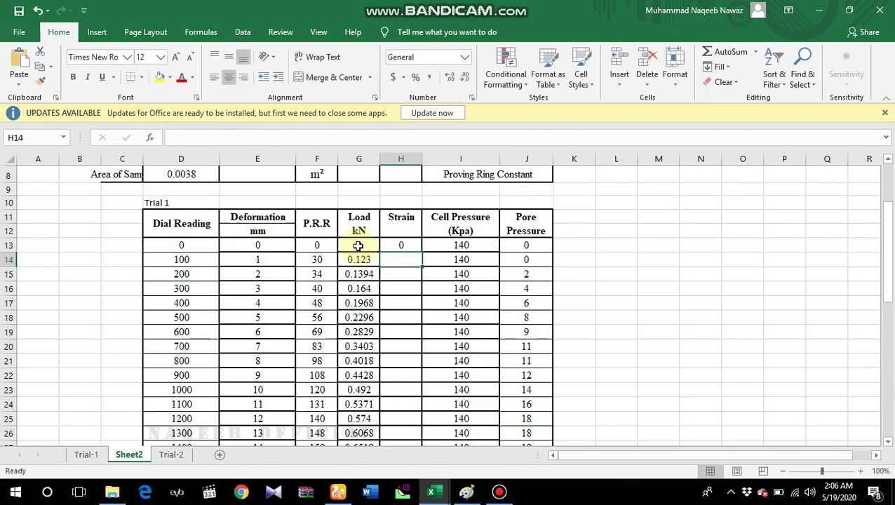
pyautogui.click(391, 245)
pyautogui.moveTo(420, 250); pyautogui.dragTo(407, 407)
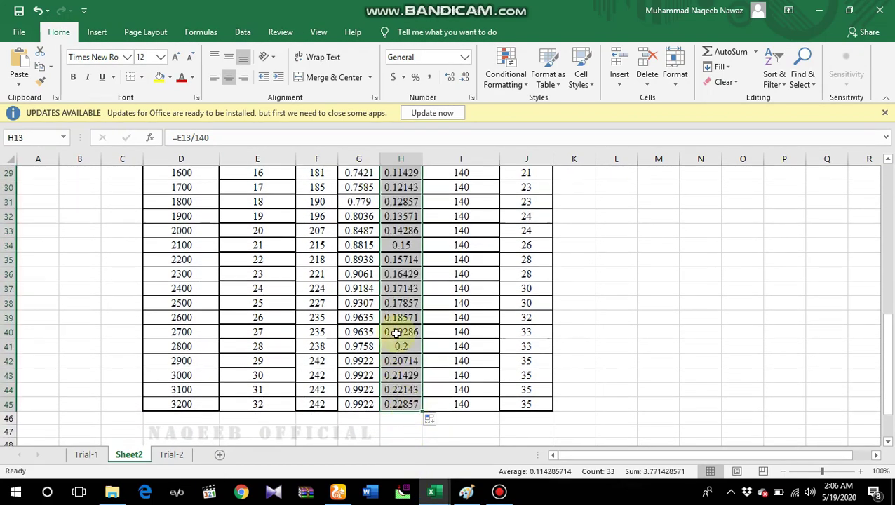
pyautogui.scroll(7, 397, 333)
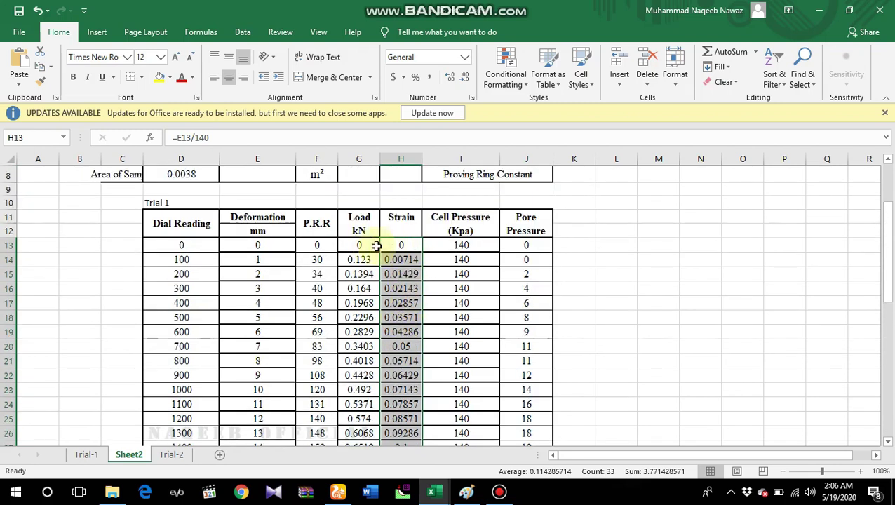
pyautogui.click(439, 245)
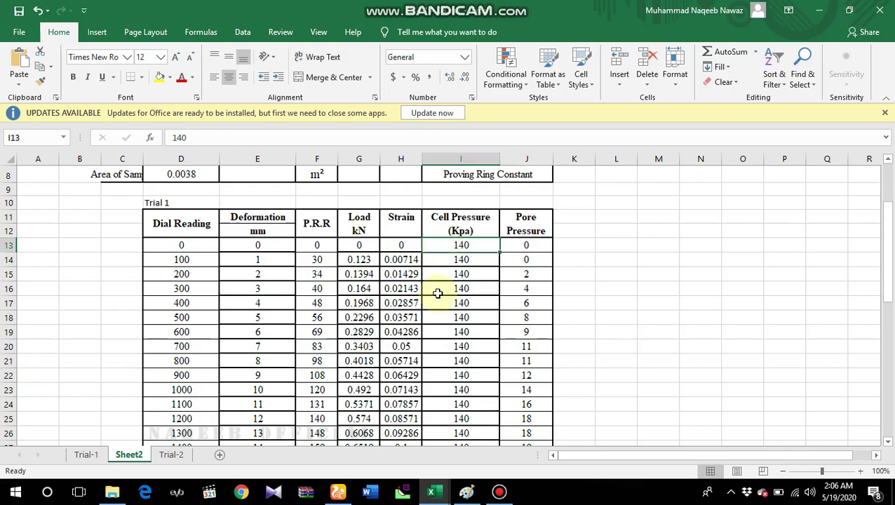
# Step: In Paint, erase the sketch's bottom line, sloping tangent lines and middle scribbles
pyautogui.click(466, 491)
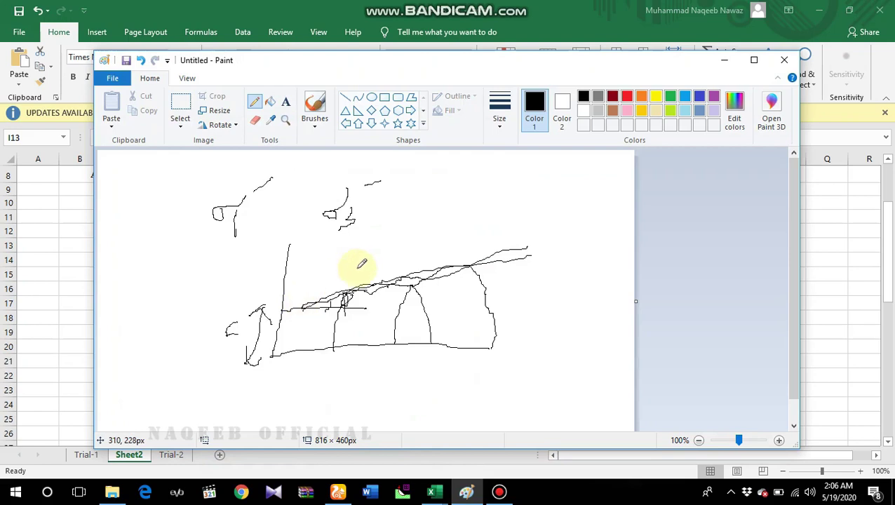
pyautogui.click(255, 120)
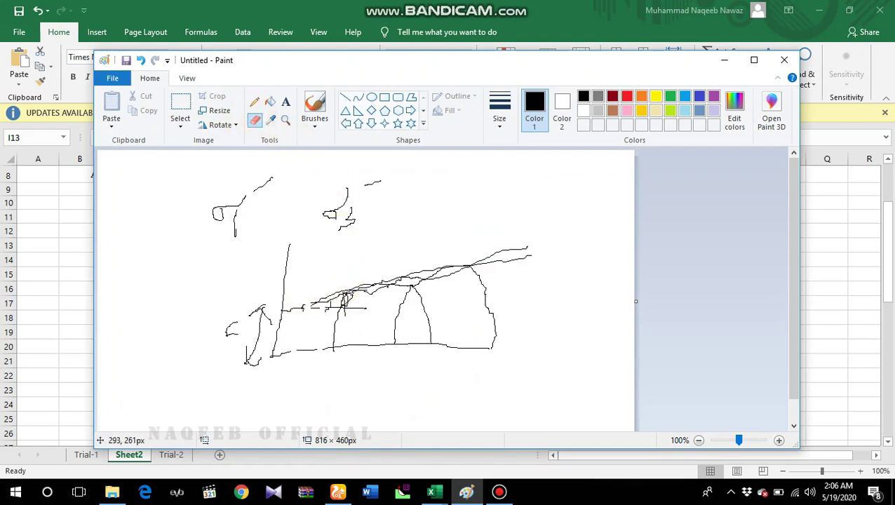
pyautogui.moveTo(330, 348); pyautogui.dragTo(438, 344)
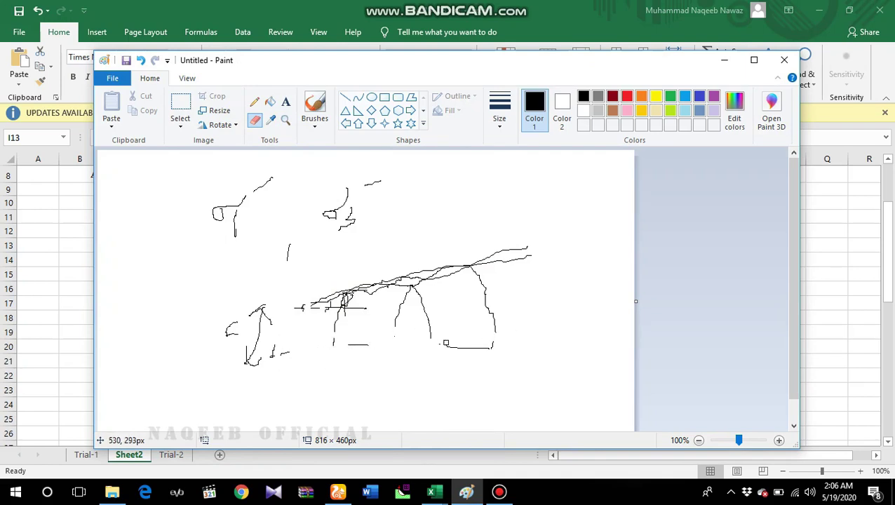
pyautogui.moveTo(349, 302); pyautogui.dragTo(310, 302)
pyautogui.moveTo(413, 272); pyautogui.dragTo(477, 270)
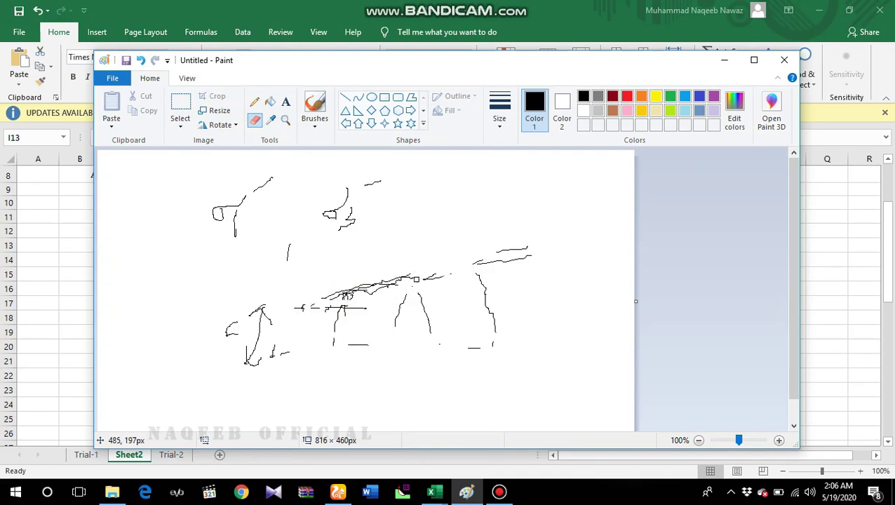
pyautogui.moveTo(416, 280); pyautogui.dragTo(335, 283)
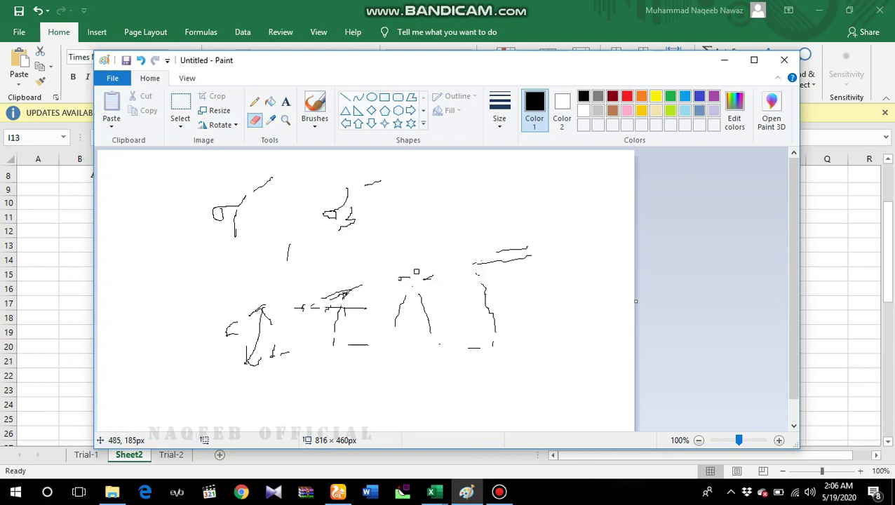
pyautogui.moveTo(390, 279); pyautogui.dragTo(316, 296)
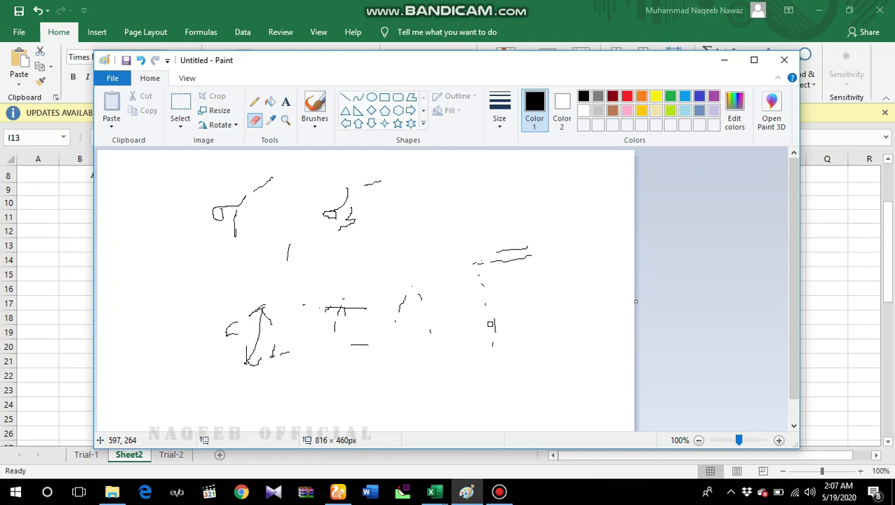
pyautogui.moveTo(490, 324)
pyautogui.mouseDown()
pyautogui.moveTo(495, 256)
pyautogui.moveTo(490, 261)
pyautogui.moveTo(530, 250)
pyautogui.moveTo(513, 254)
pyautogui.mouseUp()
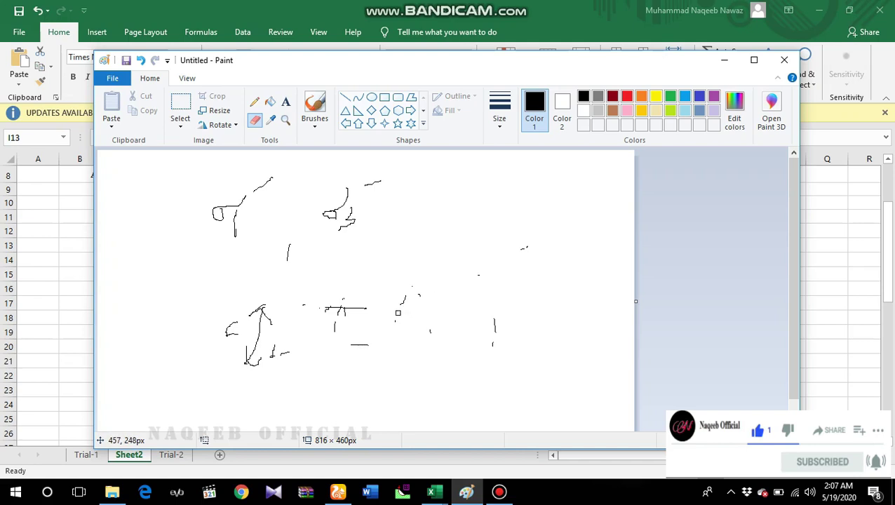
# Step: Pencil-draw two barrel-shaped specimen outlines side by side
pyautogui.click(256, 102)
pyautogui.moveTo(483, 198)
pyautogui.mouseDown()
pyautogui.moveTo(554, 195)
pyautogui.moveTo(565, 242)
pyautogui.moveTo(555, 306)
pyautogui.mouseUp()
pyautogui.moveTo(484, 202)
pyautogui.mouseDown()
pyautogui.moveTo(478, 231)
pyautogui.moveTo(502, 339)
pyautogui.moveTo(504, 330)
pyautogui.mouseUp()
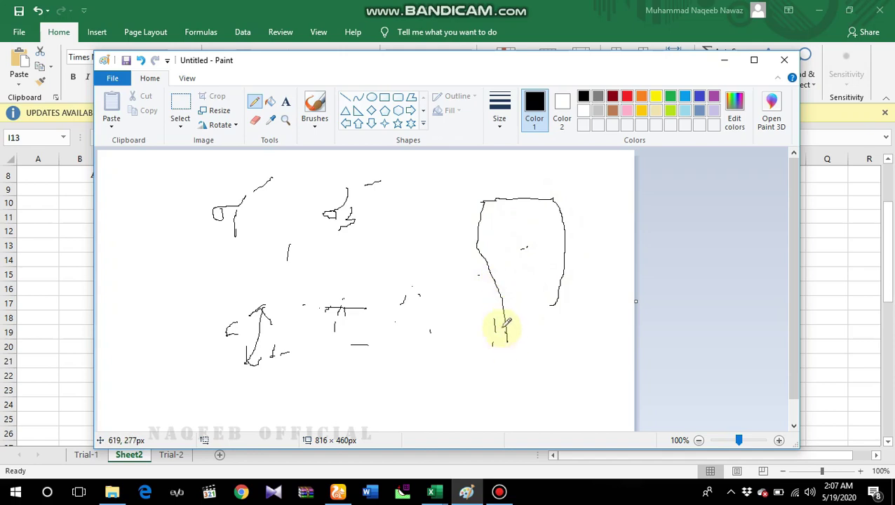
pyautogui.moveTo(479, 246)
pyautogui.mouseDown()
pyautogui.moveTo(476, 276)
pyautogui.moveTo(487, 306)
pyautogui.moveTo(543, 305)
pyautogui.moveTo(553, 280)
pyautogui.mouseUp()
pyautogui.moveTo(482, 201)
pyautogui.mouseDown()
pyautogui.moveTo(530, 208)
pyautogui.moveTo(554, 199)
pyautogui.mouseUp()
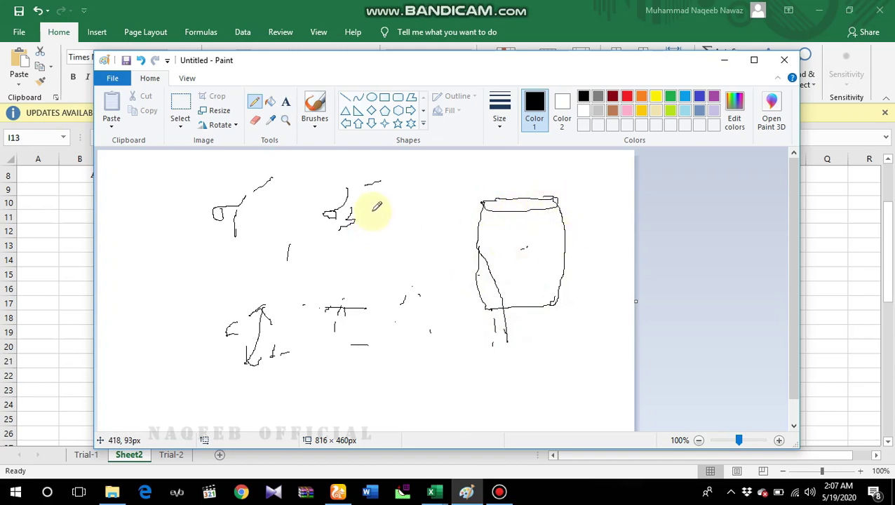
pyautogui.moveTo(371, 209); pyautogui.dragTo(437, 207)
pyautogui.moveTo(441, 207)
pyautogui.mouseDown()
pyautogui.moveTo(454, 287)
pyautogui.moveTo(420, 320)
pyautogui.mouseUp()
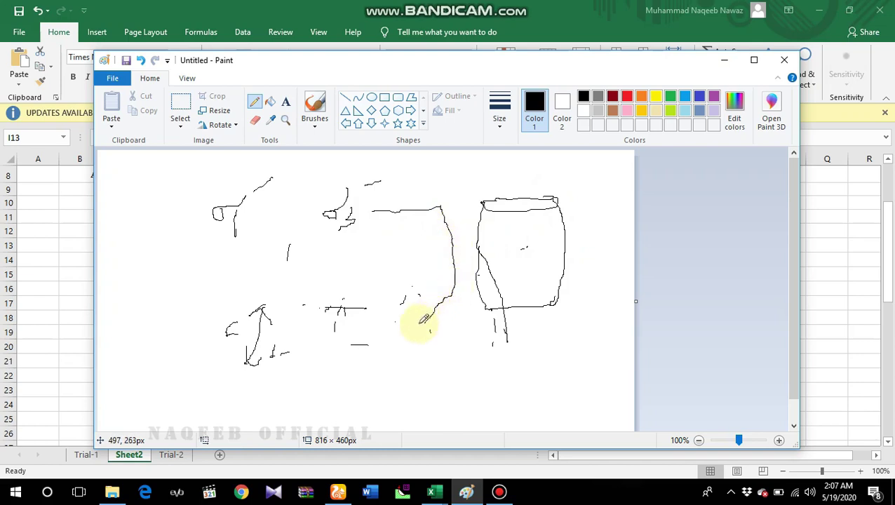
pyautogui.moveTo(376, 214)
pyautogui.mouseDown()
pyautogui.moveTo(356, 266)
pyautogui.moveTo(389, 323)
pyautogui.moveTo(429, 328)
pyautogui.mouseUp()
pyautogui.moveTo(348, 246)
pyautogui.mouseDown()
pyautogui.moveTo(390, 226)
pyautogui.moveTo(443, 234)
pyautogui.moveTo(423, 250)
pyautogui.moveTo(370, 250)
pyautogui.moveTo(365, 231)
pyautogui.mouseUp()
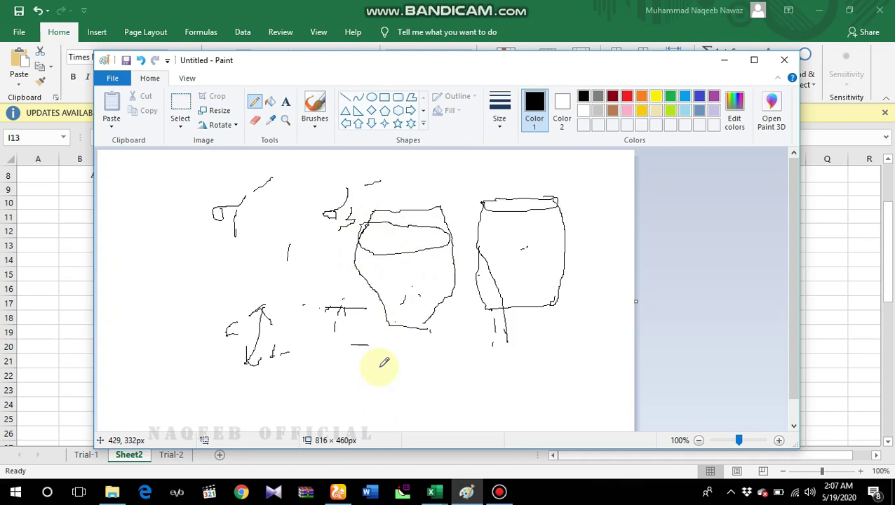
# Step: Add a letter A, bracket, circle and slanted lines beneath the specimens, then return to Excel
pyautogui.moveTo(380, 368)
pyautogui.mouseDown()
pyautogui.moveTo(365, 383)
pyautogui.moveTo(385, 351)
pyautogui.moveTo(391, 383)
pyautogui.mouseUp()
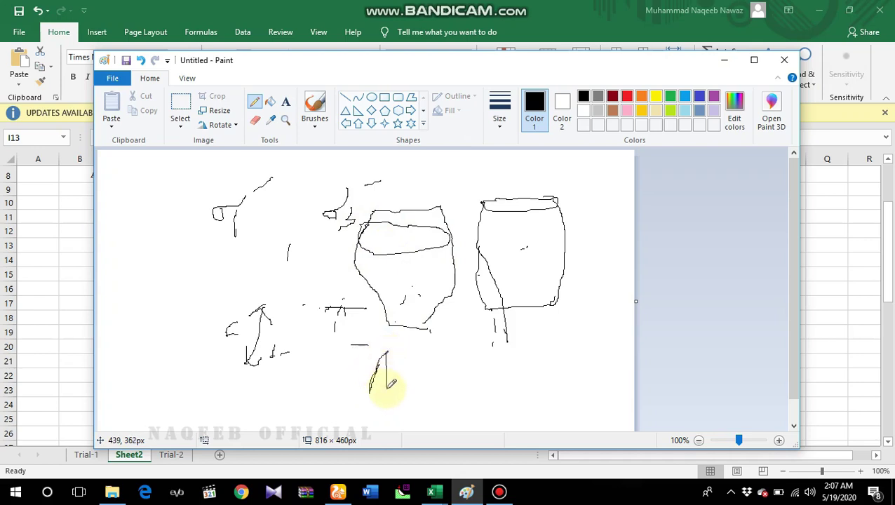
pyautogui.moveTo(417, 377)
pyautogui.mouseDown()
pyautogui.moveTo(400, 386)
pyautogui.moveTo(411, 394)
pyautogui.moveTo(468, 369)
pyautogui.mouseUp()
pyautogui.moveTo(505, 338)
pyautogui.mouseDown()
pyautogui.moveTo(494, 369)
pyautogui.moveTo(511, 357)
pyautogui.moveTo(526, 360)
pyautogui.mouseUp()
pyautogui.moveTo(480, 381)
pyautogui.mouseDown()
pyautogui.moveTo(549, 366)
pyautogui.moveTo(513, 392)
pyautogui.moveTo(537, 384)
pyautogui.moveTo(565, 393)
pyautogui.mouseUp()
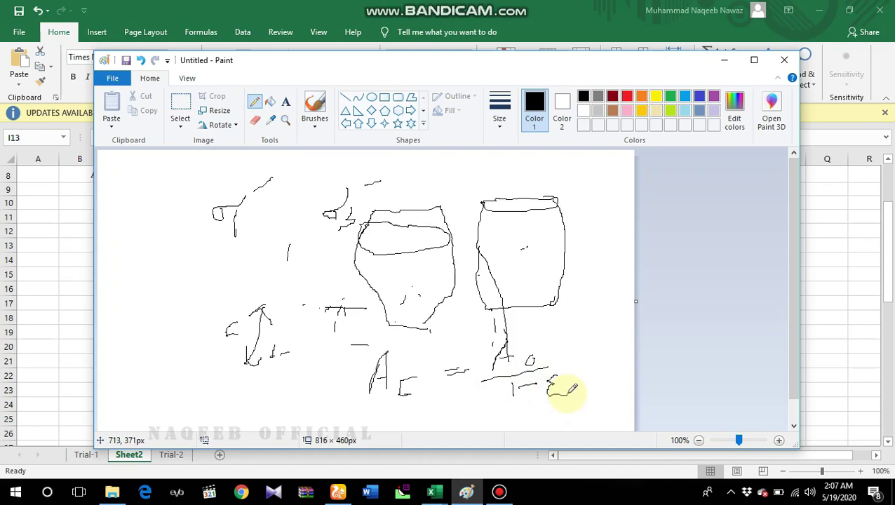
pyautogui.click(436, 497)
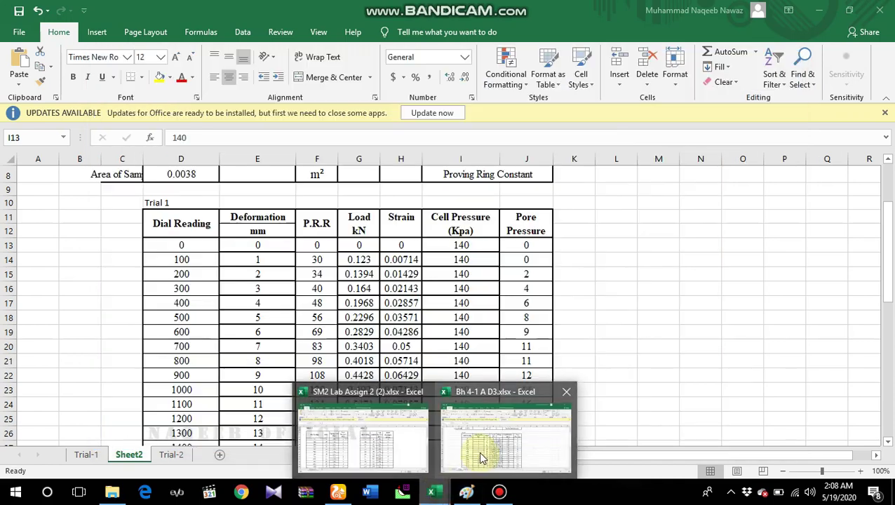
# Step: Insert a blank column I before Cell Pressure in the Trial 1 table
pyautogui.click(481, 455)
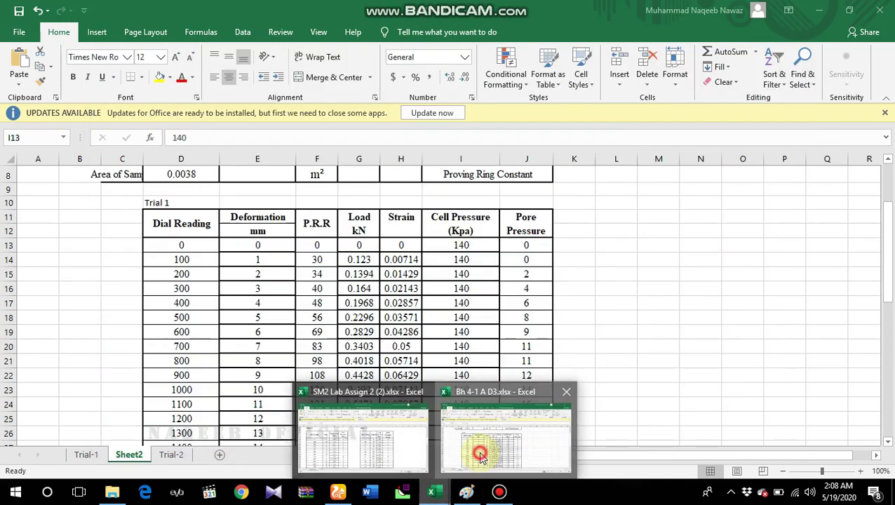
pyautogui.rightClick(435, 224)
pyautogui.click(465, 287)
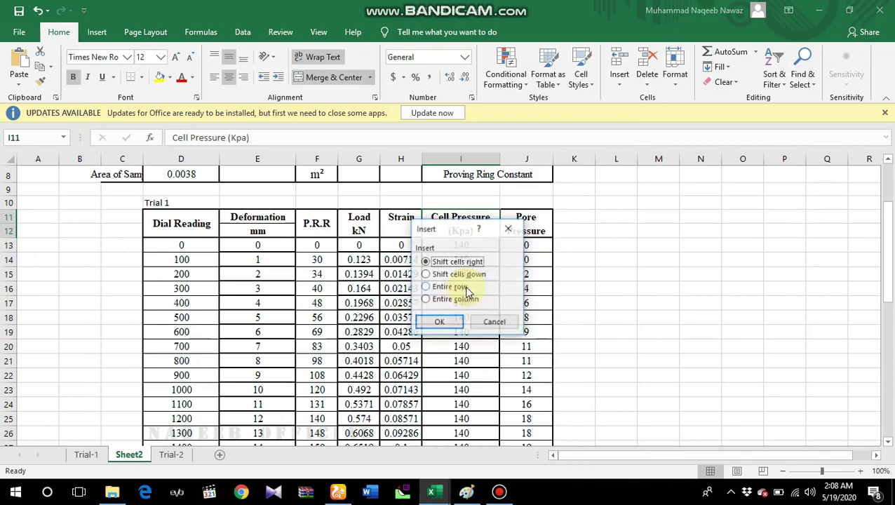
pyautogui.click(425, 300)
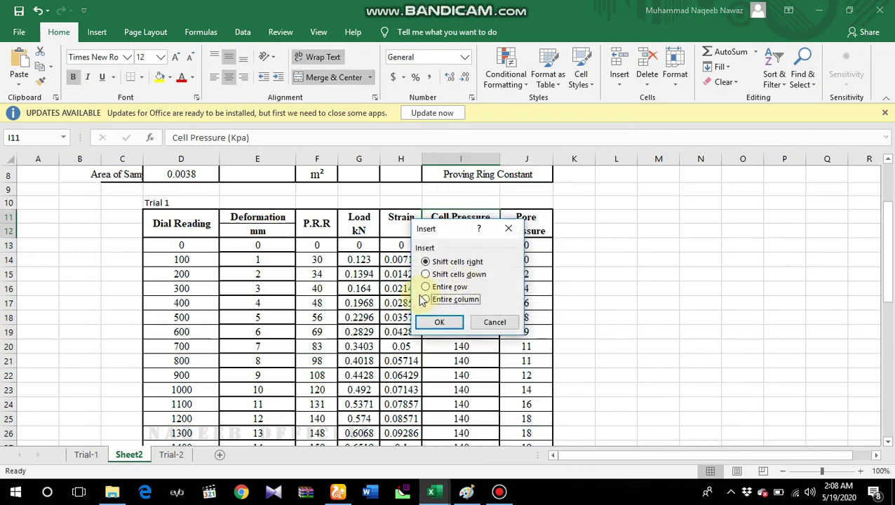
pyautogui.click(439, 322)
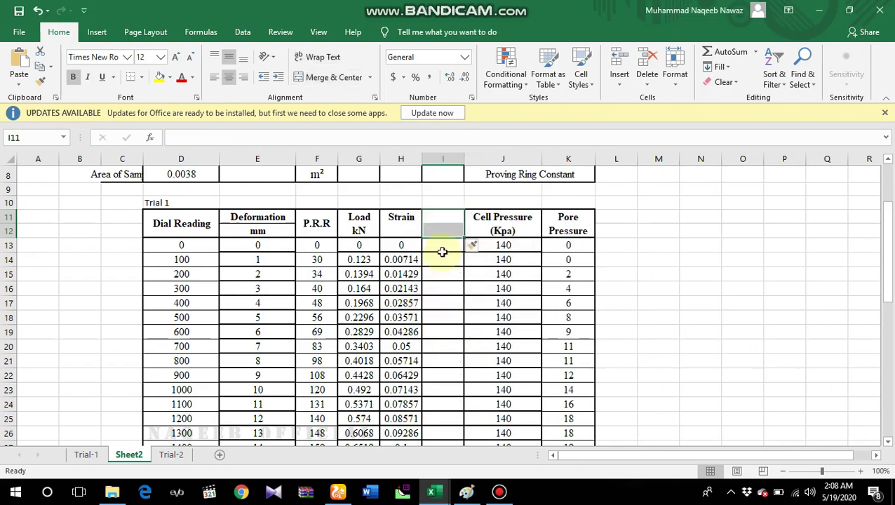
# Step: Head the new column 'Area corrected' with unit 'm2' and widen it to fit
pyautogui.click(448, 217)
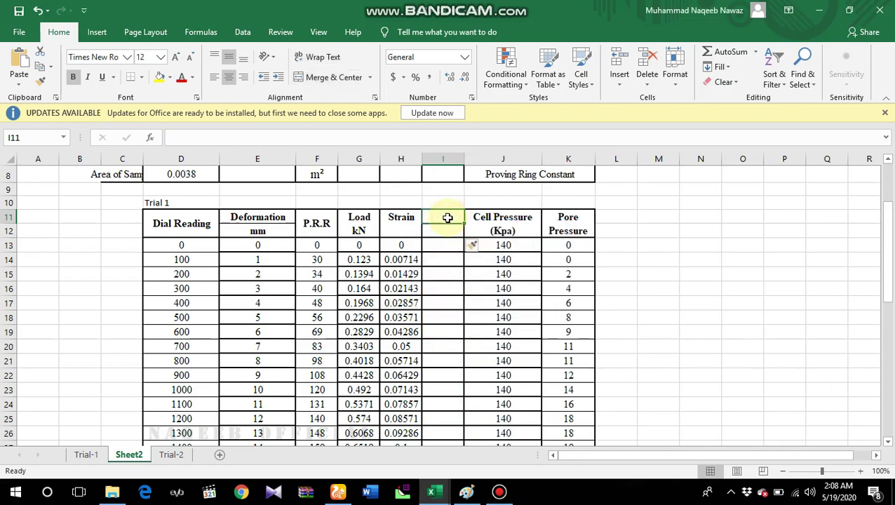
pyautogui.write('Area')
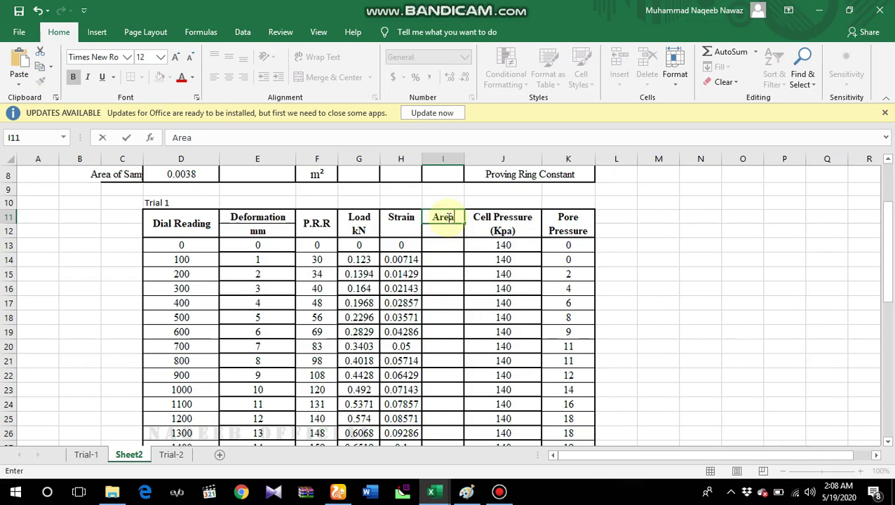
pyautogui.write(' corrected')
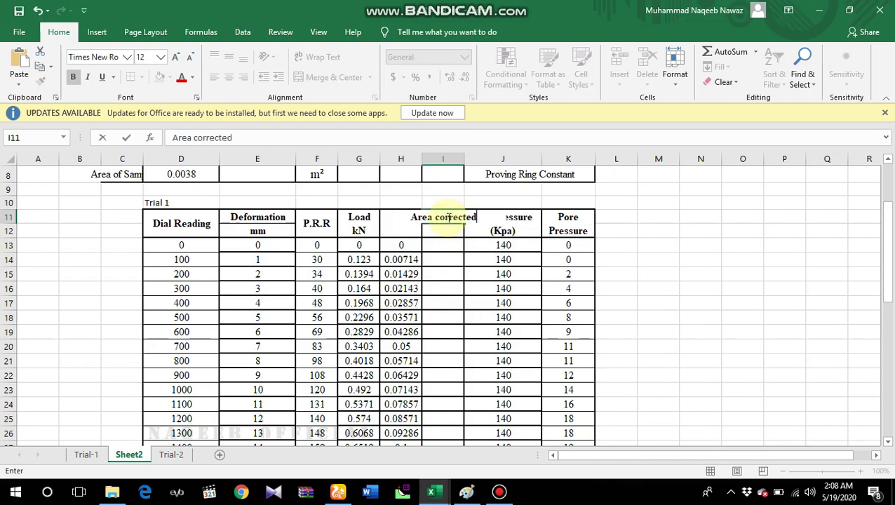
pyautogui.click(440, 247)
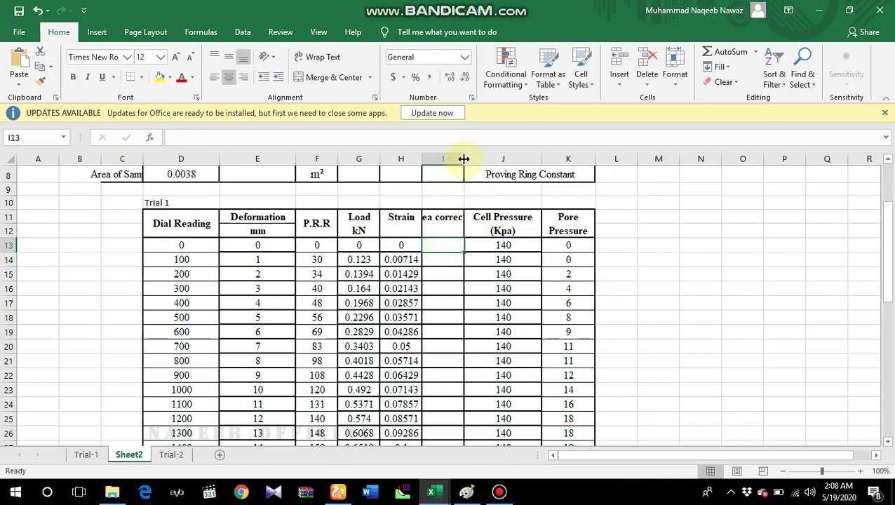
pyautogui.moveTo(465, 156); pyautogui.dragTo(509, 163)
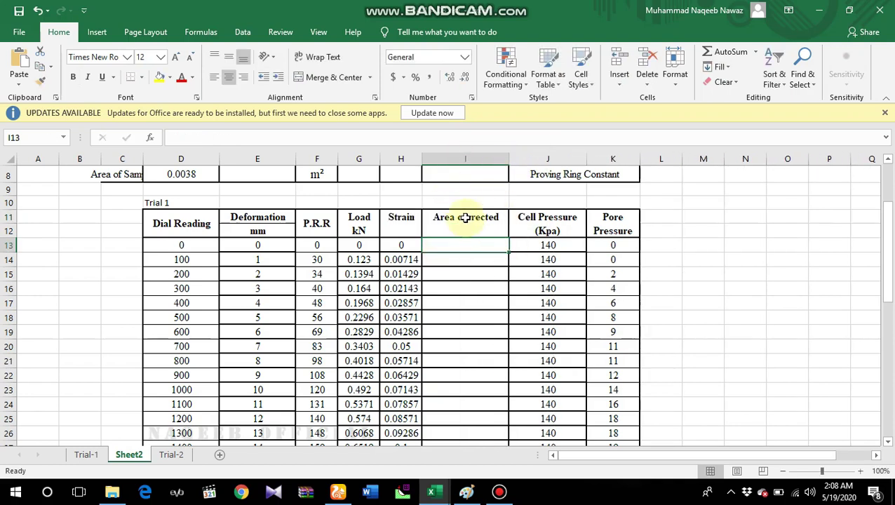
pyautogui.click(448, 231)
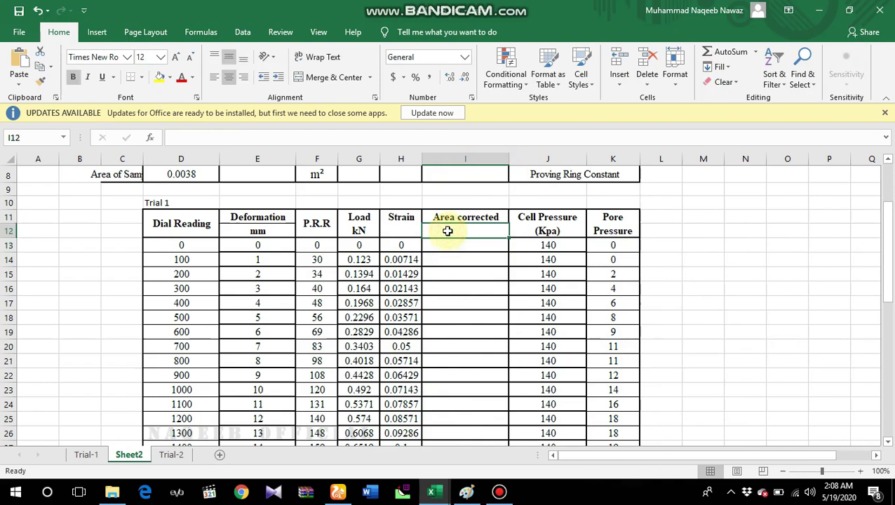
pyautogui.write('m2')
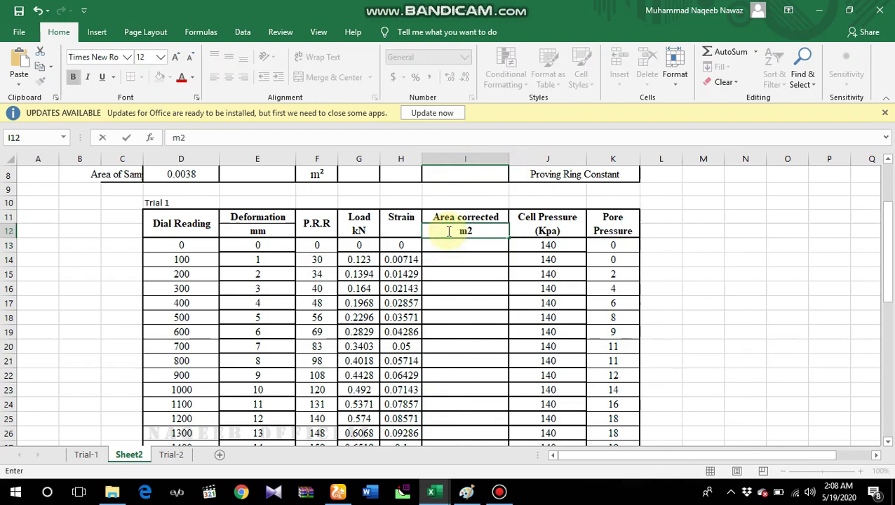
pyautogui.click(444, 244)
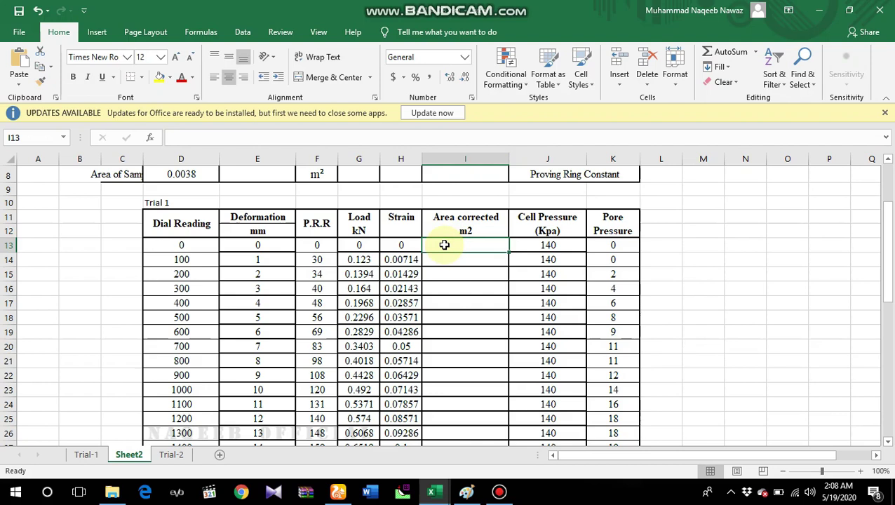
# Step: Enter =0.0038/(1-H13) in I13 and fill it down to row 45
pyautogui.write('=')
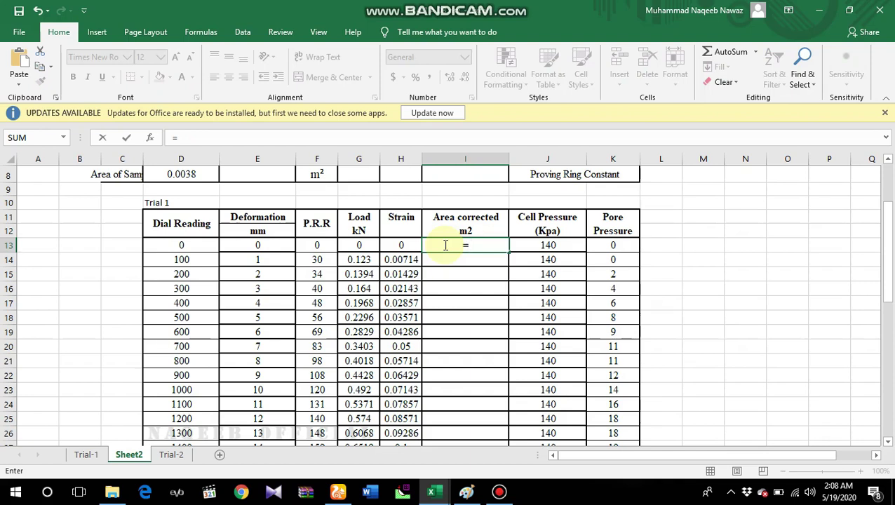
pyautogui.write('0.00')
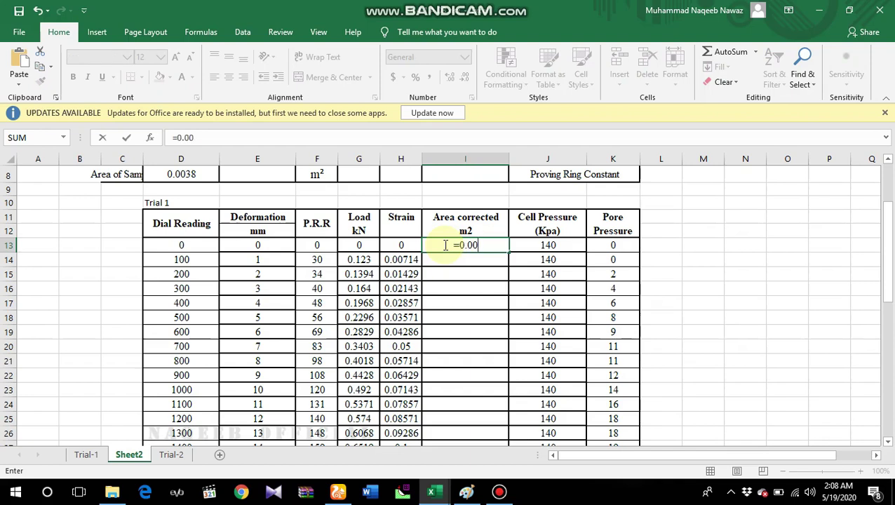
pyautogui.write('38/(1-')
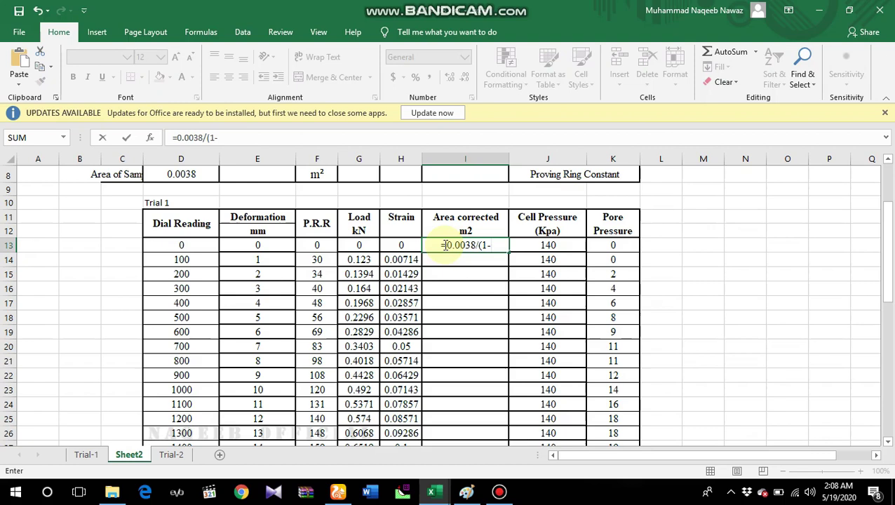
pyautogui.click(403, 244)
pyautogui.write(')')
pyautogui.press('Return')
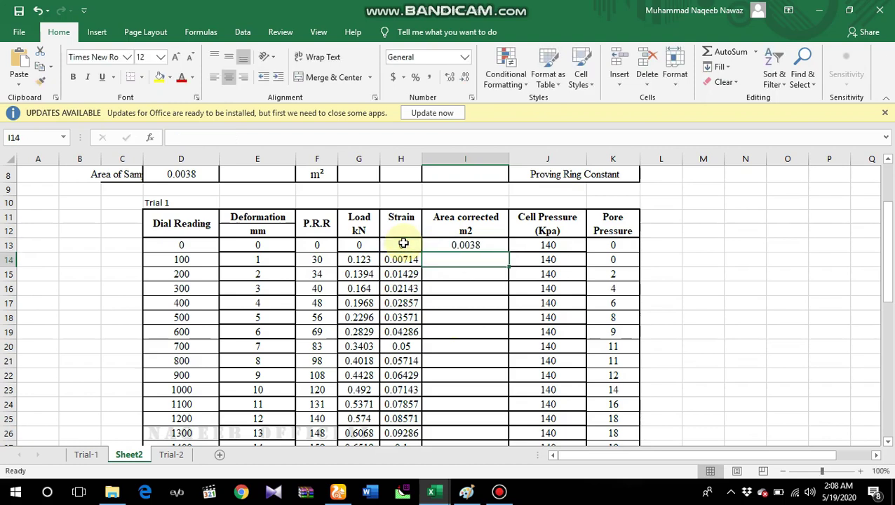
pyautogui.click(477, 244)
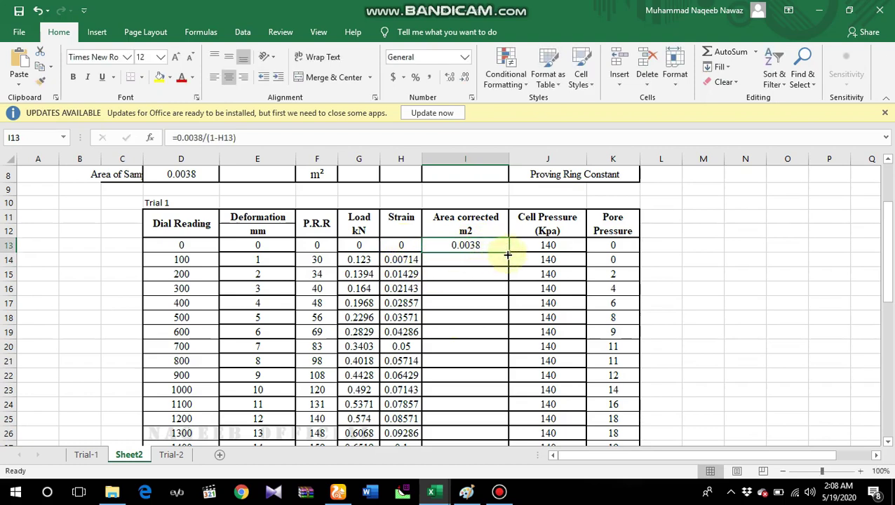
pyautogui.moveTo(507, 250); pyautogui.dragTo(480, 427)
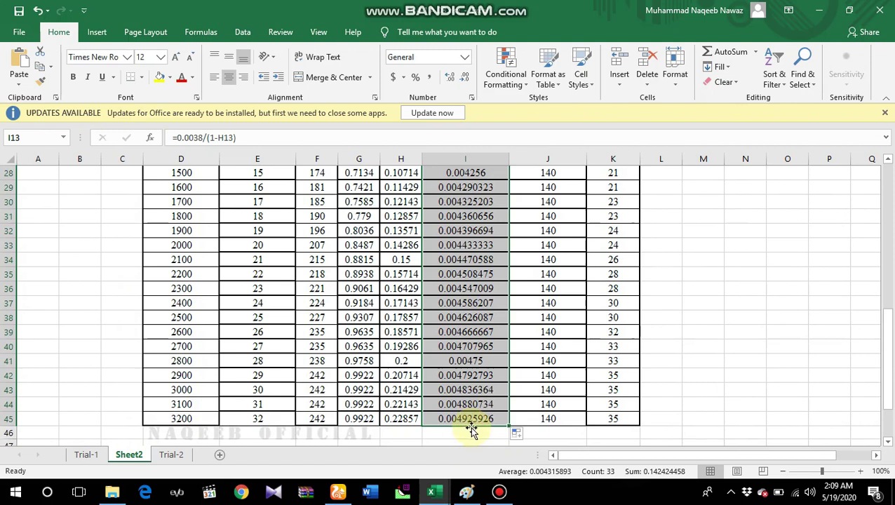
pyautogui.scroll(7, 480, 412)
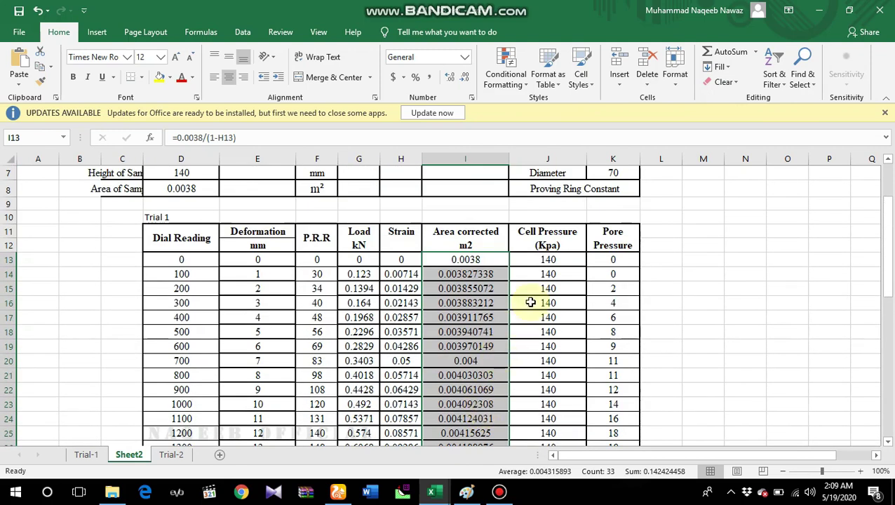
# Step: Insert a blank column J before Cell Pressure
pyautogui.click(537, 273)
pyautogui.rightClick(533, 273)
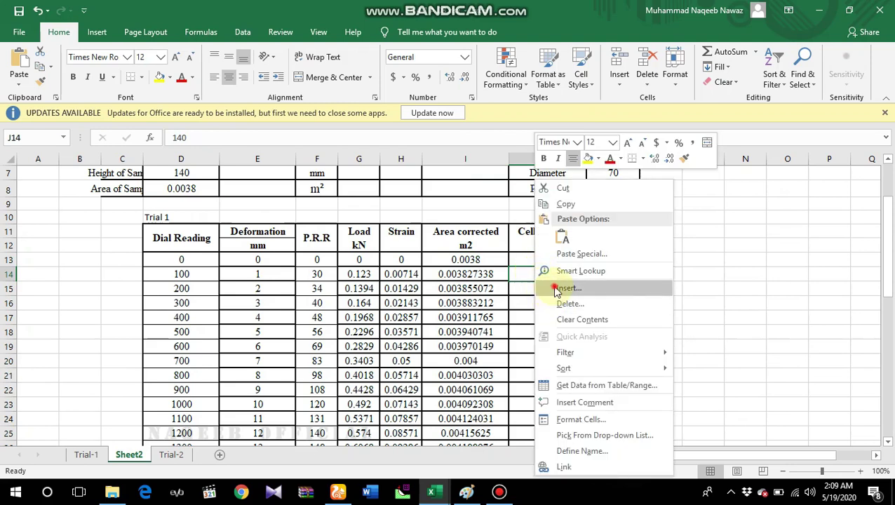
pyautogui.click(552, 288)
pyautogui.click(514, 298)
pyautogui.click(522, 322)
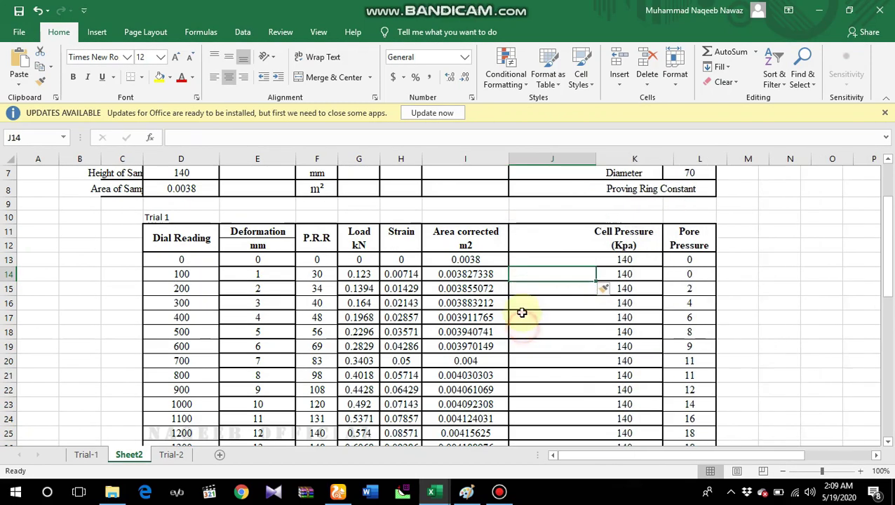
# Step: Label column J 'Deviatorix stress' with unit 'kN/m2'
pyautogui.click(540, 233)
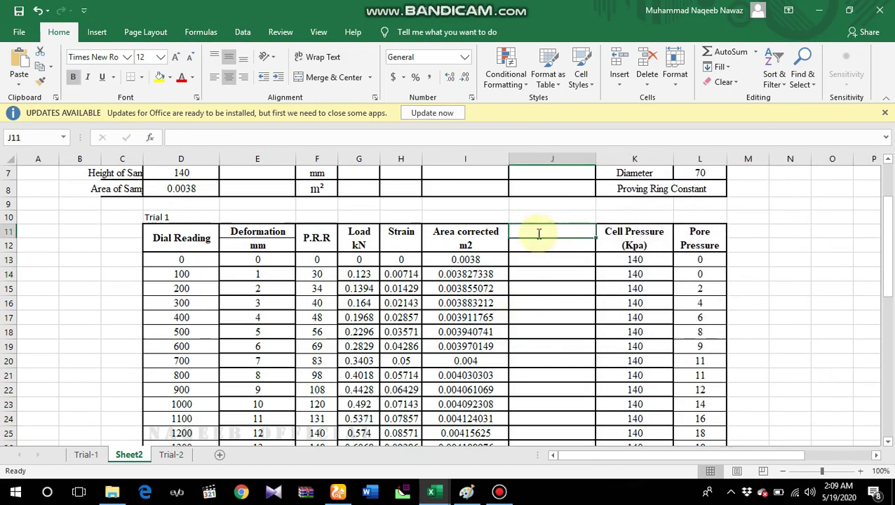
pyautogui.write('Deviatorix stress')
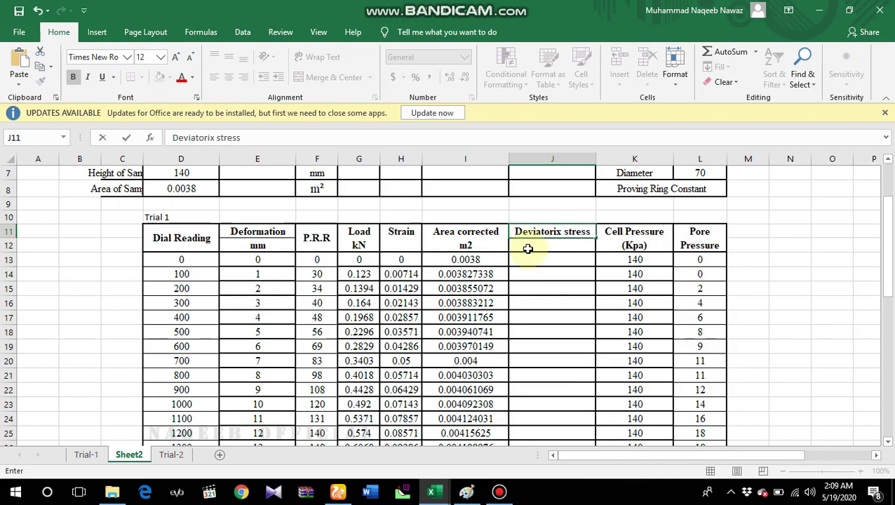
pyautogui.click(529, 247)
pyautogui.write('k')
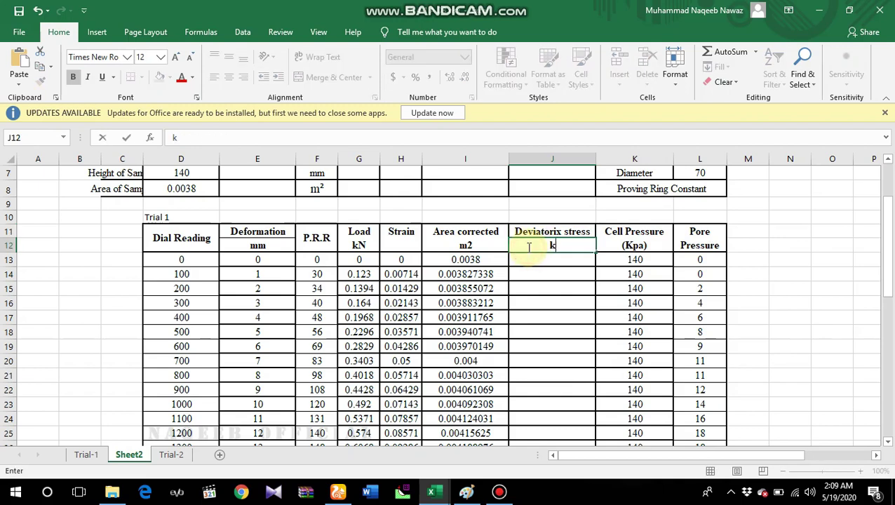
pyautogui.write('N/m2')
pyautogui.click(529, 261)
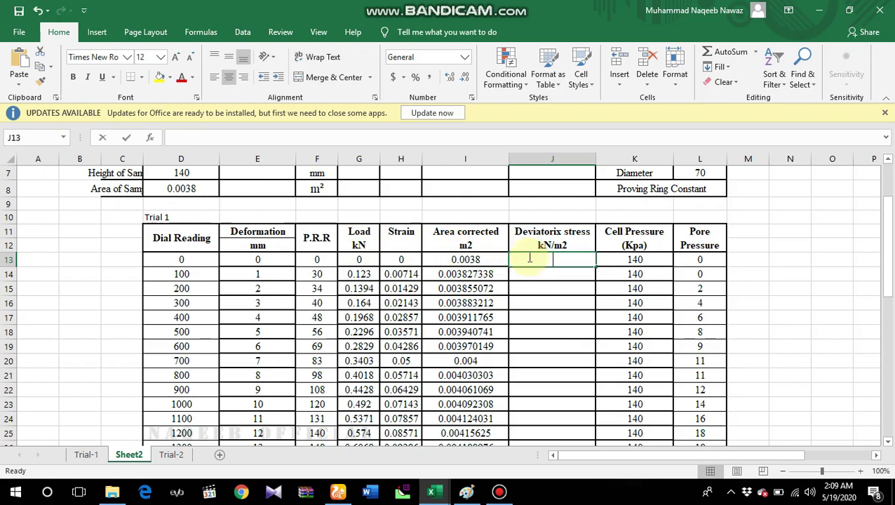
pyautogui.write('=')
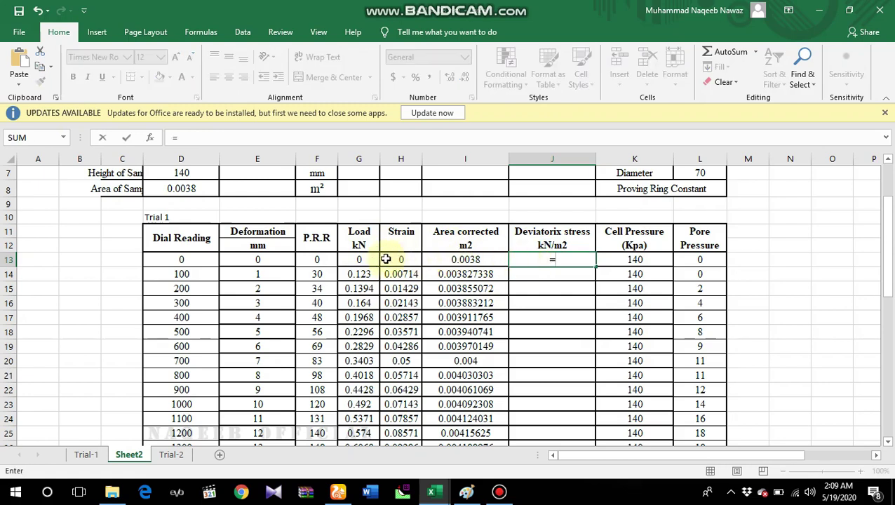
# Step: Complete =G13/I13 in J13 and fill it down to J45
pyautogui.click(363, 258)
pyautogui.write('/')
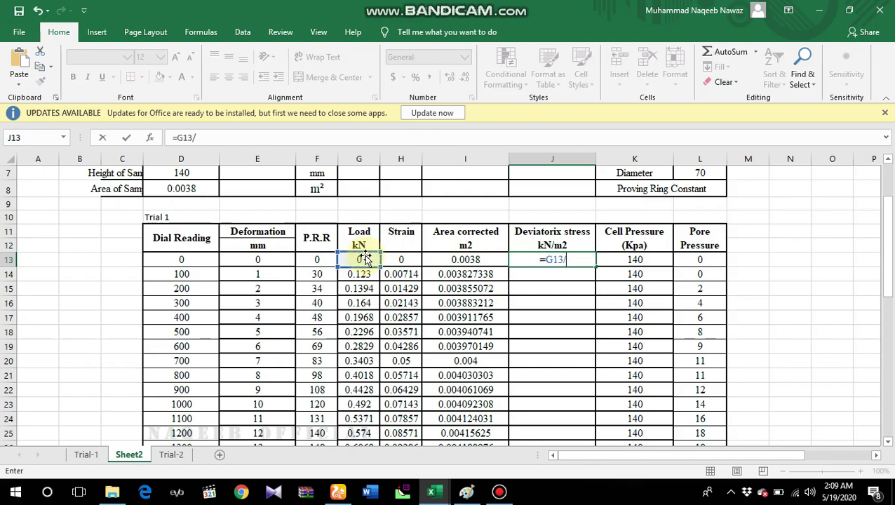
pyautogui.click(465, 259)
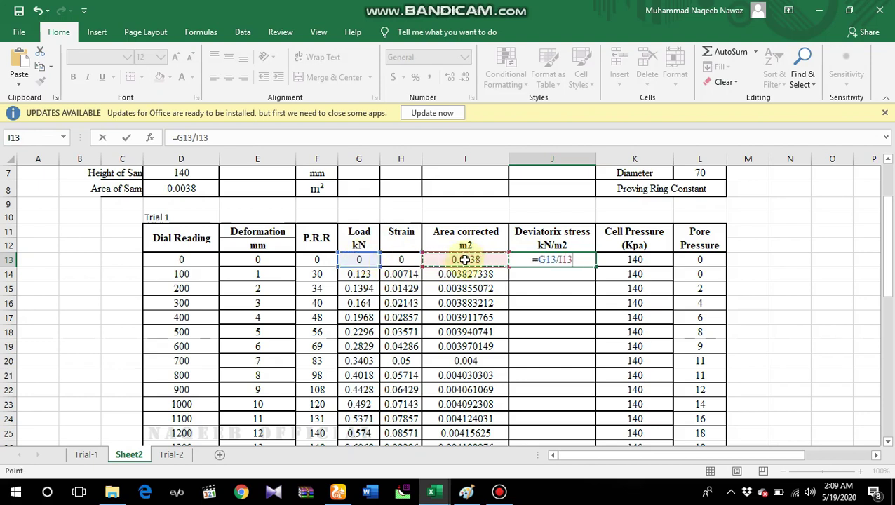
pyautogui.press('Return')
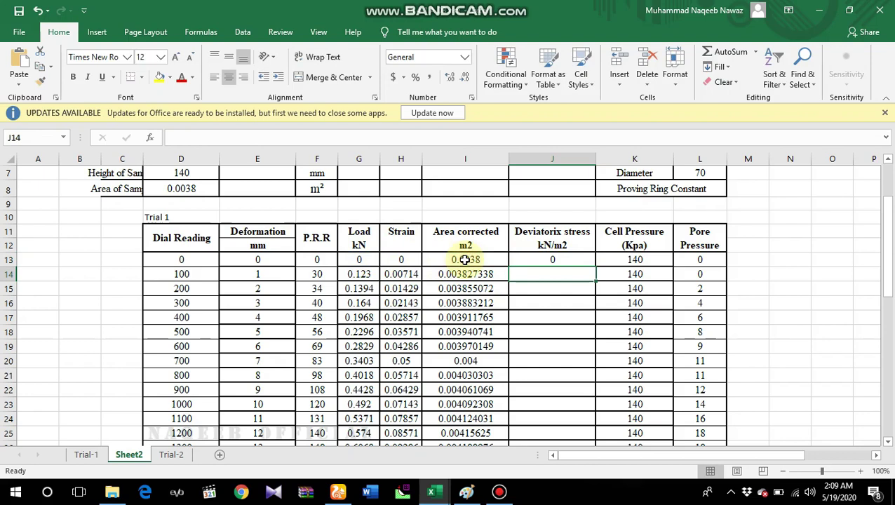
pyautogui.click(553, 258)
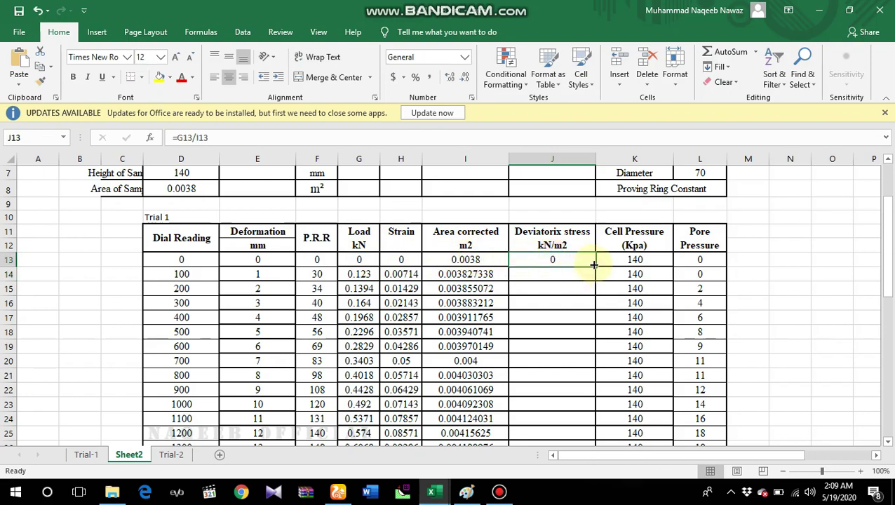
pyautogui.moveTo(596, 266); pyautogui.dragTo(585, 425)
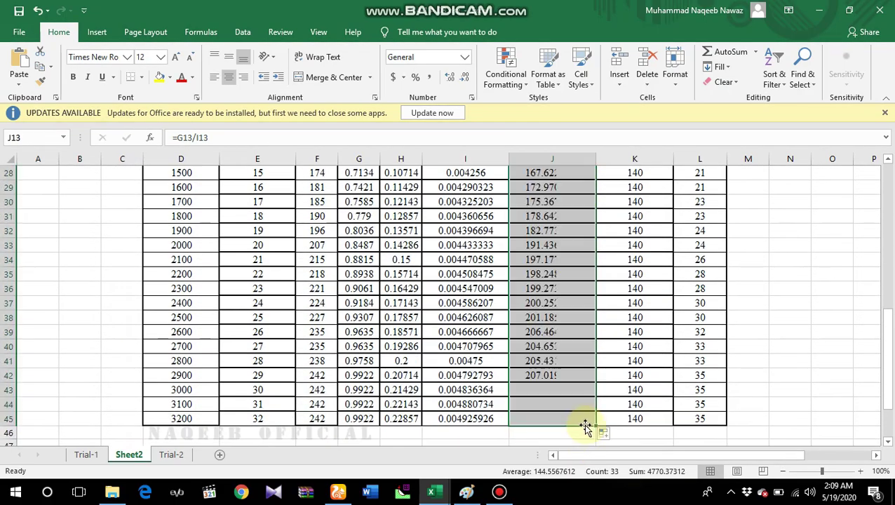
pyautogui.scroll(4, 572, 341)
pyautogui.scroll(3, 571, 341)
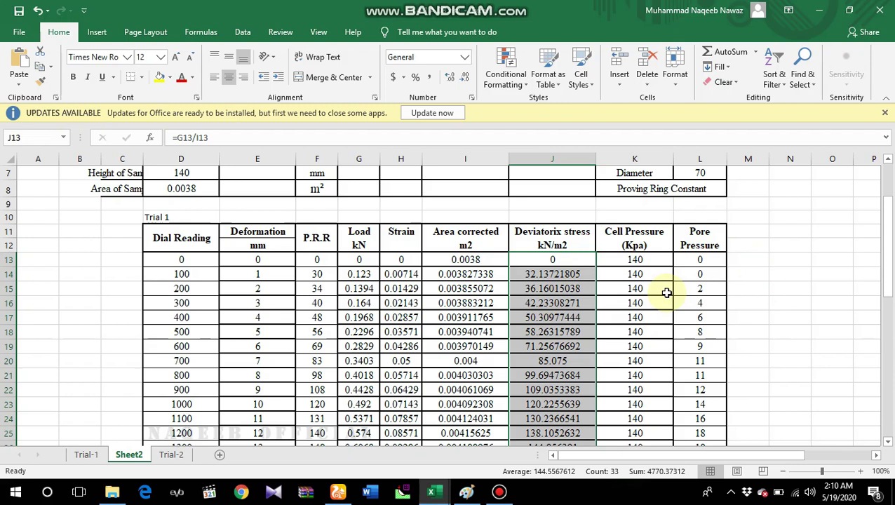
pyautogui.scroll(-9, 666, 294)
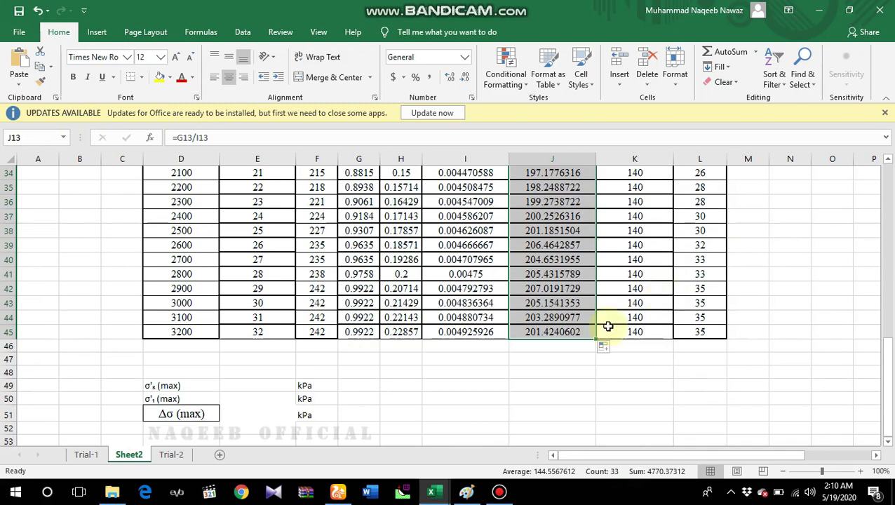
pyautogui.click(160, 385)
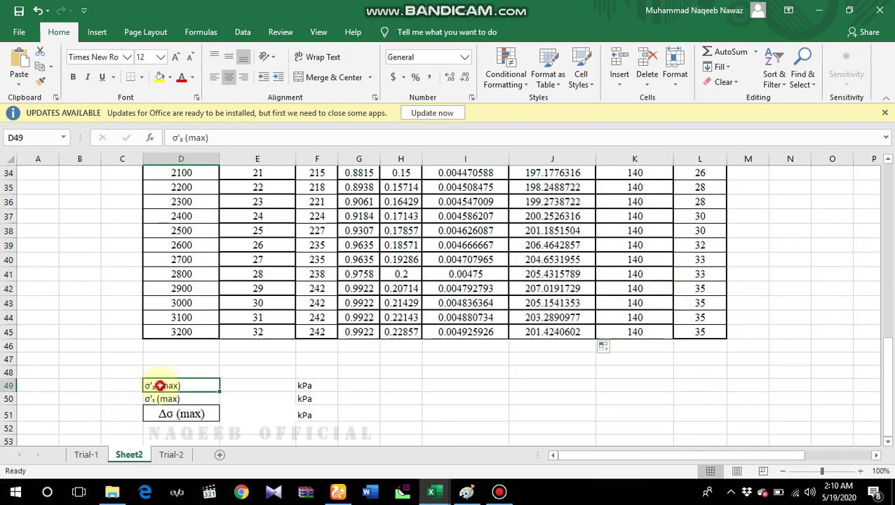
pyautogui.click(166, 137)
pyautogui.doubleClick(178, 137)
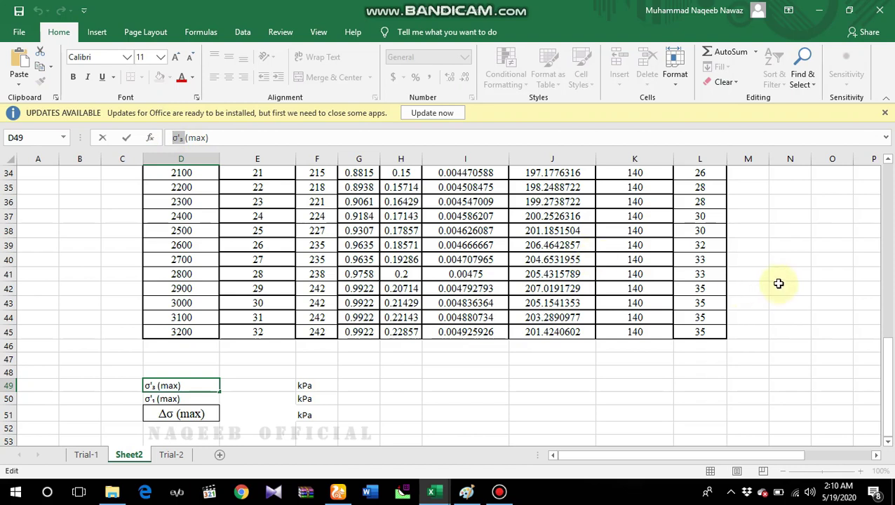
pyautogui.click(752, 277)
pyautogui.scroll(10, 752, 277)
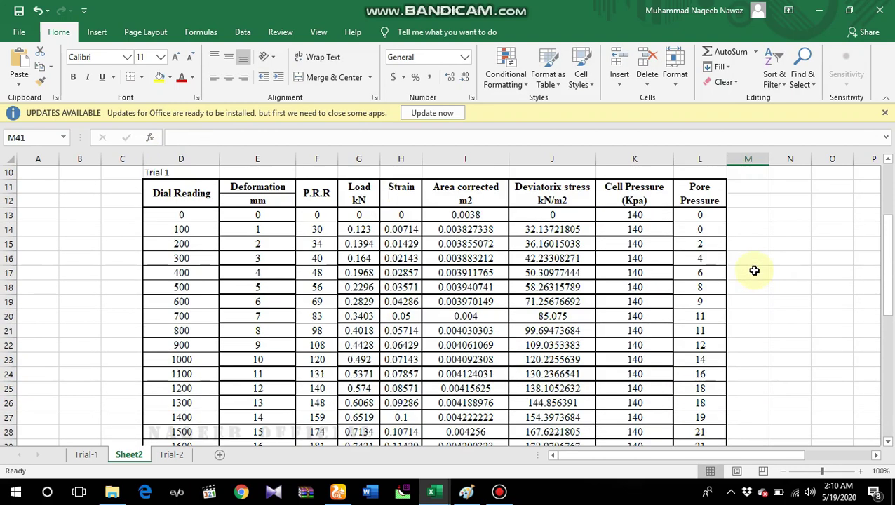
pyautogui.click(753, 277)
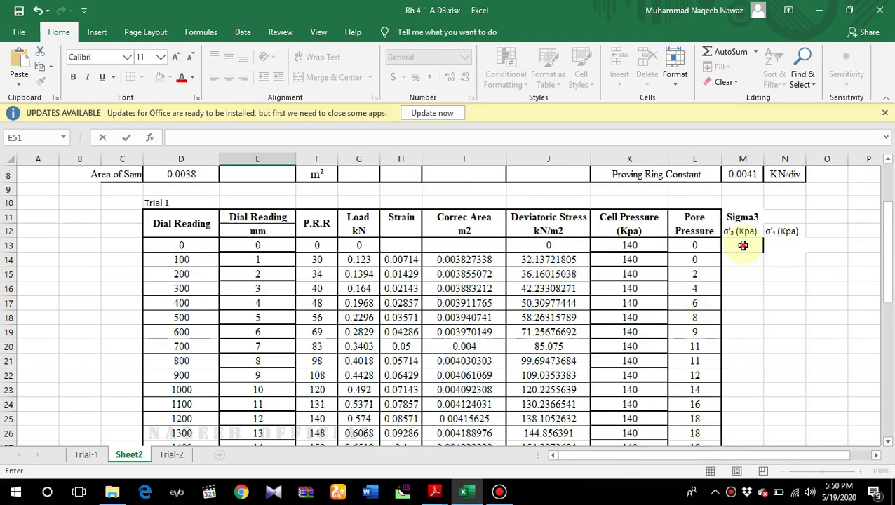
# Step: Enter =K13-L13 in M13 and fill it down to M45
pyautogui.click(743, 245)
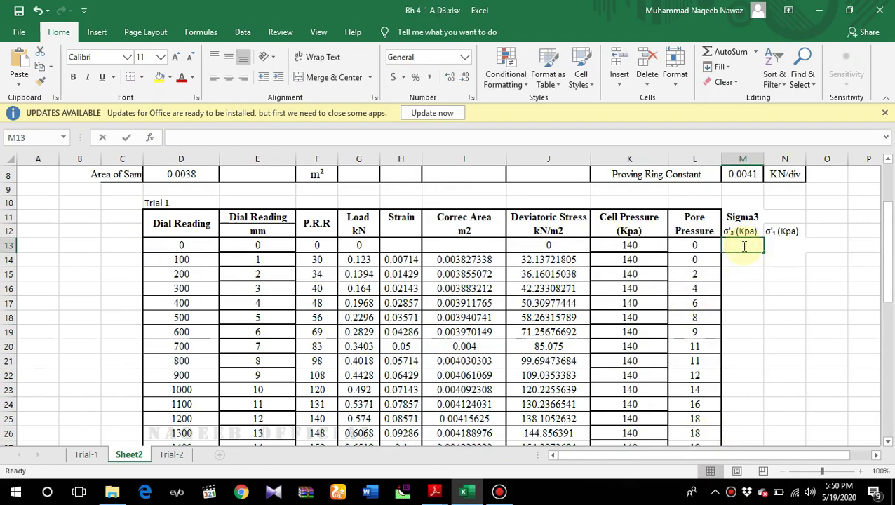
pyautogui.write('=')
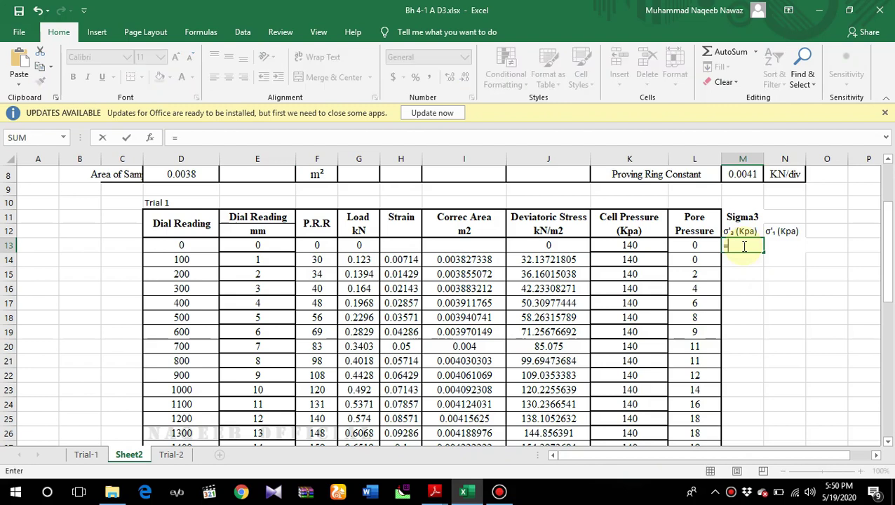
pyautogui.click(632, 246)
pyautogui.write('-')
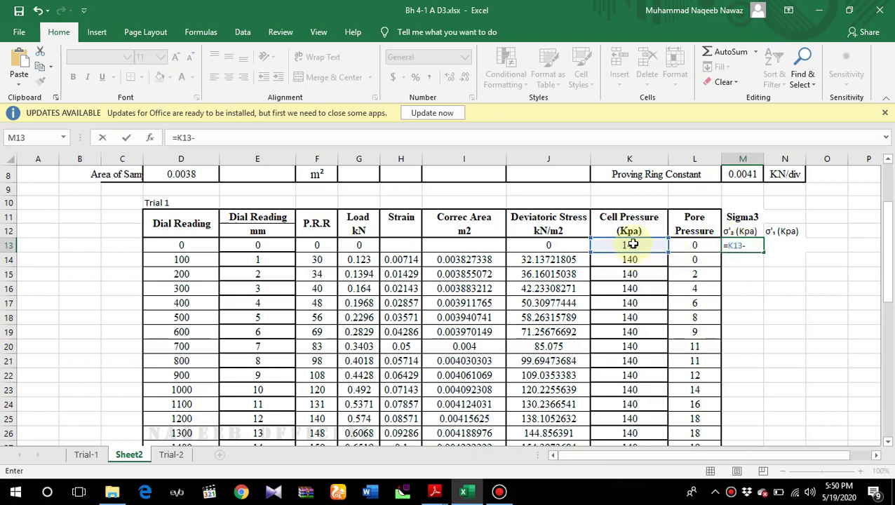
pyautogui.click(694, 247)
pyautogui.press('Return')
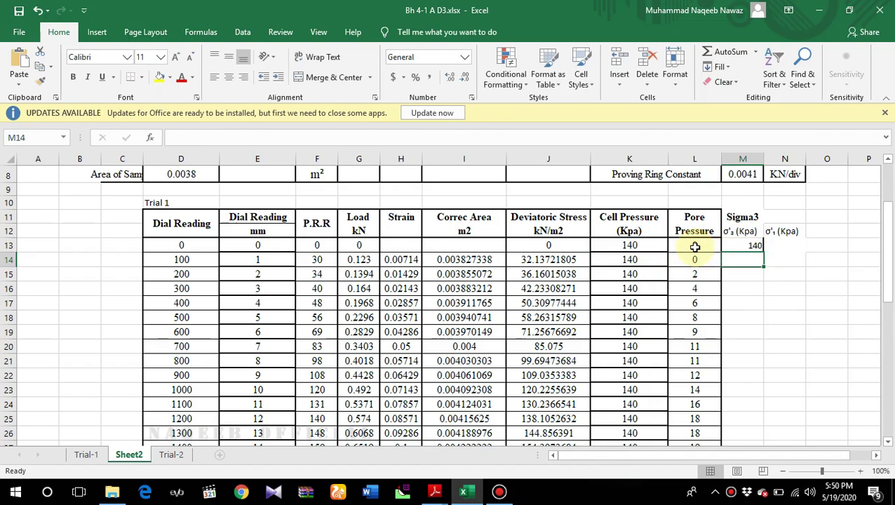
pyautogui.click(750, 245)
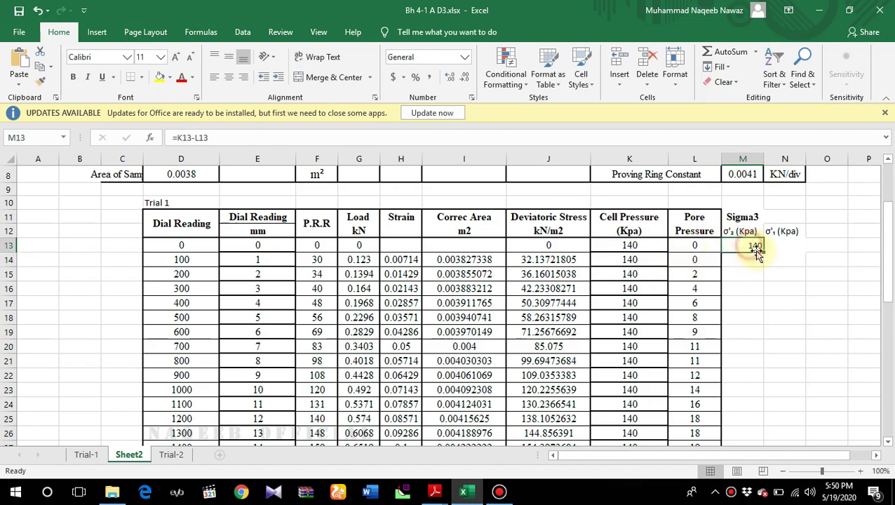
pyautogui.moveTo(763, 251); pyautogui.dragTo(748, 422)
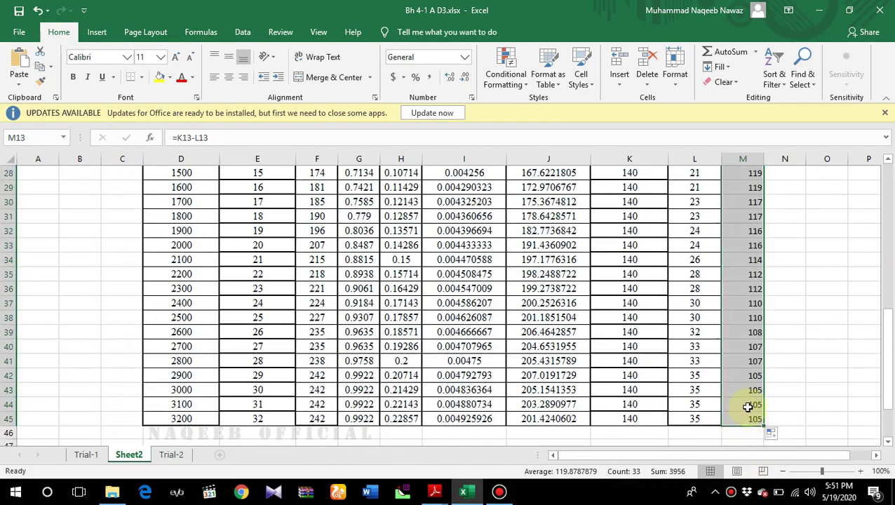
pyautogui.scroll(7, 748, 393)
# Step: Enter =M13+J13 in N13 and fill it down to N45
pyautogui.click(781, 259)
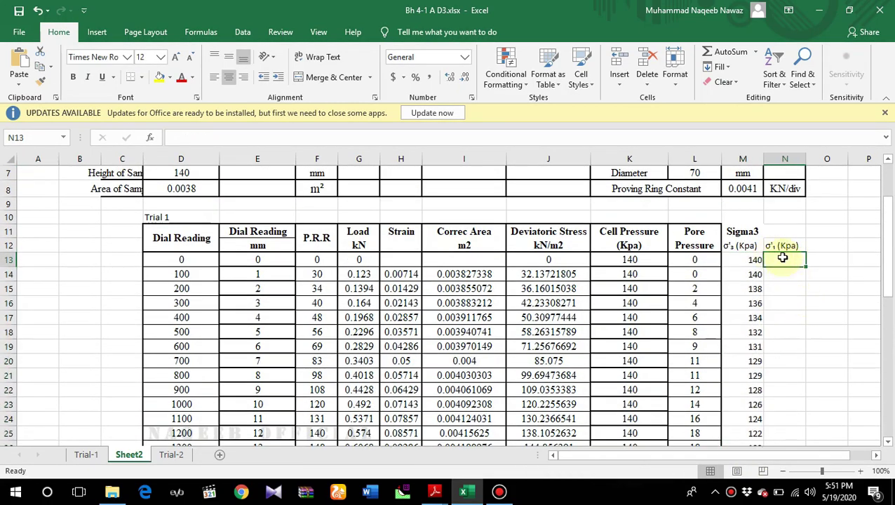
pyautogui.write('=')
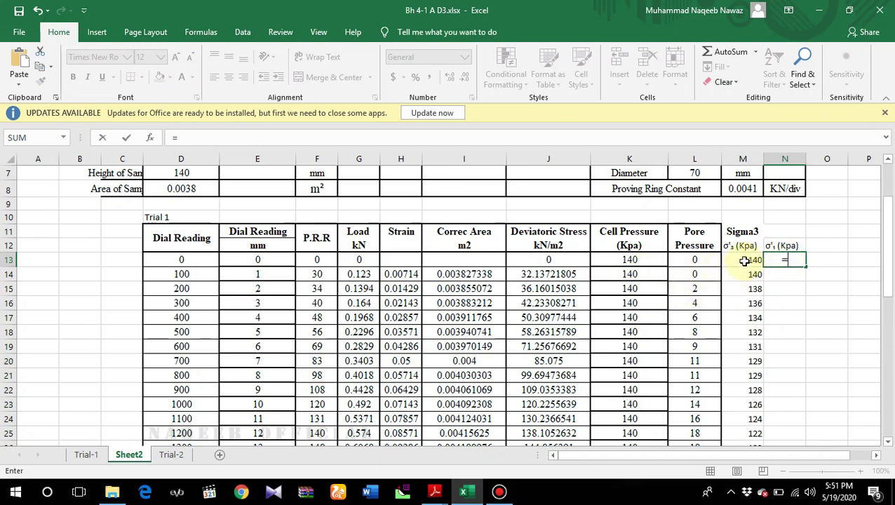
pyautogui.click(747, 261)
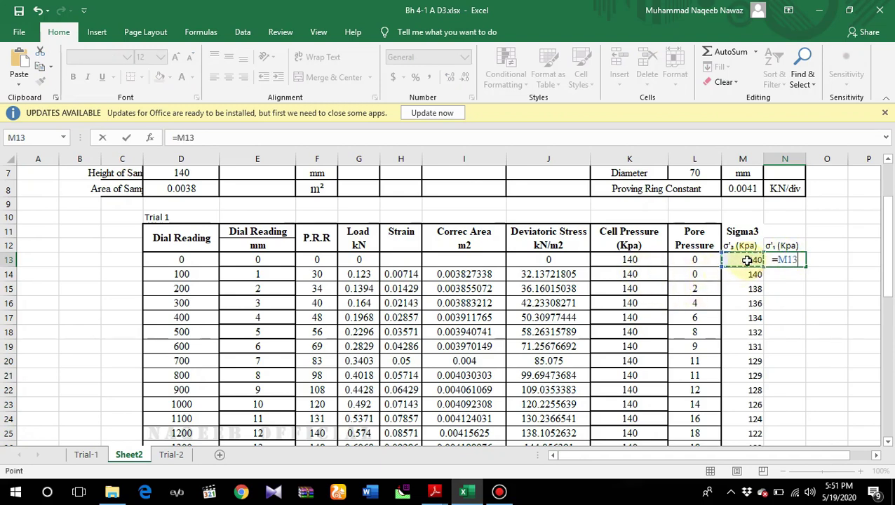
pyautogui.click(554, 260)
pyautogui.press('Return')
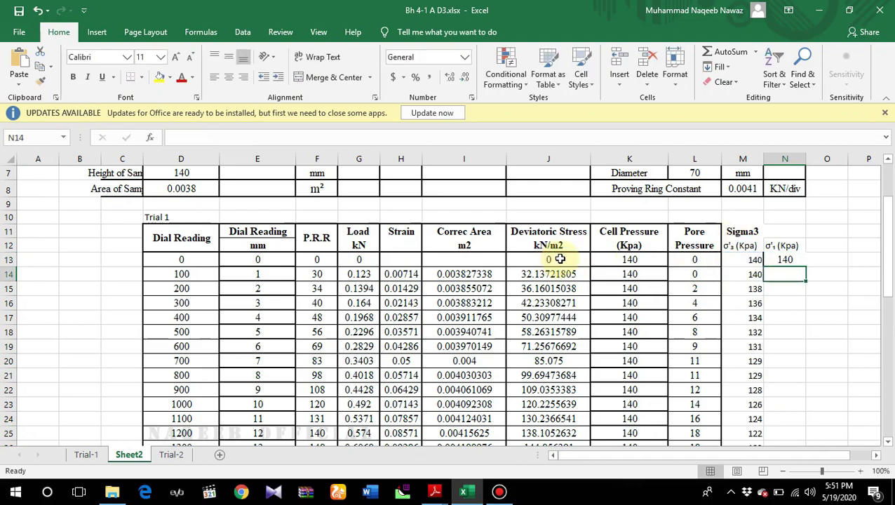
pyautogui.click(789, 257)
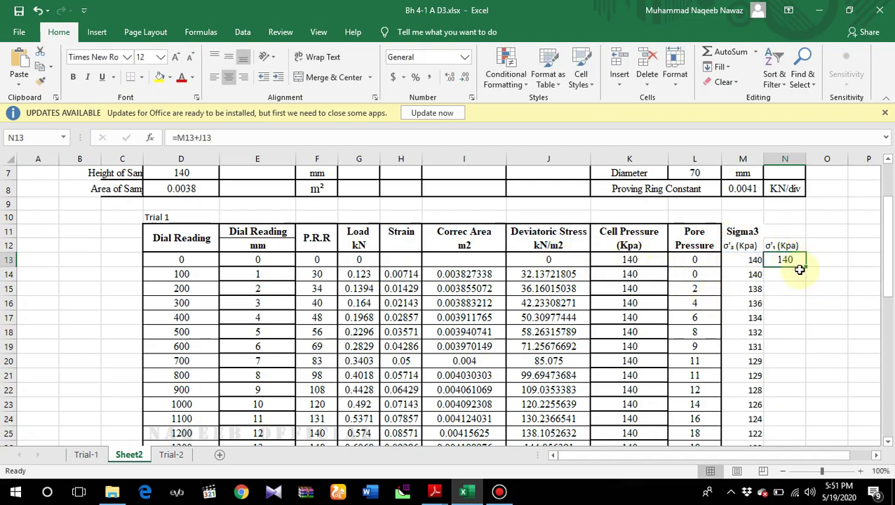
pyautogui.moveTo(807, 266); pyautogui.dragTo(790, 385)
pyautogui.scroll(7, 790, 382)
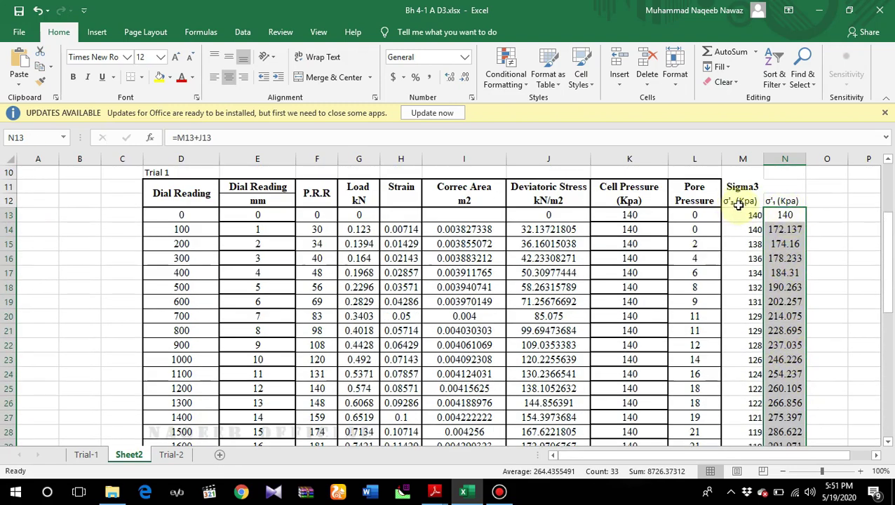
pyautogui.scroll(-6, 735, 234)
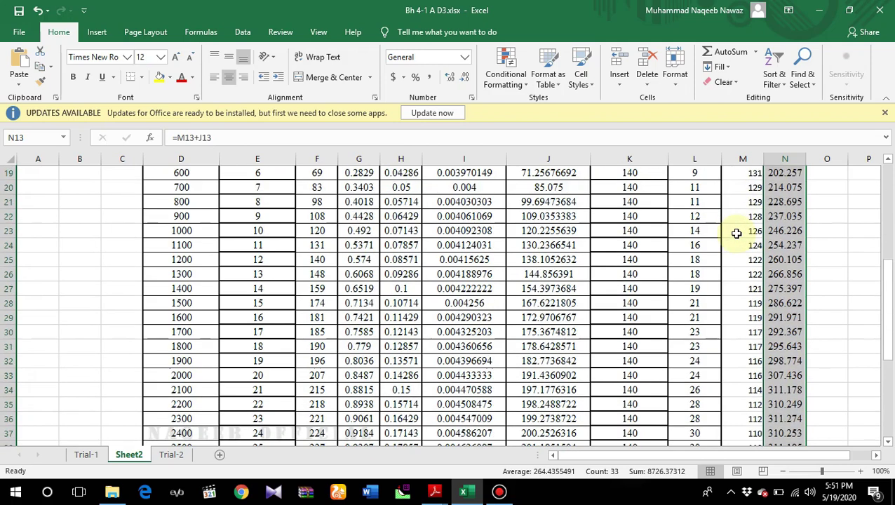
pyautogui.scroll(-4, 735, 233)
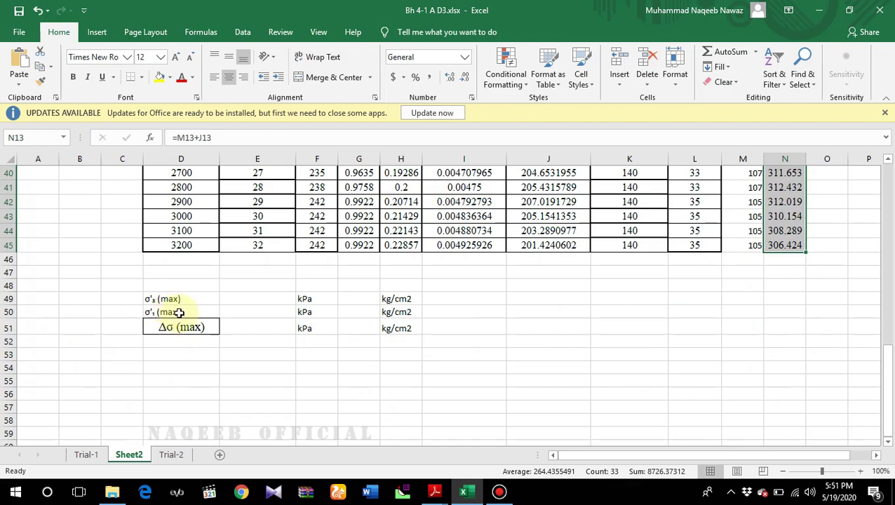
pyautogui.scroll(3, 180, 313)
pyautogui.scroll(-1, 182, 337)
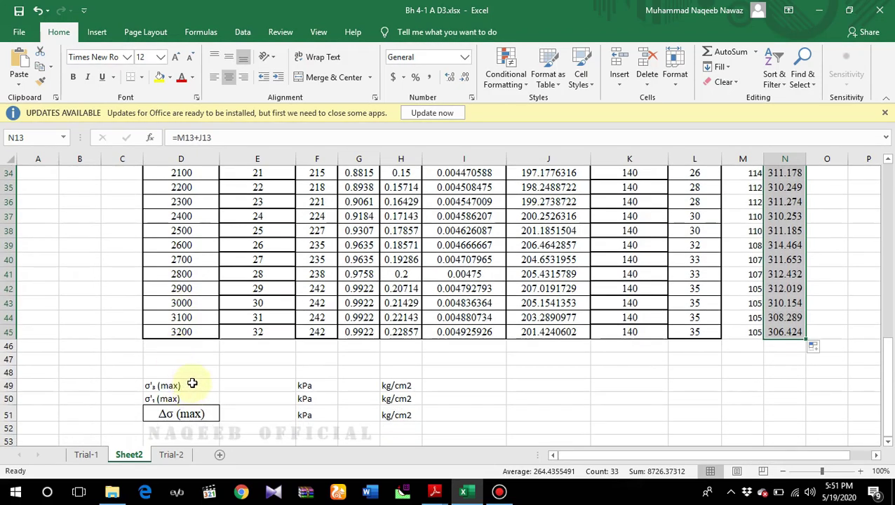
pyautogui.scroll(6, 549, 358)
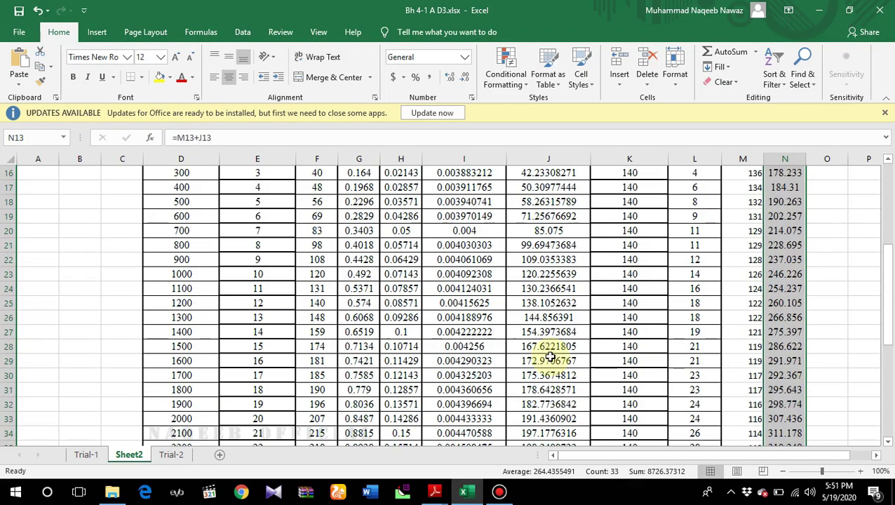
pyautogui.scroll(-5, 550, 358)
pyautogui.scroll(-2, 251, 435)
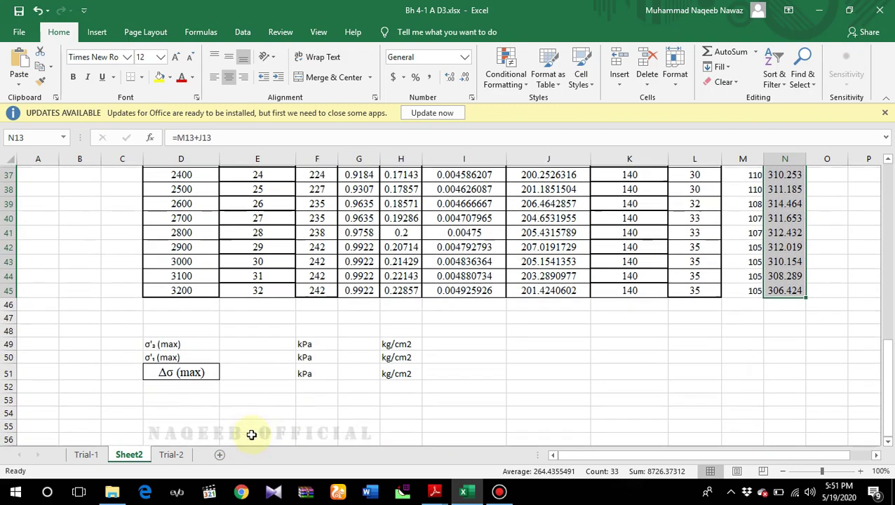
# Step: Enter =MAX(M13:M45) in E49, giving σ'3 (max) of 140 kPa
pyautogui.click(232, 343)
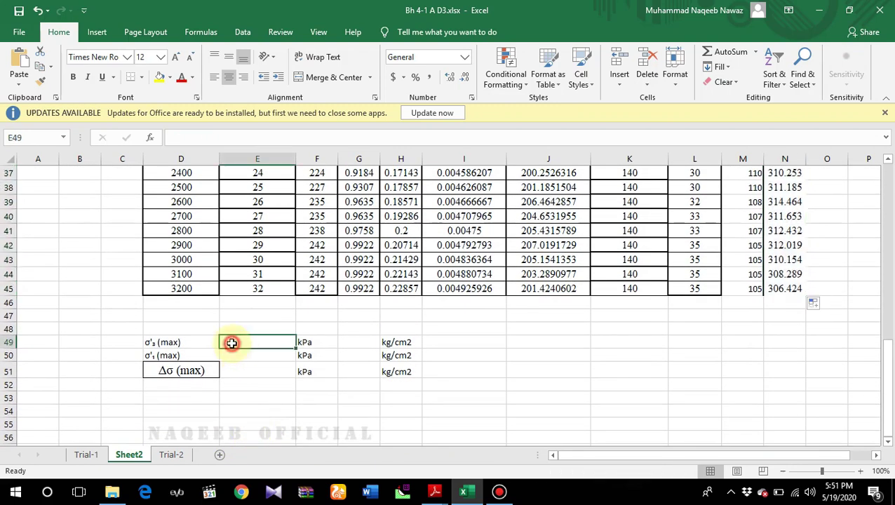
pyautogui.write('=')
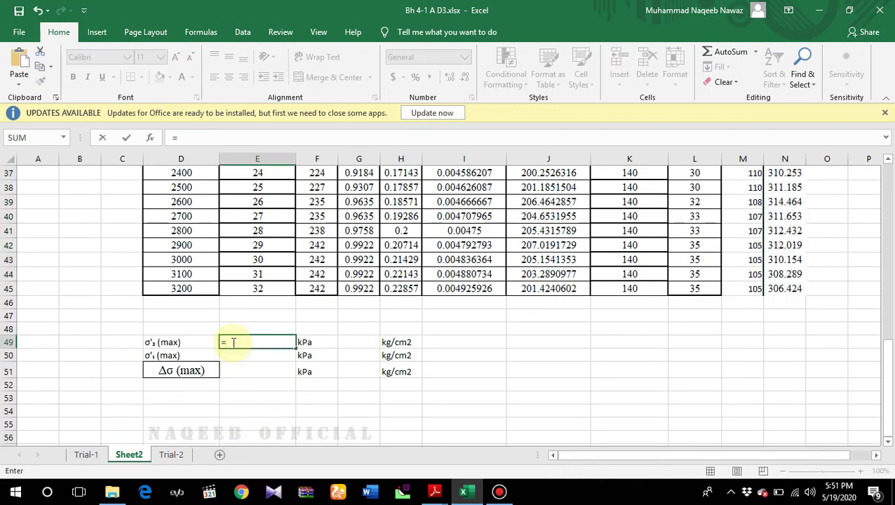
pyautogui.write('M')
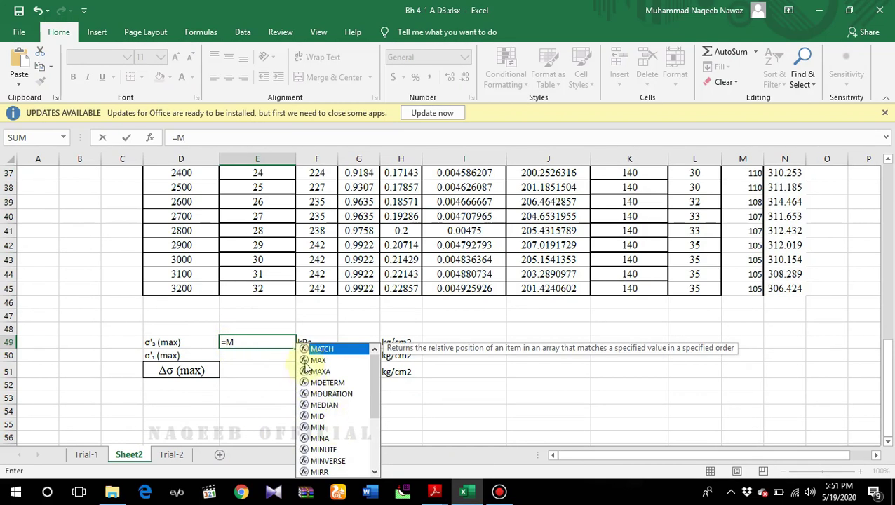
pyautogui.doubleClick(318, 360)
pyautogui.scroll(4, 581, 301)
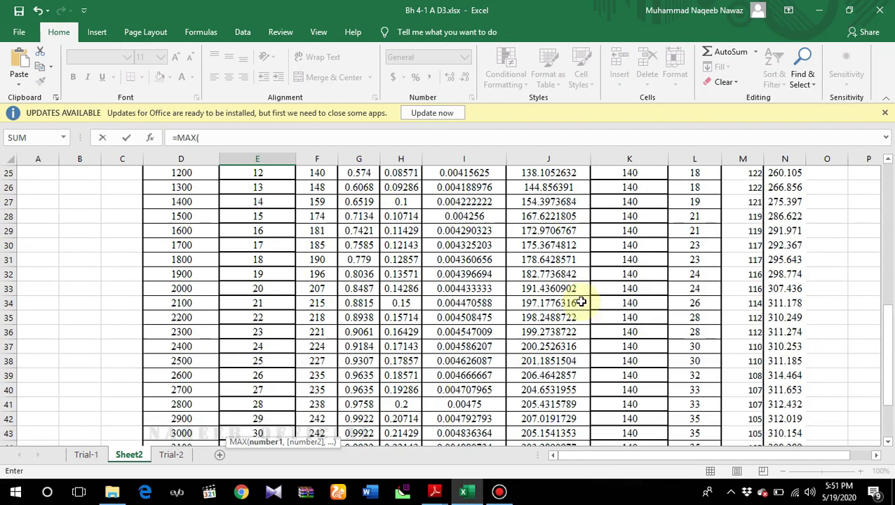
pyautogui.scroll(5, 581, 302)
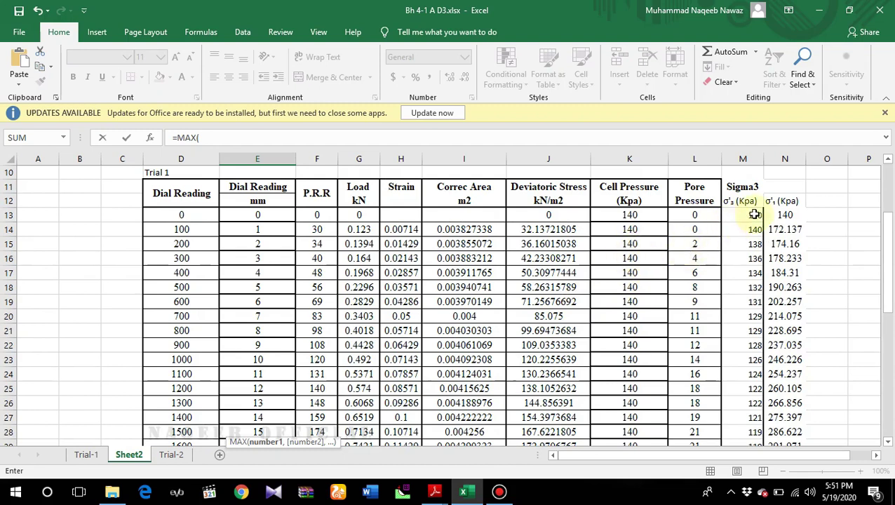
pyautogui.moveTo(751, 213); pyautogui.dragTo(741, 414)
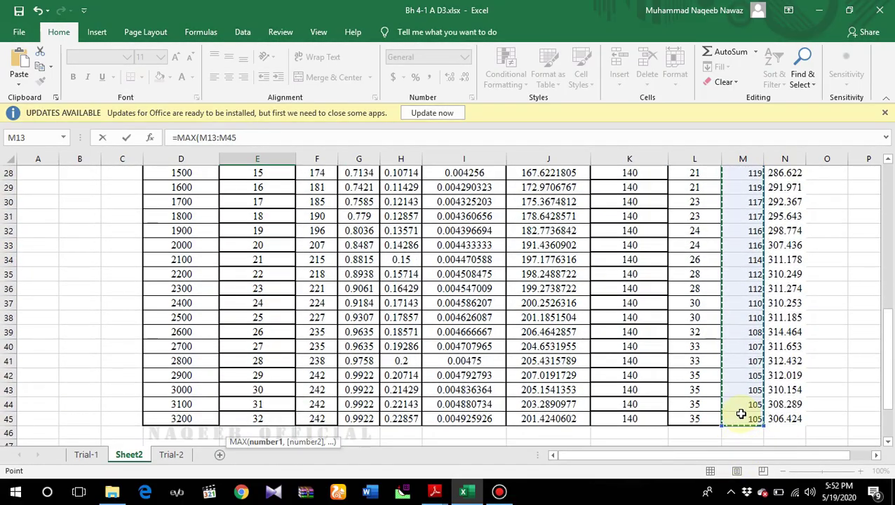
pyautogui.press('Return')
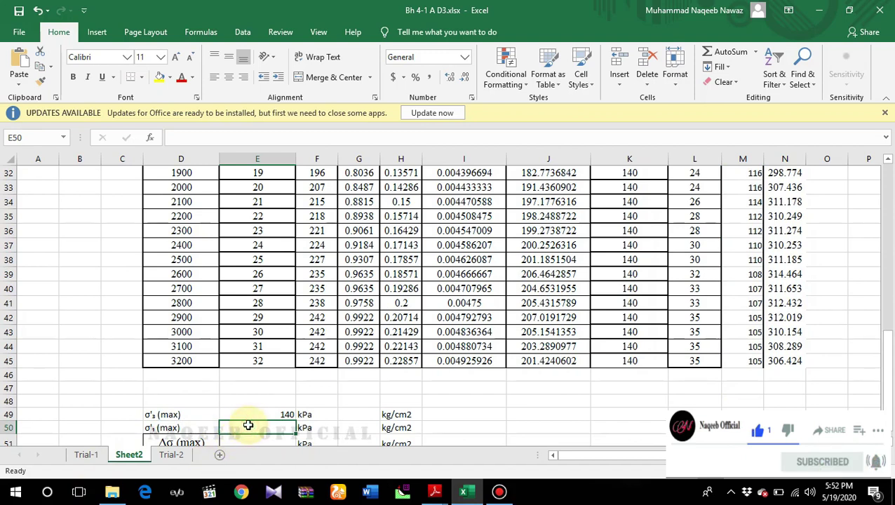
# Step: Enter =MAX(N13:N45) in E50, giving σ'1 (max) of 314.4642857 kPa
pyautogui.write('=')
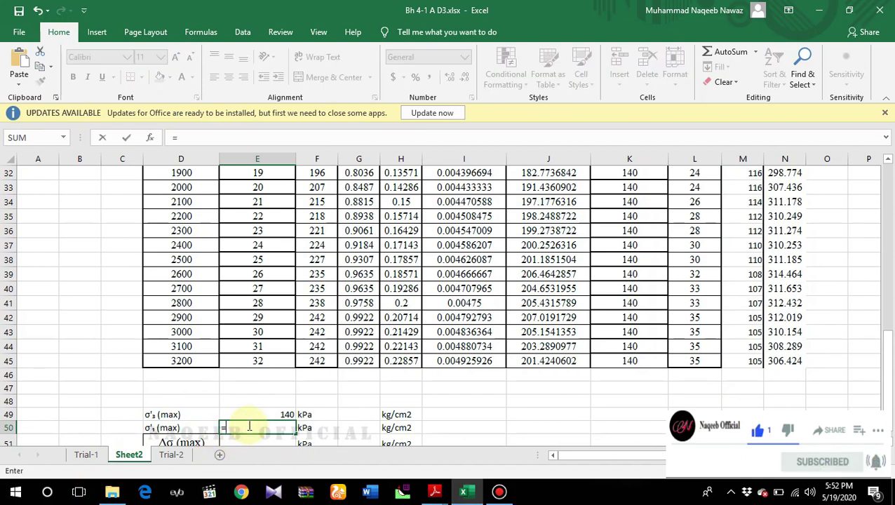
pyautogui.write('M')
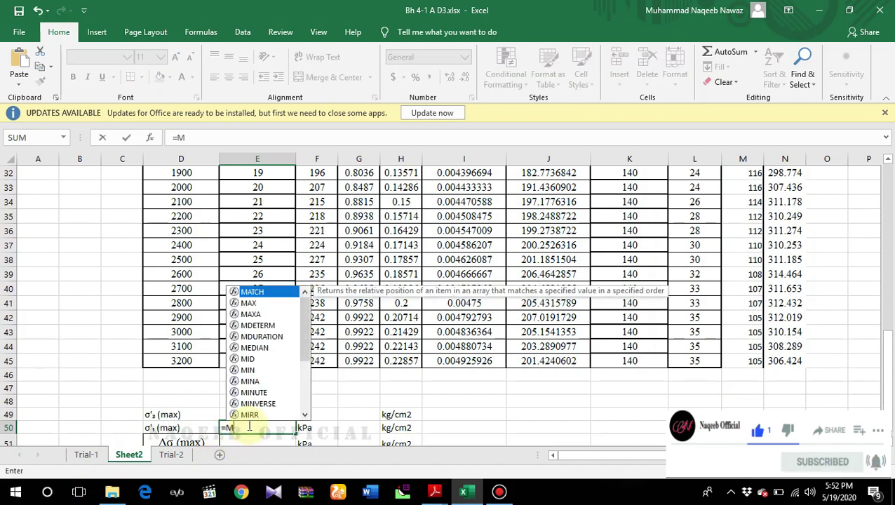
pyautogui.click(248, 303)
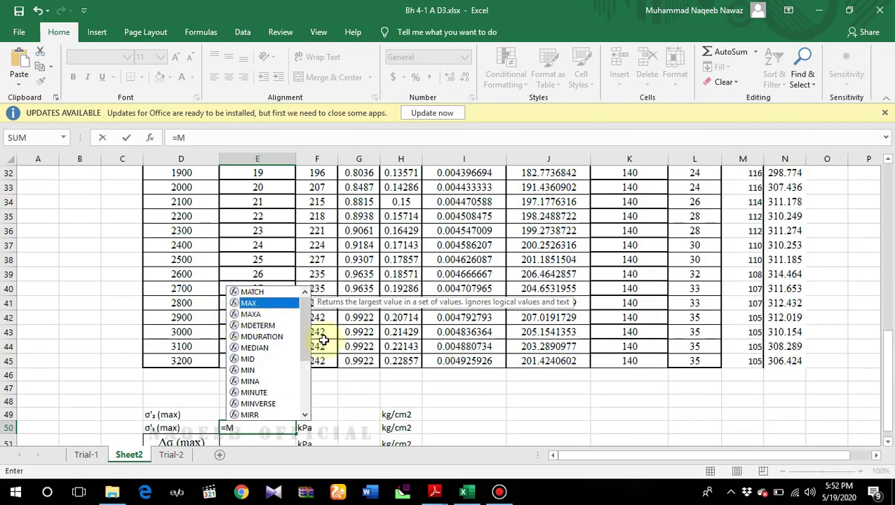
pyautogui.doubleClick(253, 303)
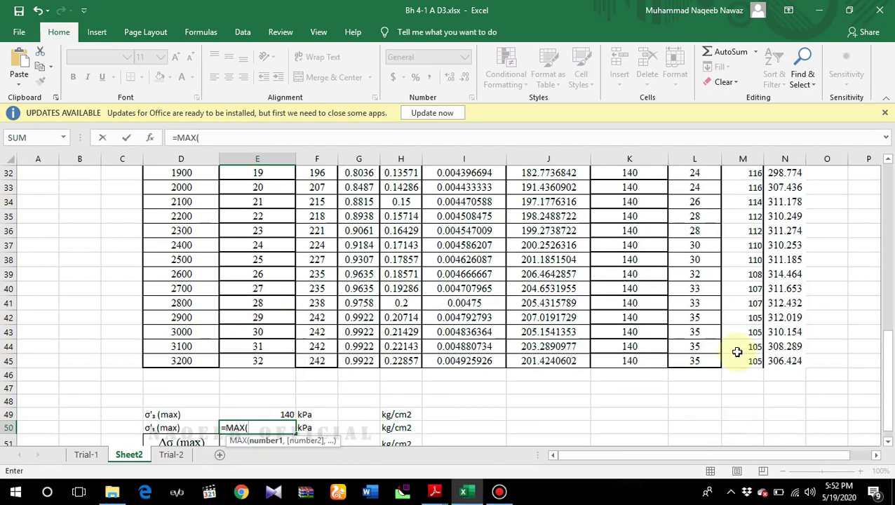
pyautogui.scroll(4, 763, 326)
pyautogui.scroll(5, 763, 326)
pyautogui.moveTo(780, 284); pyautogui.dragTo(781, 419)
pyautogui.press('Return')
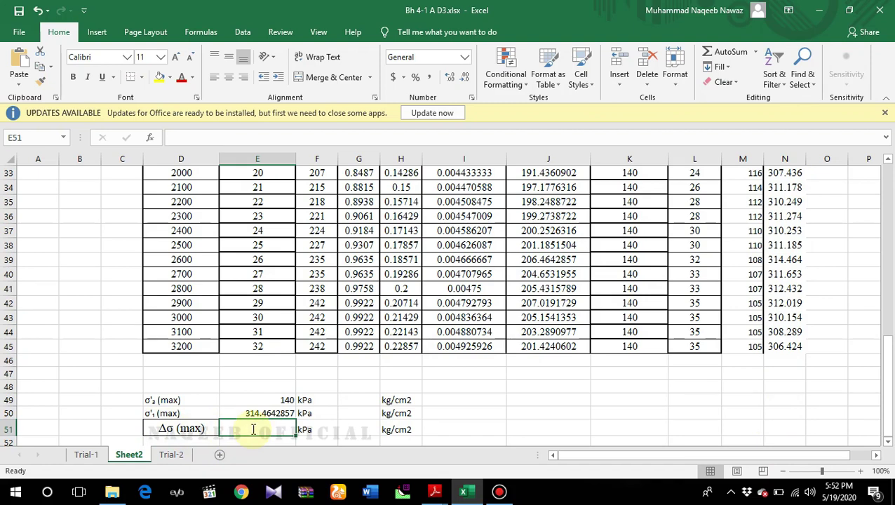
# Step: Enter =MAX(J13:J45) in E51 for the largest deviatoric stress
pyautogui.write('=')
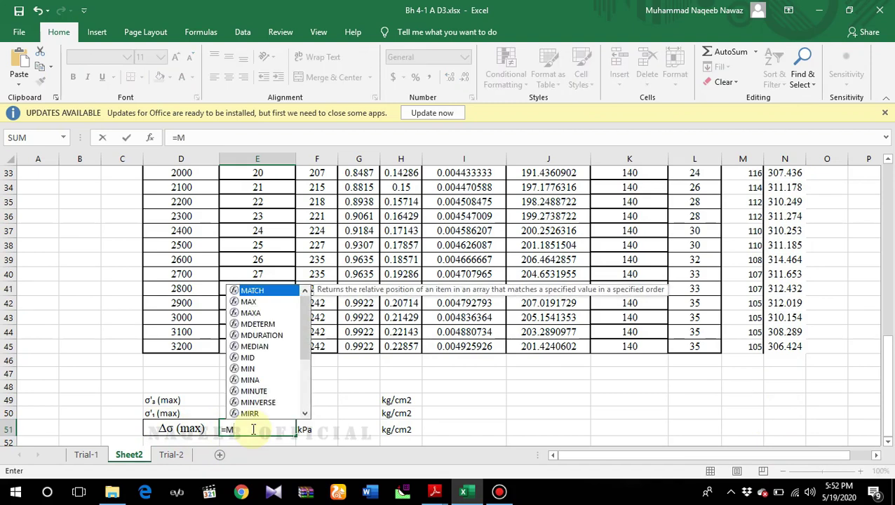
pyautogui.write('M')
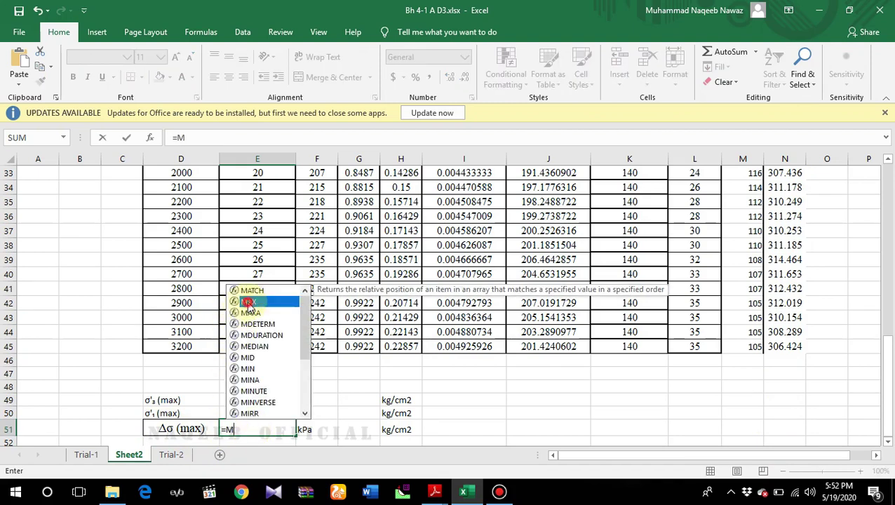
pyautogui.doubleClick(248, 302)
pyautogui.scroll(10, 495, 345)
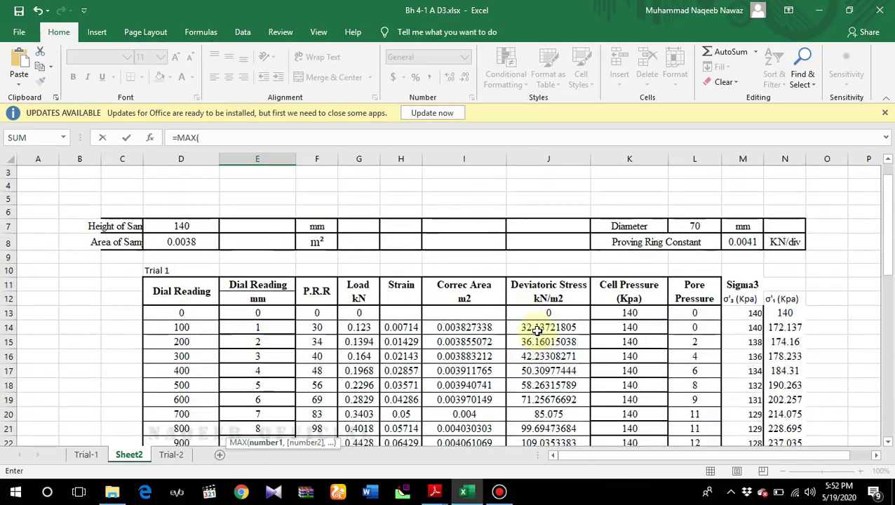
pyautogui.moveTo(536, 313); pyautogui.dragTo(530, 421)
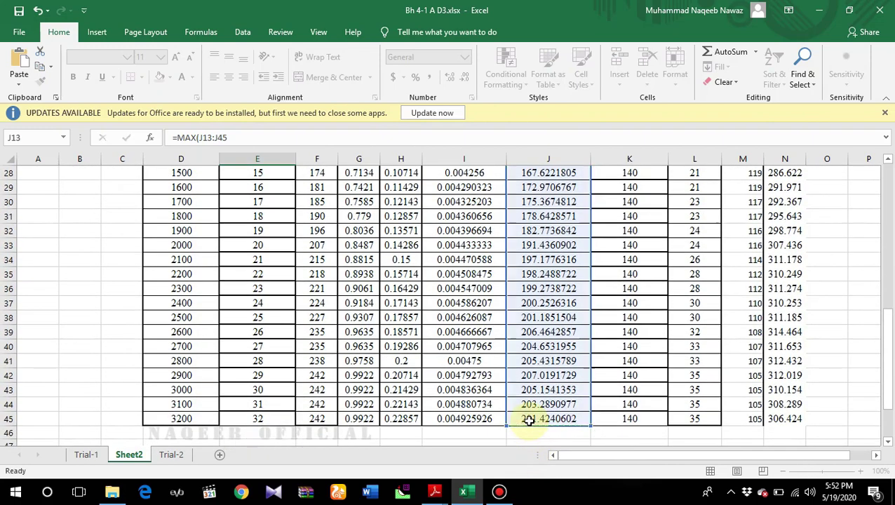
pyautogui.press('Return')
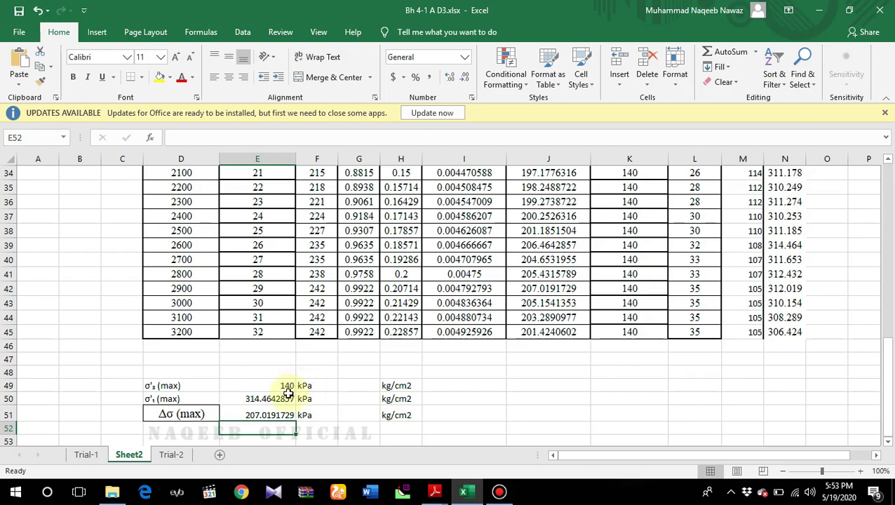
# Step: Enter =0.01*E49, =0.01*E50 and =0.01*E51 in G49:G51, giving 1.4, 3.144643, 2.070192
pyautogui.doubleClick(349, 385)
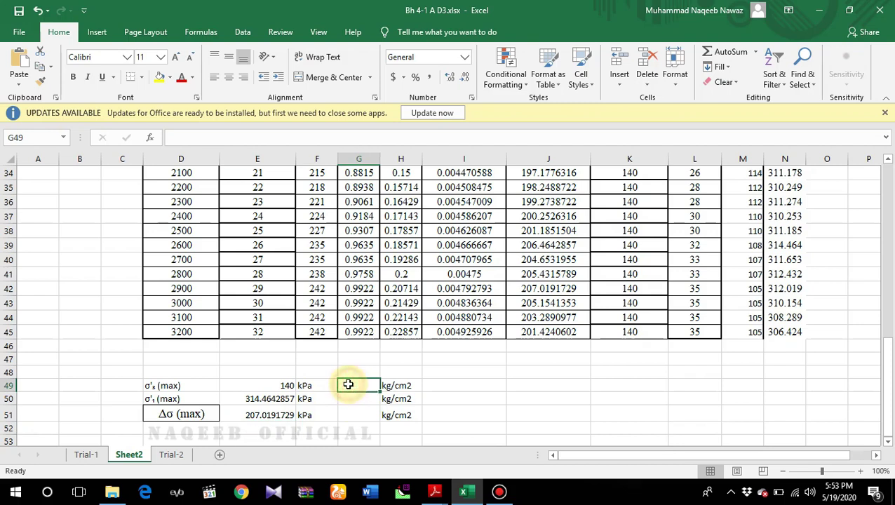
pyautogui.write('=')
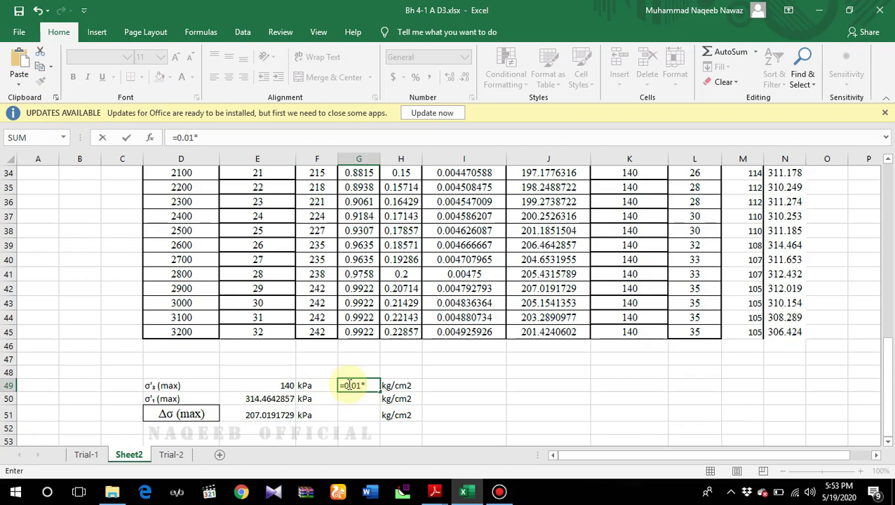
pyautogui.write('0.01*')
pyautogui.click(289, 385)
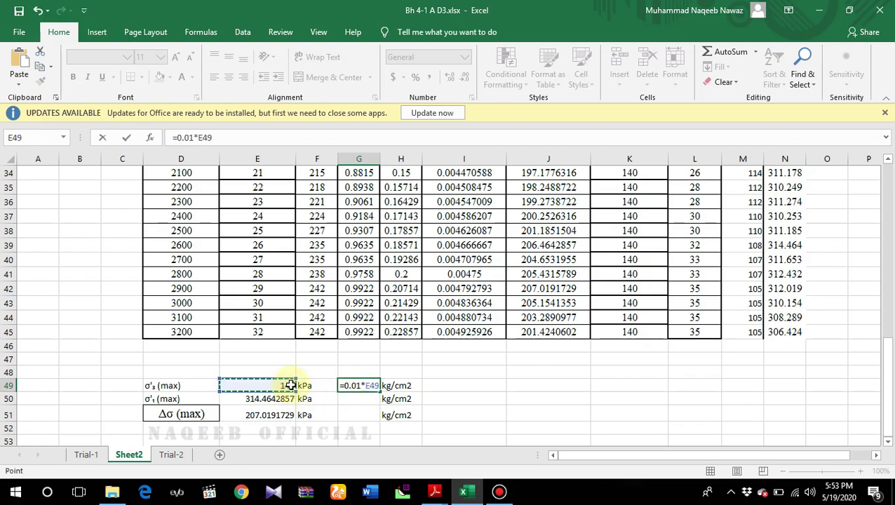
pyautogui.press('Return')
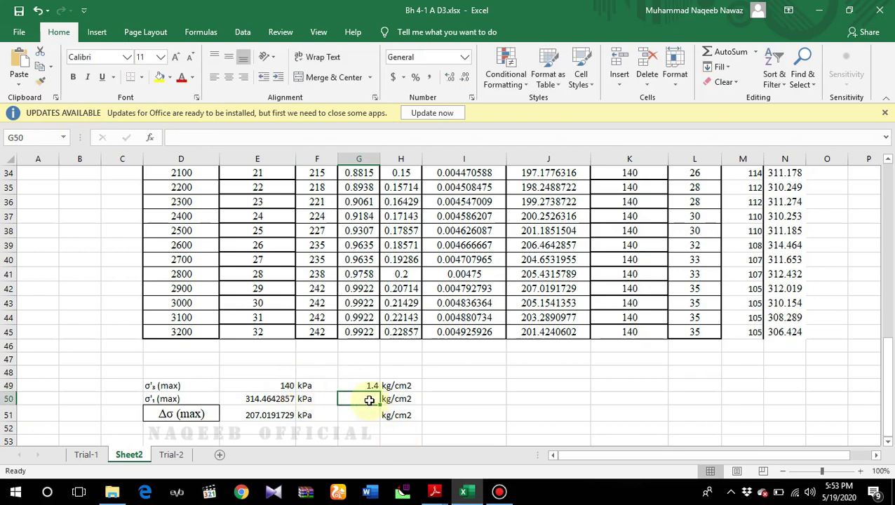
pyautogui.write('=')
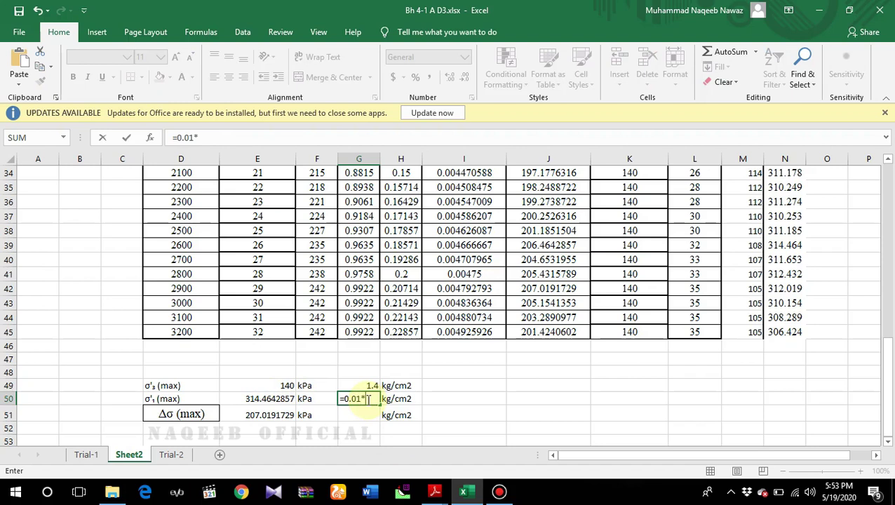
pyautogui.write('0.01*')
pyautogui.click(279, 398)
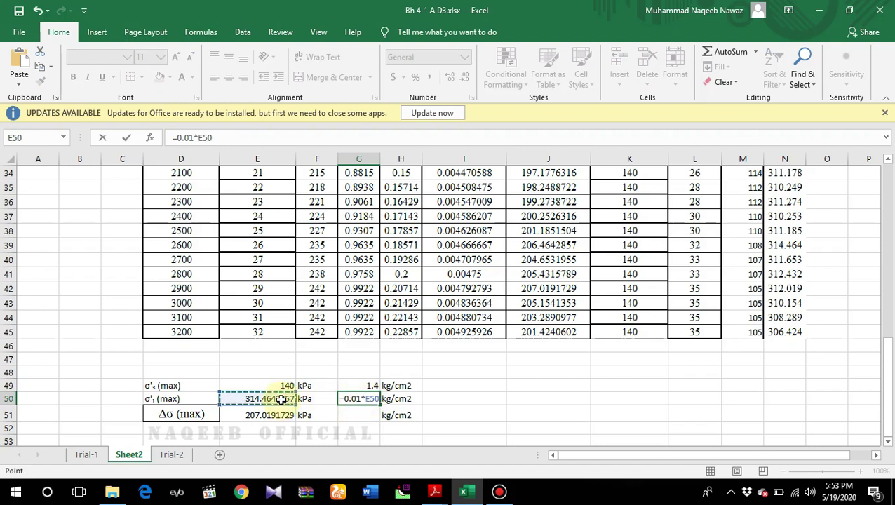
pyautogui.press('Return')
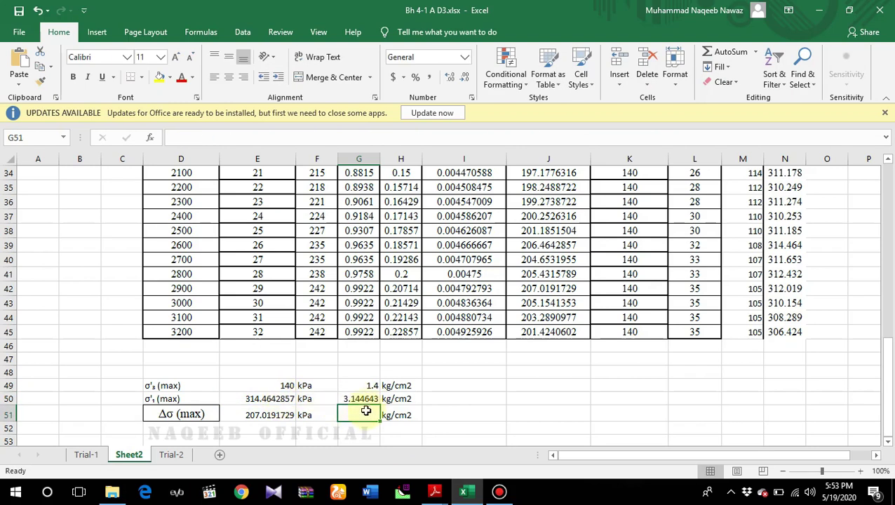
pyautogui.write('=0.01*')
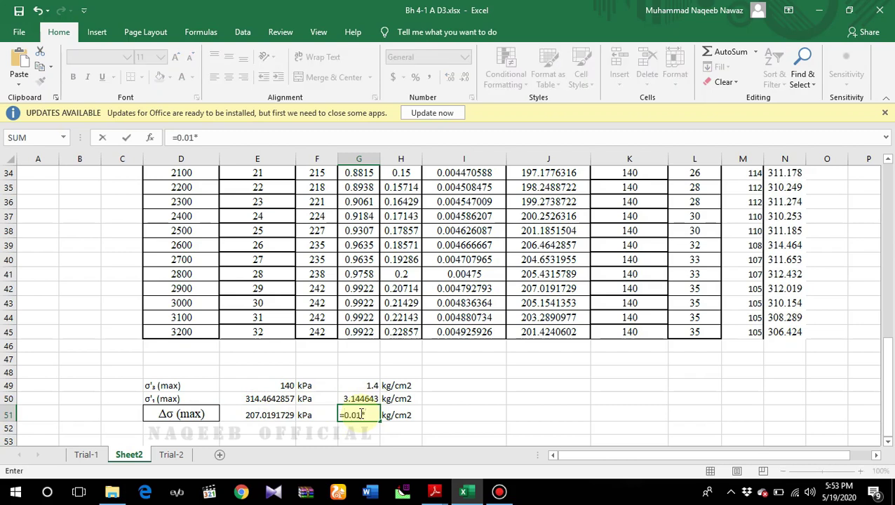
pyautogui.click(259, 416)
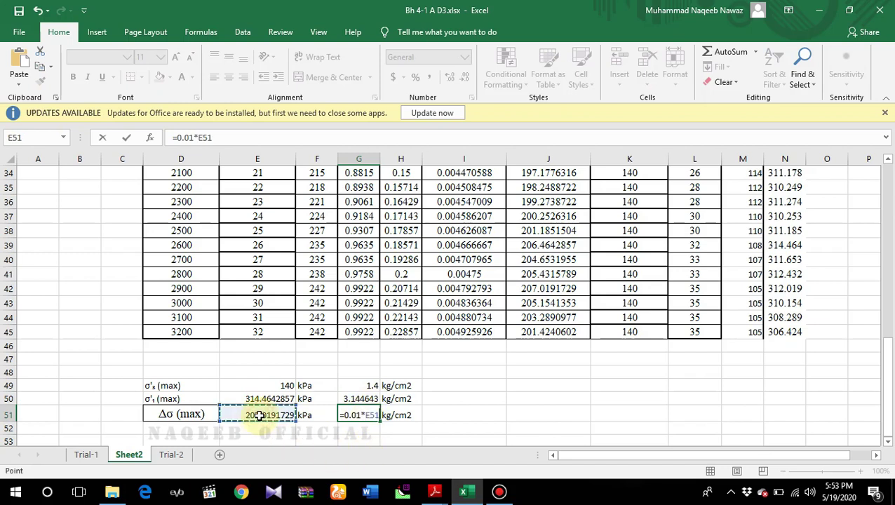
pyautogui.press('Return')
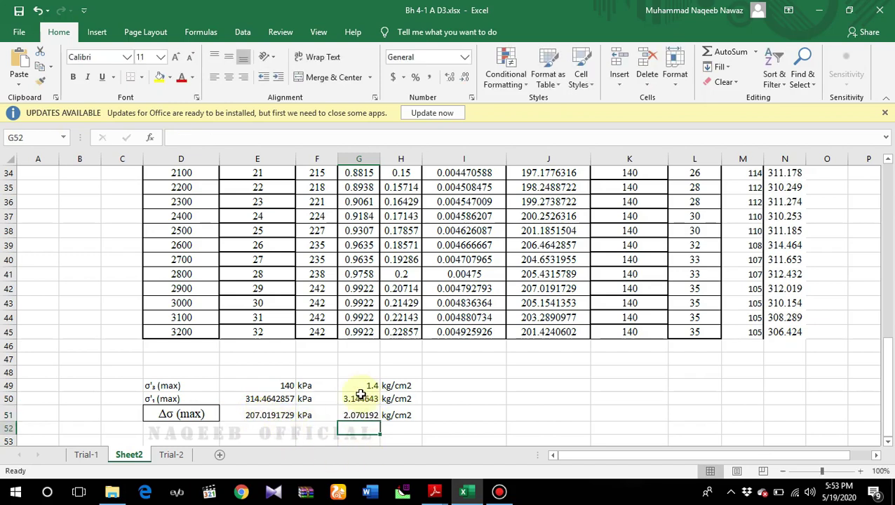
pyautogui.scroll(11, 362, 397)
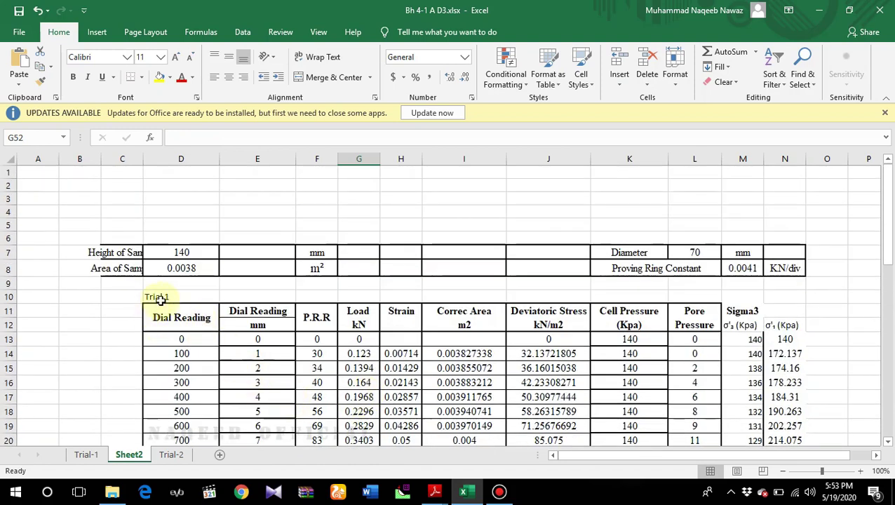
# Step: Switch to the Trial-2 sheet and scroll to its Kg/cm² pressure summary
pyautogui.scroll(-11, 388, 350)
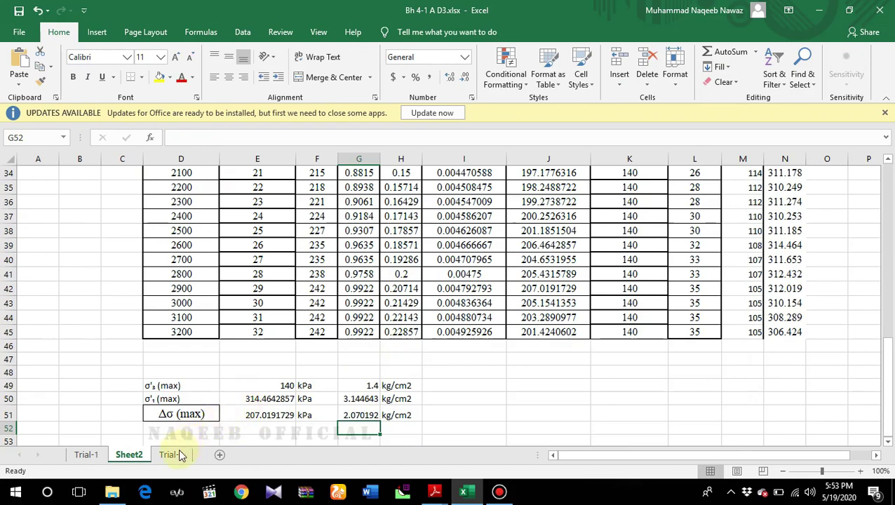
pyautogui.scroll(2, 301, 309)
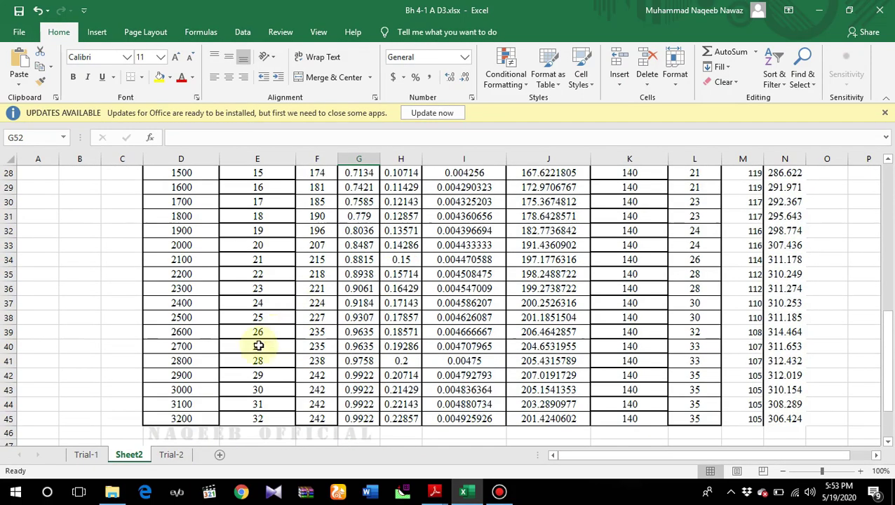
pyautogui.click(172, 455)
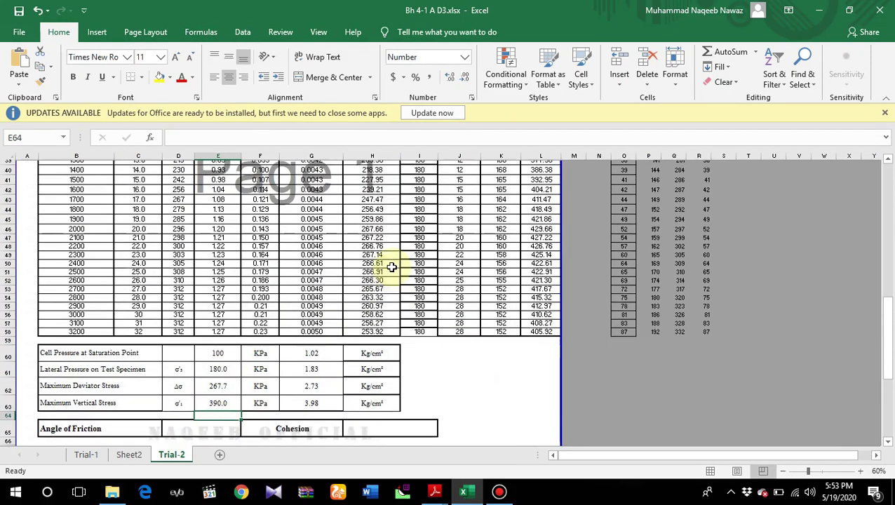
pyautogui.scroll(3, 239, 255)
pyautogui.scroll(4, 238, 255)
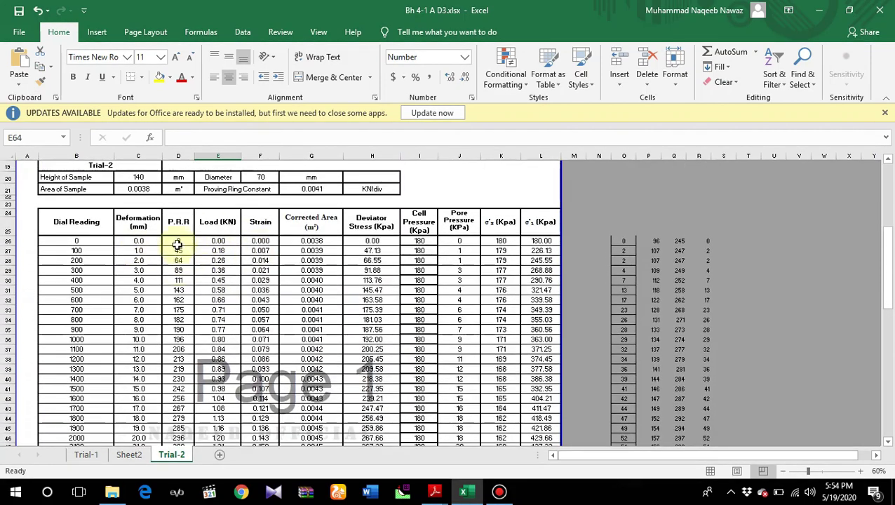
pyautogui.scroll(-10, 375, 266)
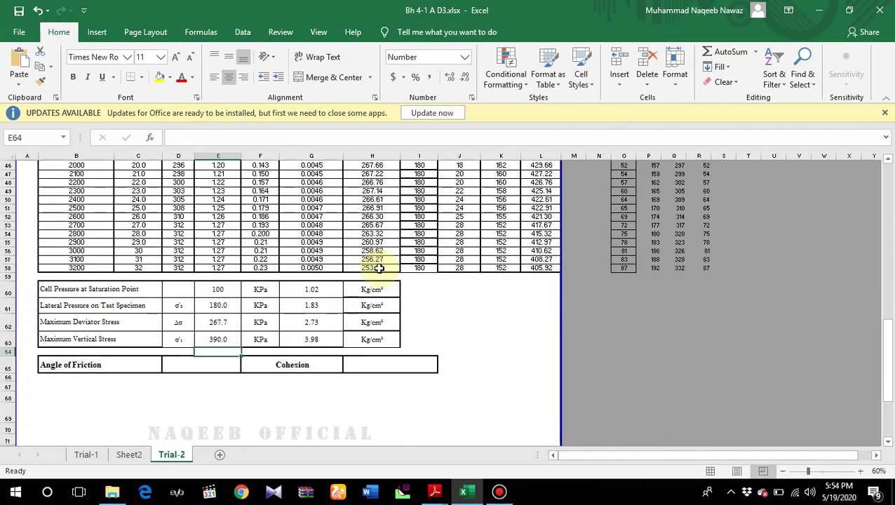
pyautogui.scroll(-1, 379, 267)
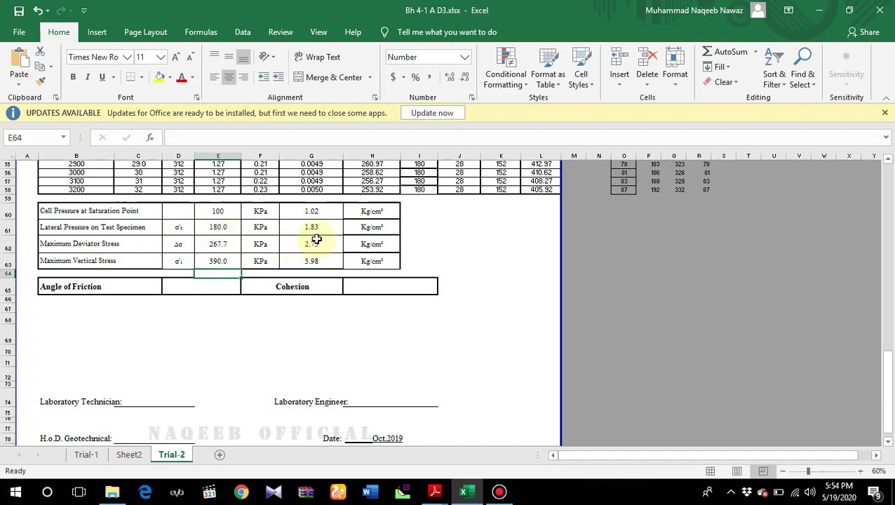
pyautogui.scroll(3, 317, 243)
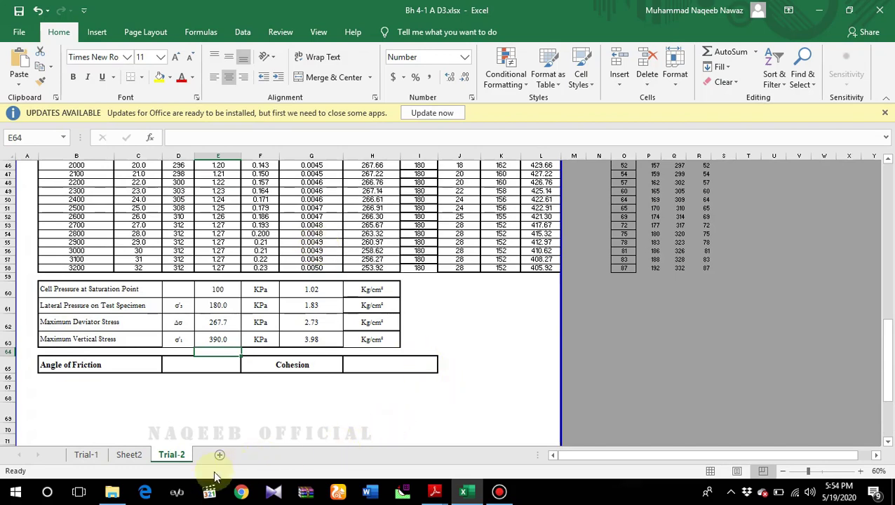
# Step: Launch CASTeR.exe from the Geotech Lab CASTER folder in File Explorer
pyautogui.click(123, 493)
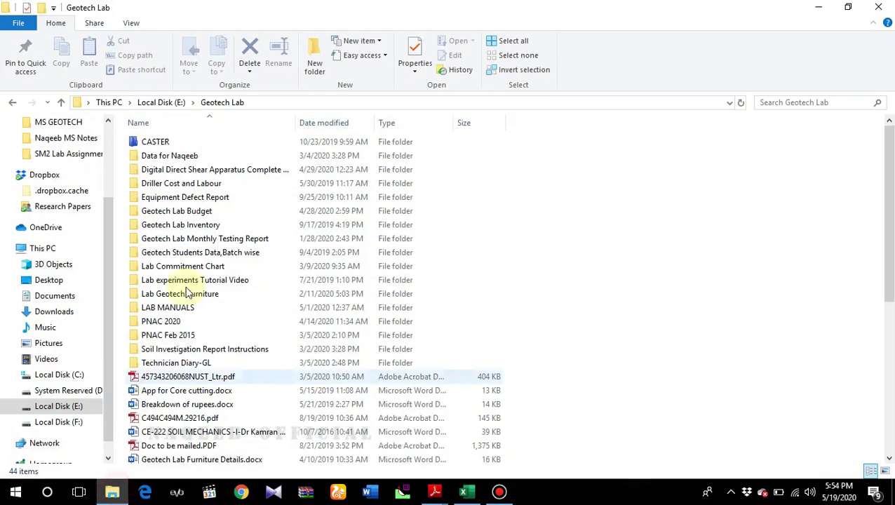
pyautogui.doubleClick(172, 143)
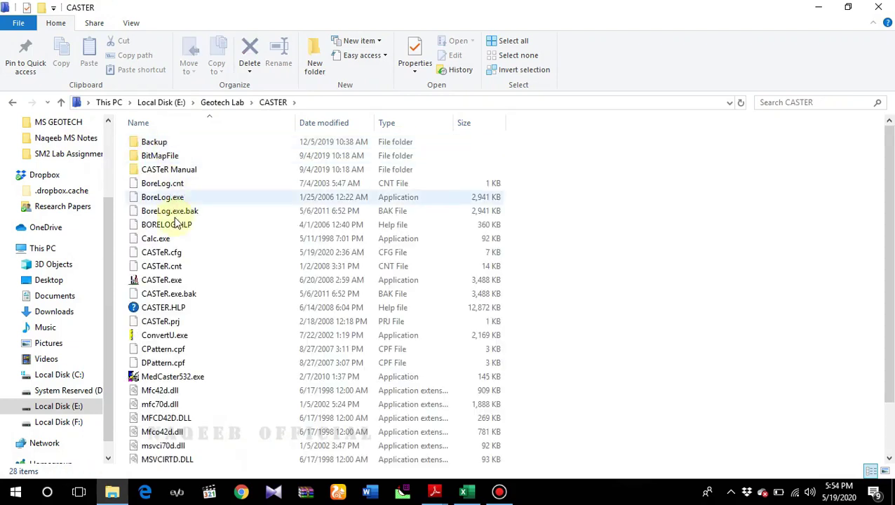
pyautogui.click(167, 283)
pyautogui.doubleClick(167, 284)
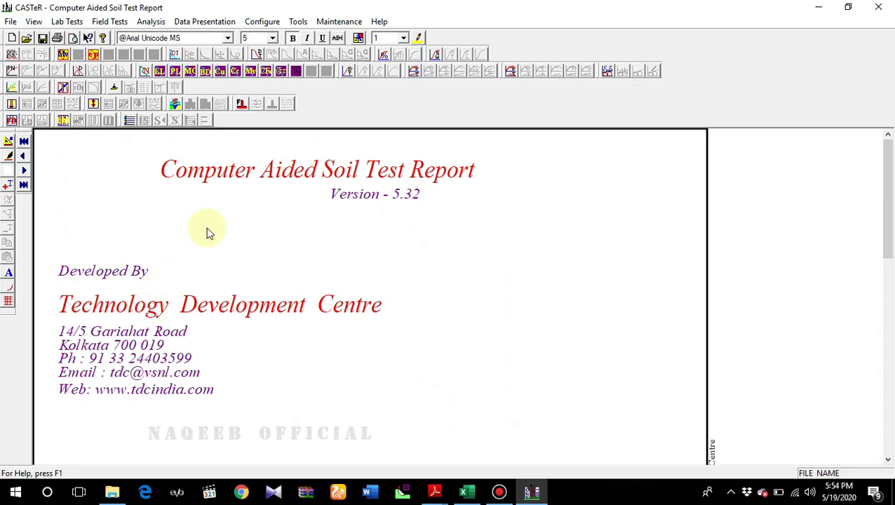
# Step: Open the Lab Tests > Shear Strength > Mohr Circle > Stress entry window and move it aside
pyautogui.click(61, 25)
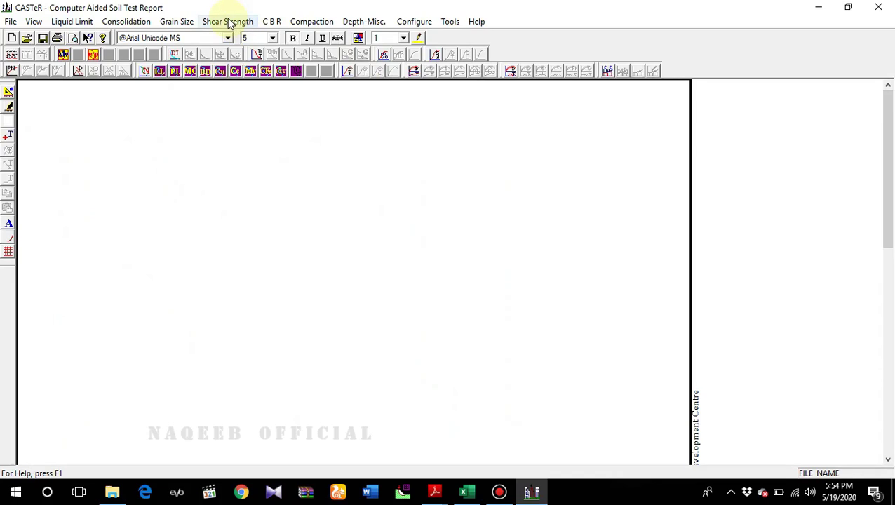
pyautogui.click(228, 23)
pyautogui.moveTo(238, 82)
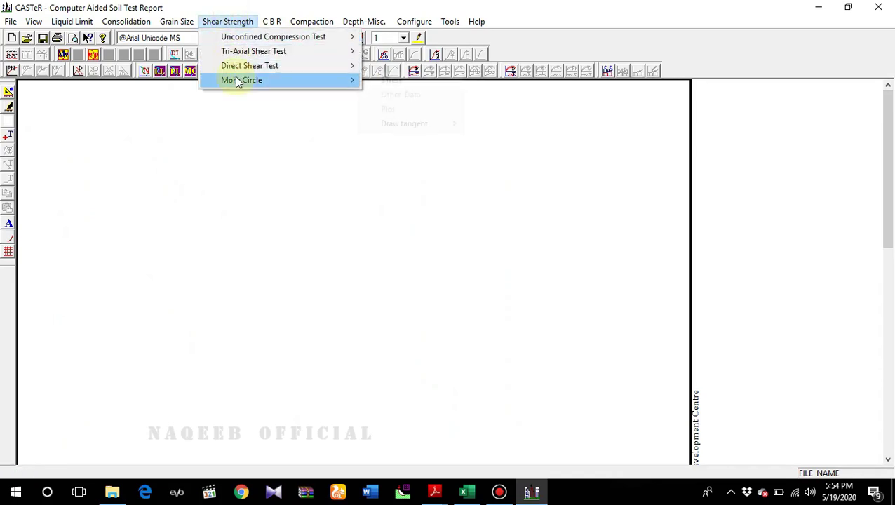
pyautogui.click(379, 81)
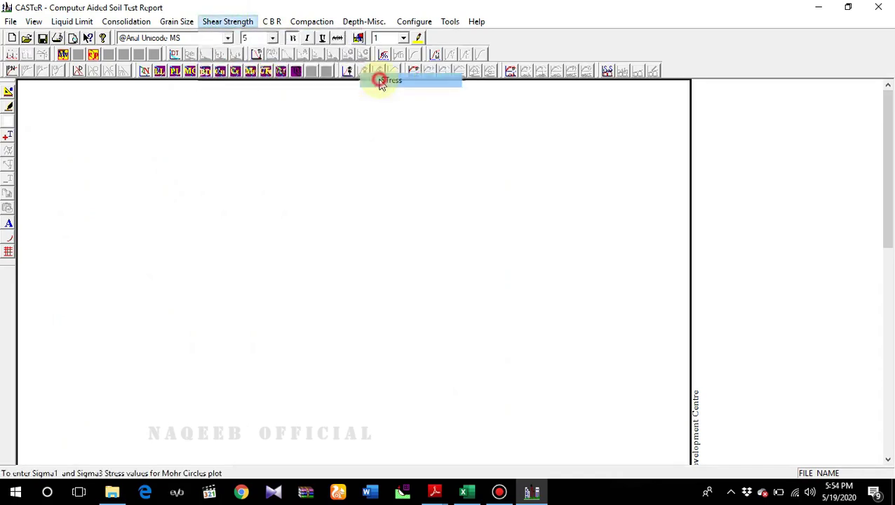
pyautogui.click(443, 94)
pyautogui.moveTo(443, 94); pyautogui.dragTo(305, 166)
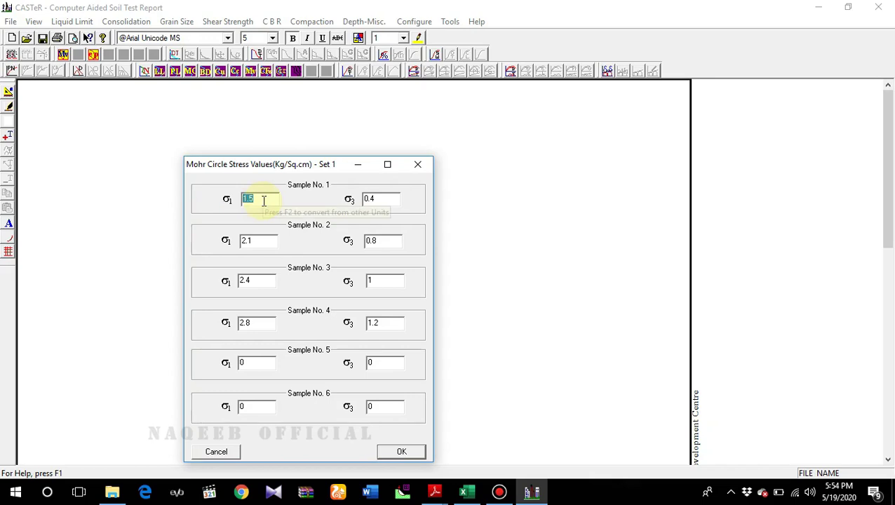
# Step: Enter Sample 1's stresses, σ1 3.14 and σ3 1.4, checking the maximum stresses on Excel's Sheet2
pyautogui.write('3.14')
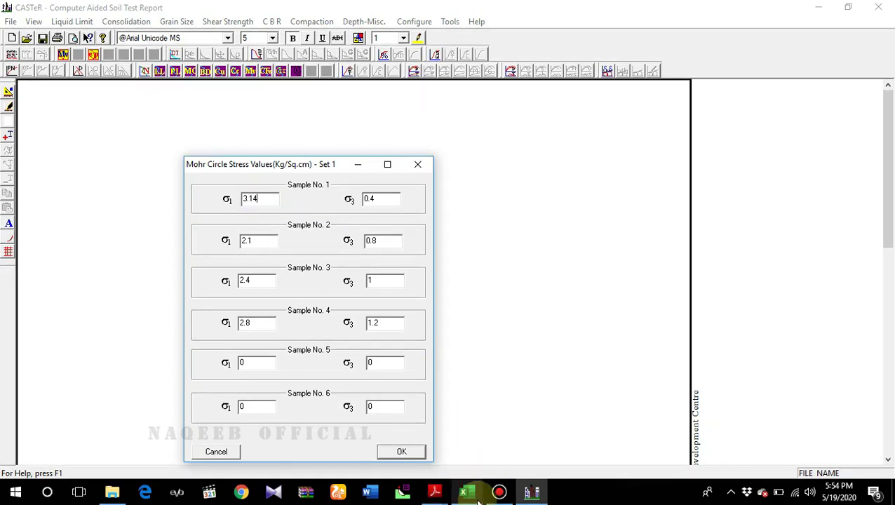
pyautogui.moveTo(463, 491)
pyautogui.click(464, 449)
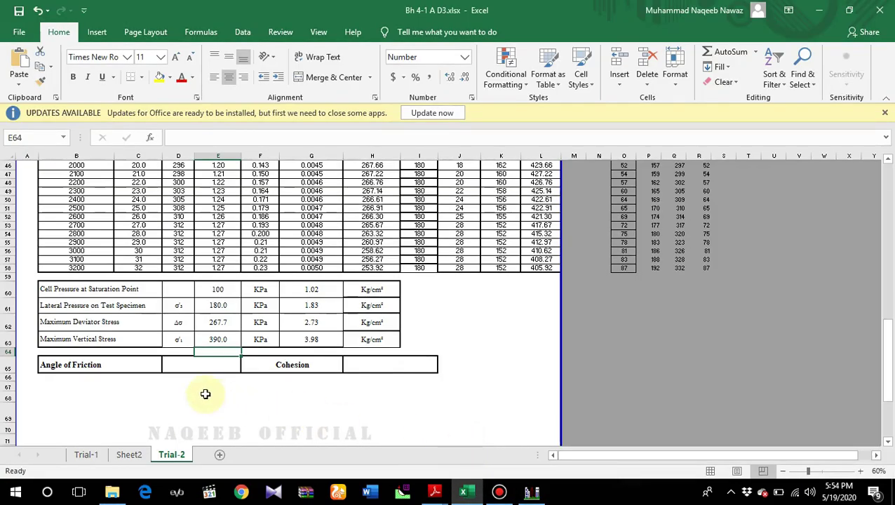
pyautogui.click(126, 455)
pyautogui.scroll(-4, 305, 398)
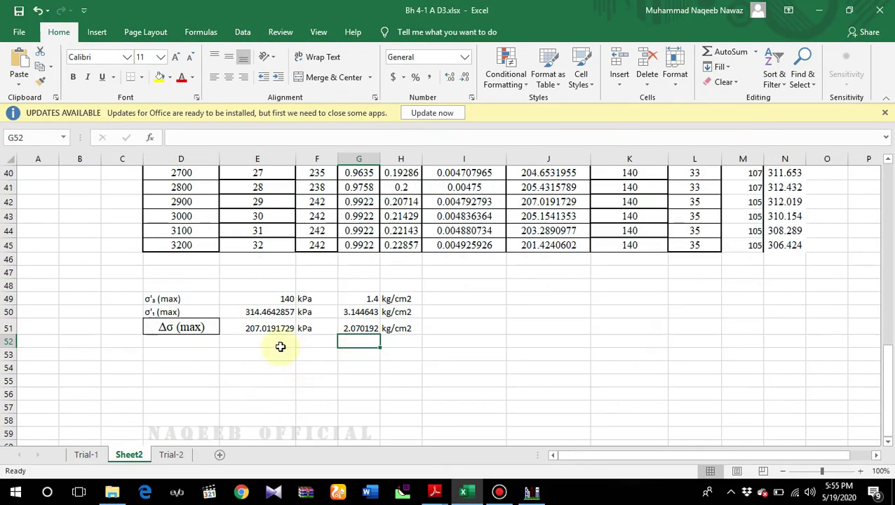
pyautogui.scroll(1, 330, 351)
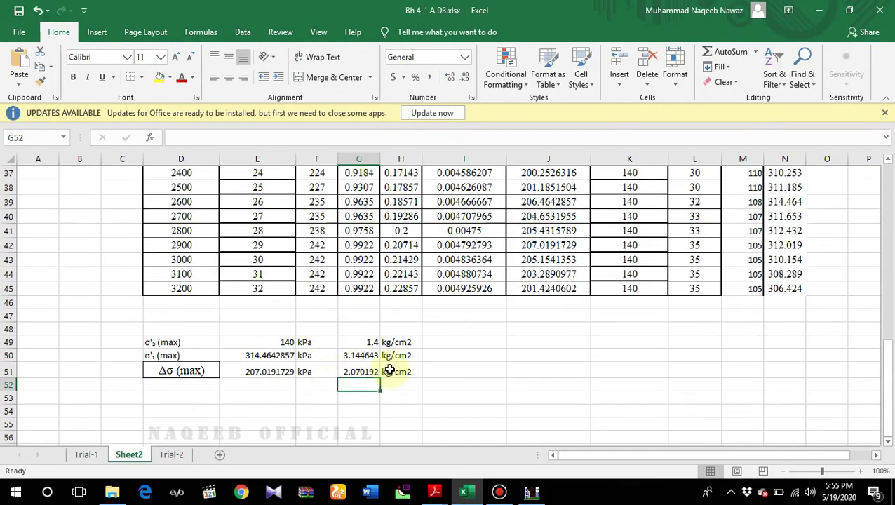
pyautogui.click(541, 495)
pyautogui.moveTo(382, 197); pyautogui.dragTo(360, 202)
pyautogui.write('1.4')
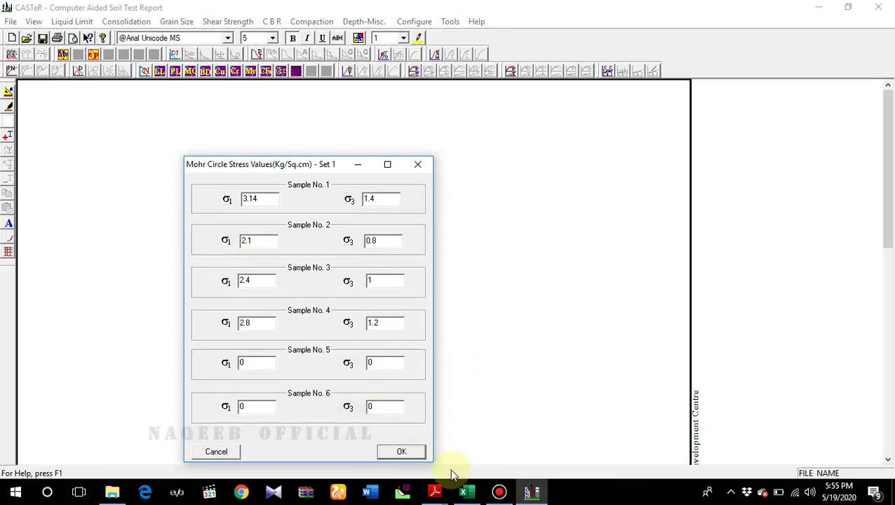
# Step: Enter Sample 2's stresses, σ1 3.98 and σ3 1.83
pyautogui.doubleClick(247, 240)
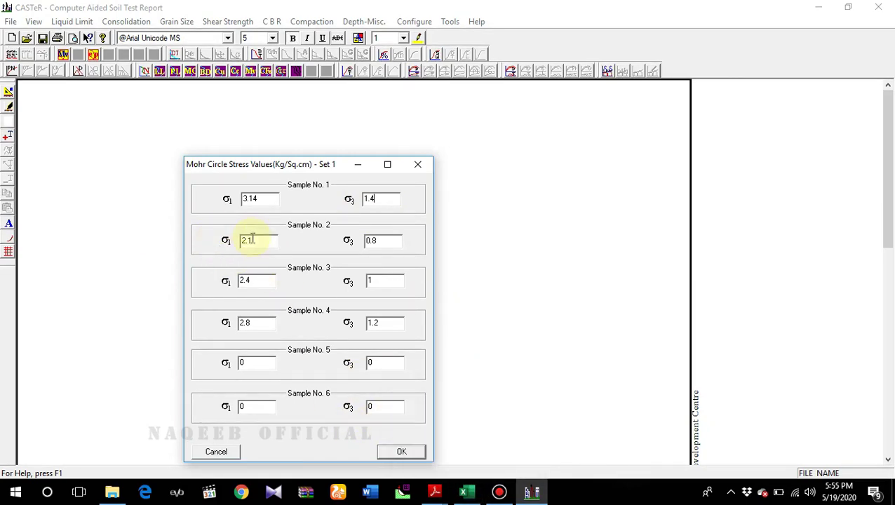
pyautogui.doubleClick(251, 240)
pyautogui.write('3.5')
pyautogui.click(243, 241)
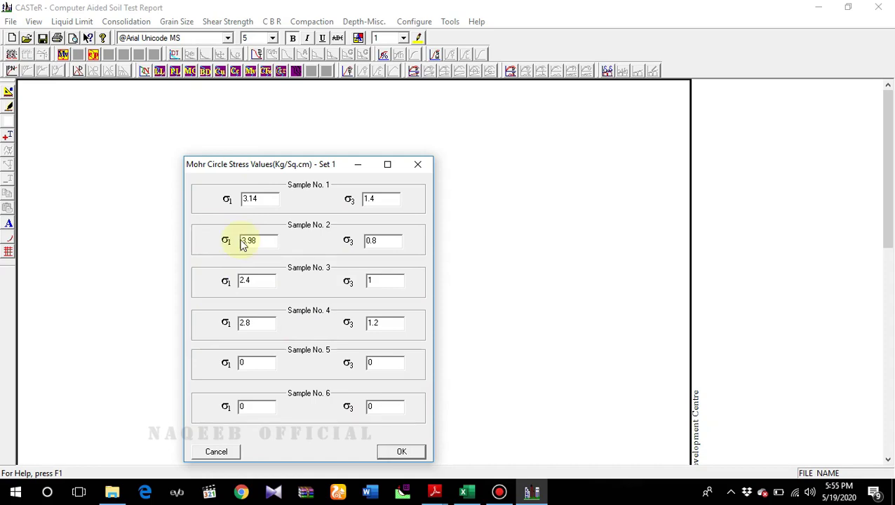
pyautogui.doubleClick(387, 239)
# Step: Set samples 3 and 4 stresses to 0 and confirm the entered values
pyautogui.doubleClick(266, 281)
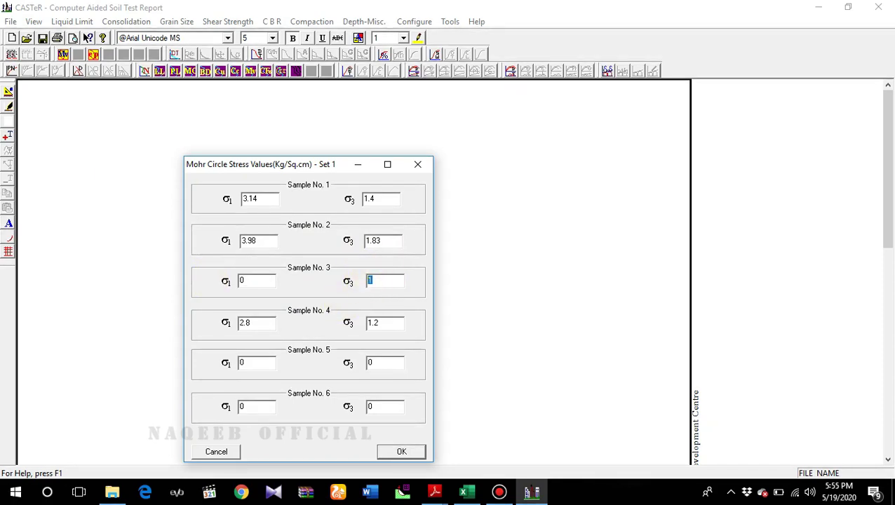
pyautogui.moveTo(250, 325); pyautogui.dragTo(234, 330)
pyautogui.write('0')
pyautogui.moveTo(387, 323); pyautogui.dragTo(359, 326)
pyautogui.write('0')
pyautogui.click(405, 452)
# Step: Record bore hole Bh-1, sample CU-1/1, depth 3.987 m, C.U. test, and plot both Mohr circles
pyautogui.rightClick(483, 195)
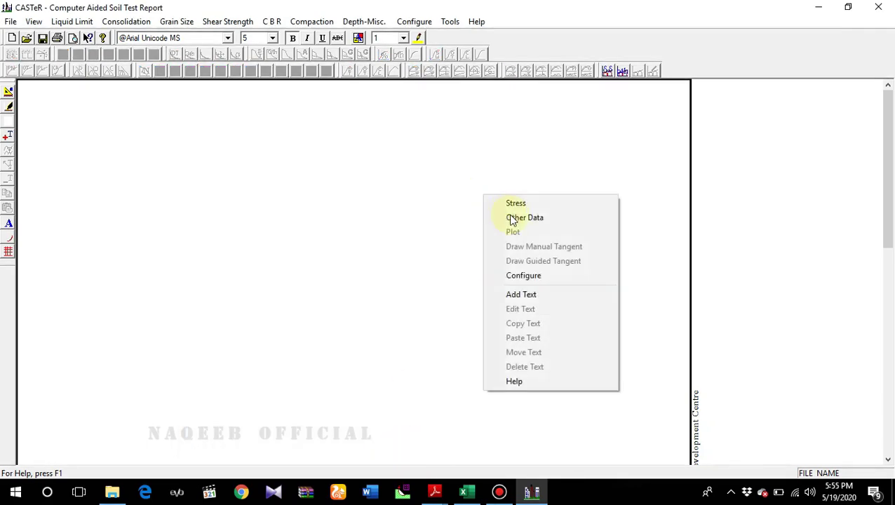
pyautogui.click(522, 217)
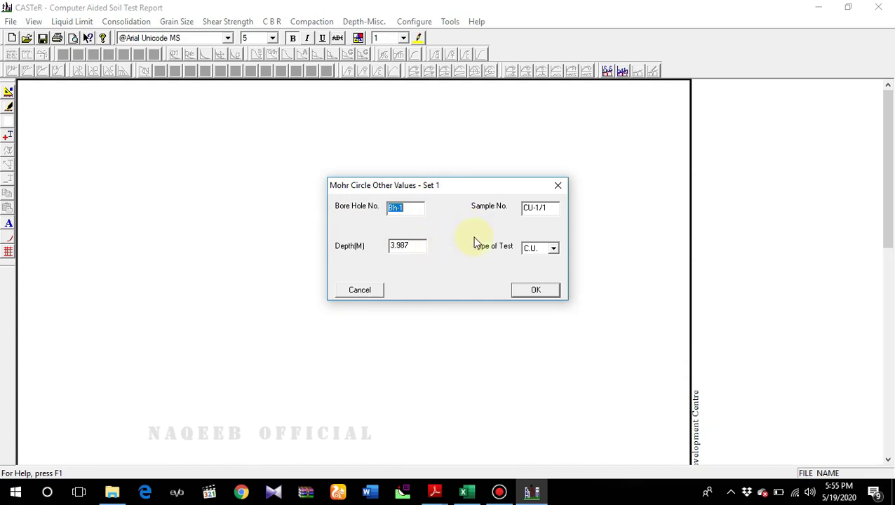
pyautogui.click(536, 292)
pyautogui.rightClick(418, 220)
pyautogui.click(452, 257)
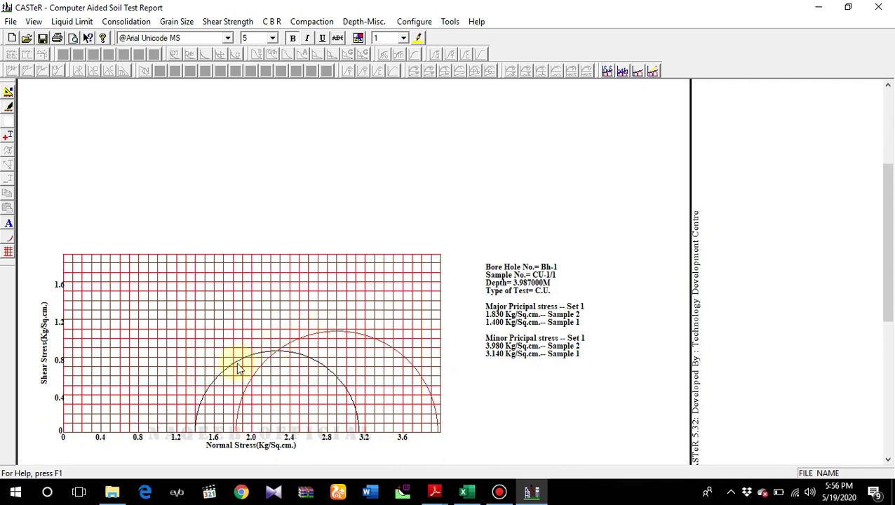
# Step: Choose Draw Manual Tangent from the plot's context menu and dismiss its instruction notice
pyautogui.rightClick(574, 199)
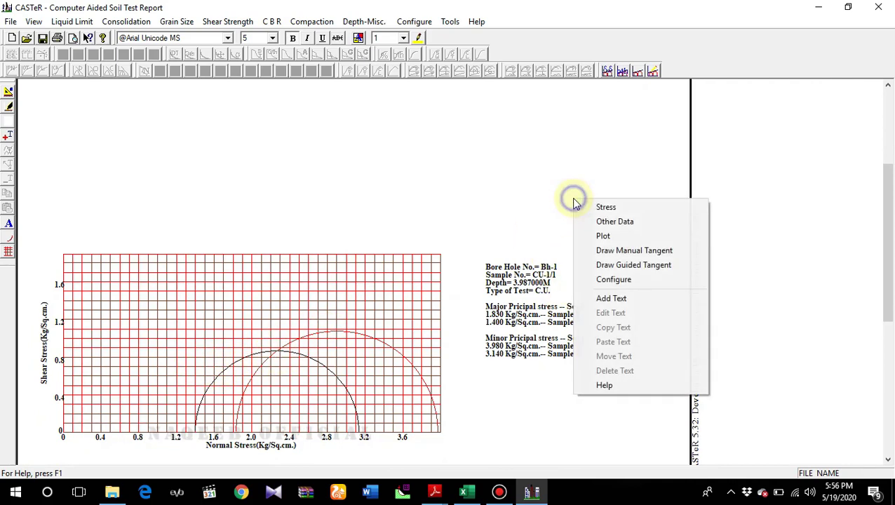
pyautogui.click(604, 254)
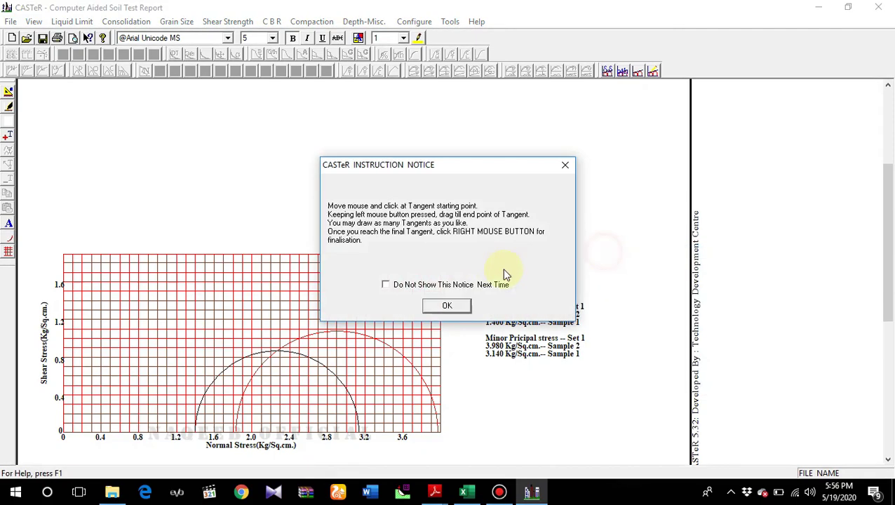
pyautogui.click(443, 307)
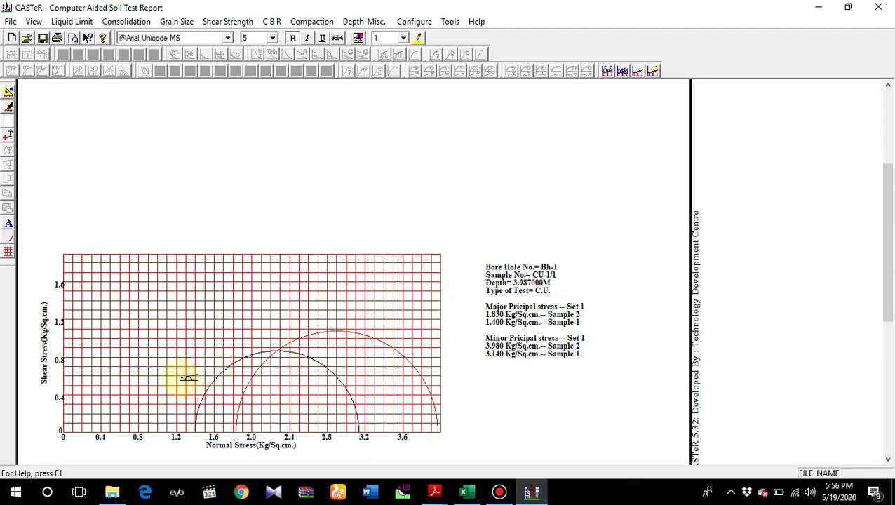
# Step: Redraw the tangent to both circles after a negative-cohesion rejection, giving phi 16.49 and C 0.264 Kg/Sq.cm
pyautogui.moveTo(219, 362)
pyautogui.mouseDown()
pyautogui.moveTo(317, 333)
pyautogui.moveTo(352, 309)
pyautogui.moveTo(373, 310)
pyautogui.moveTo(387, 295)
pyautogui.moveTo(380, 301)
pyautogui.mouseUp()
pyautogui.click(478, 274)
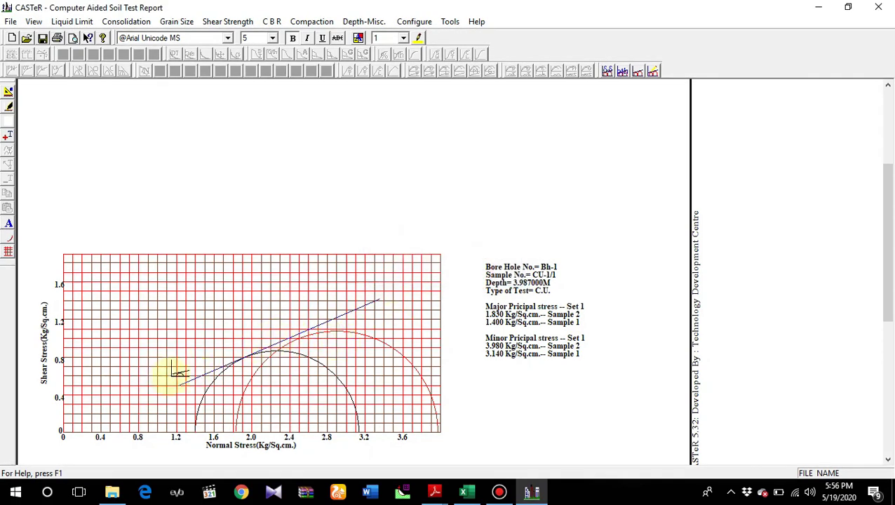
pyautogui.click(183, 372)
pyautogui.moveTo(185, 375)
pyautogui.mouseDown()
pyautogui.moveTo(262, 339)
pyautogui.moveTo(381, 310)
pyautogui.moveTo(374, 317)
pyautogui.mouseUp()
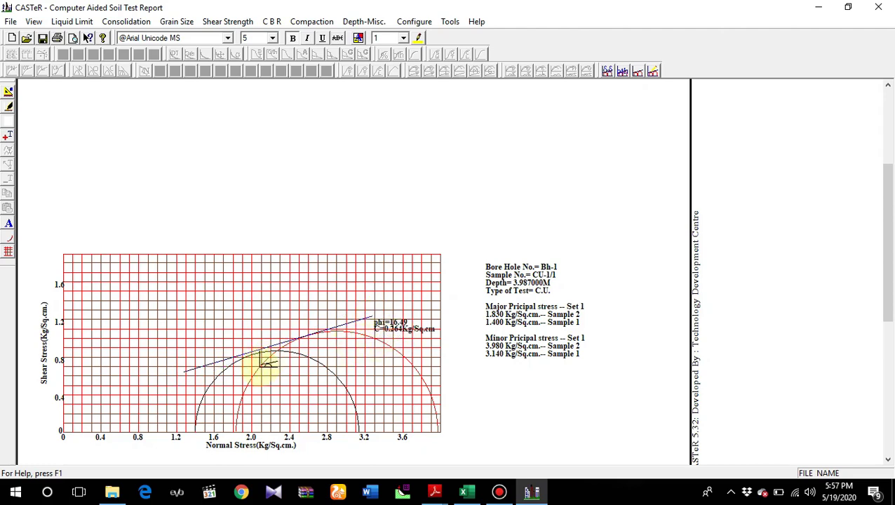